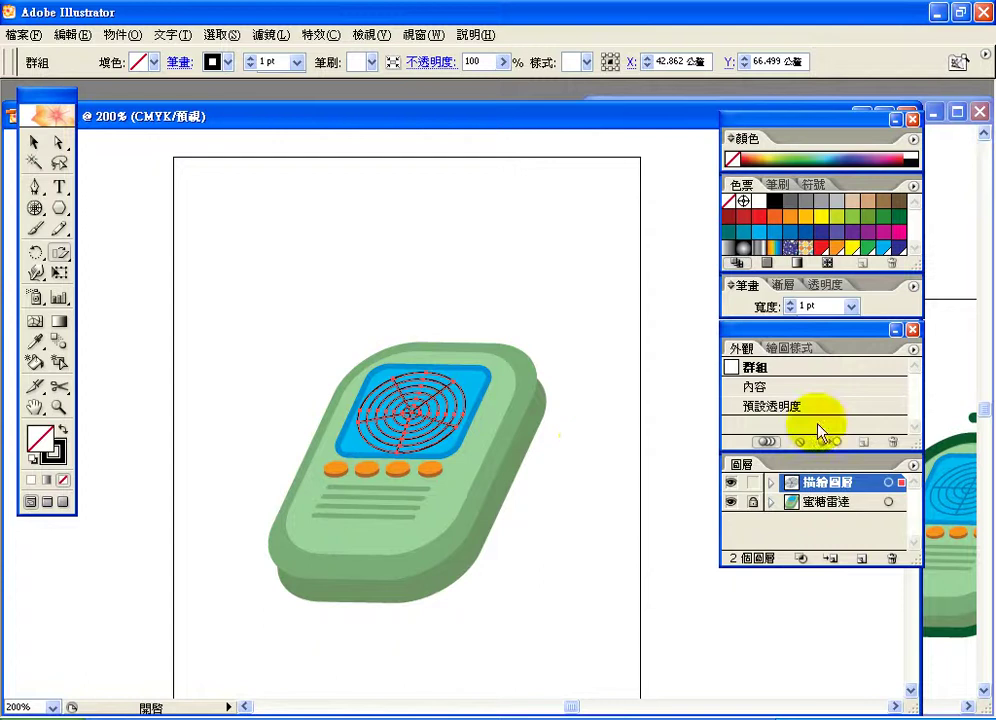
# Rearrange the document windows and panels so the finished radar in F02-01.ai is visible beside the radar being drawn
pyautogui.moveTo(770, 113); pyautogui.dragTo(706, 168)
pyautogui.click(795, 110)
pyautogui.moveTo(795, 110); pyautogui.dragTo(696, 119)
pyautogui.moveTo(838, 125); pyautogui.dragTo(921, 125)
pyautogui.moveTo(751, 329)
pyautogui.mouseDown()
pyautogui.moveTo(945, 338)
pyautogui.moveTo(955, 348)
pyautogui.mouseUp()
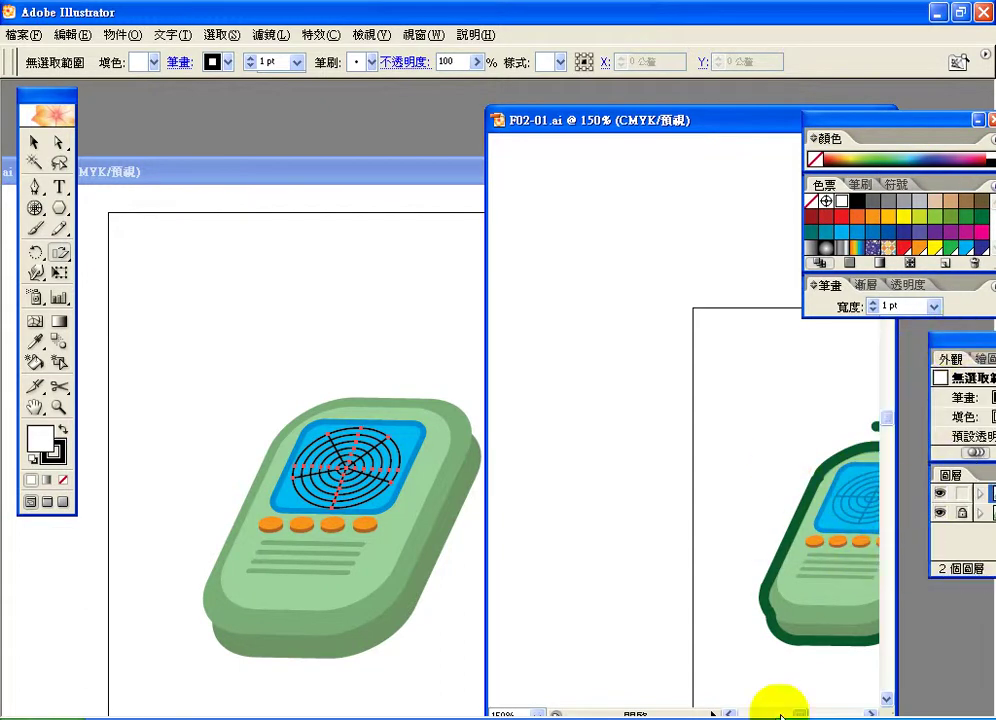
pyautogui.click(866, 711)
pyautogui.click(866, 711)
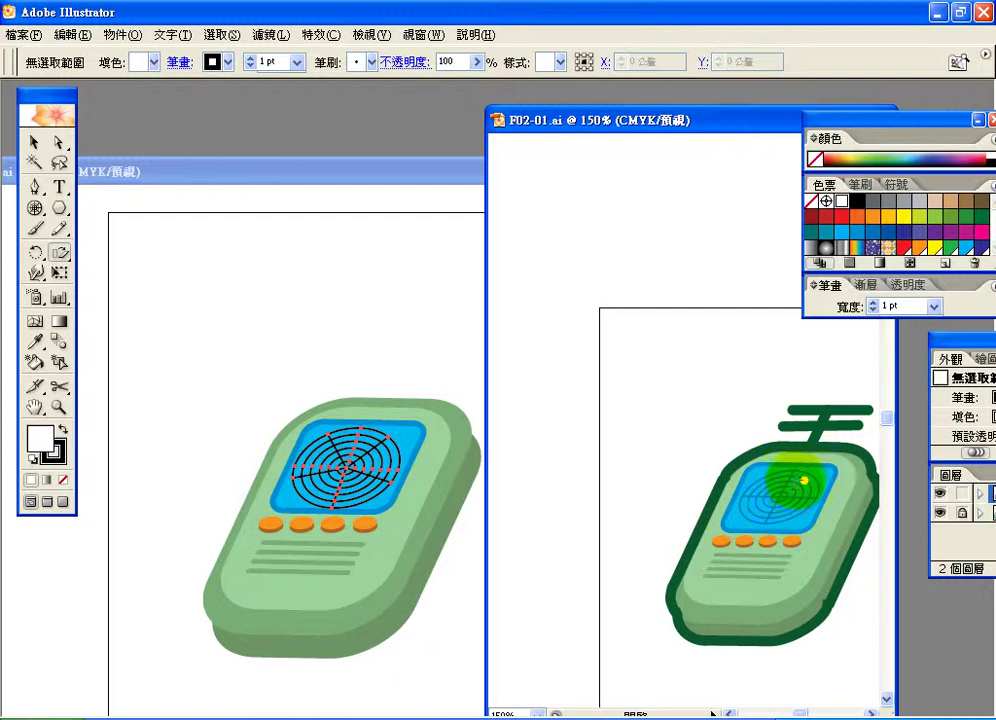
# Set up the Ellipse tool with no stroke and a yellow fill for the dot on the radar screen
pyautogui.click(60, 208)
pyautogui.moveTo(60, 208); pyautogui.dragTo(127, 211)
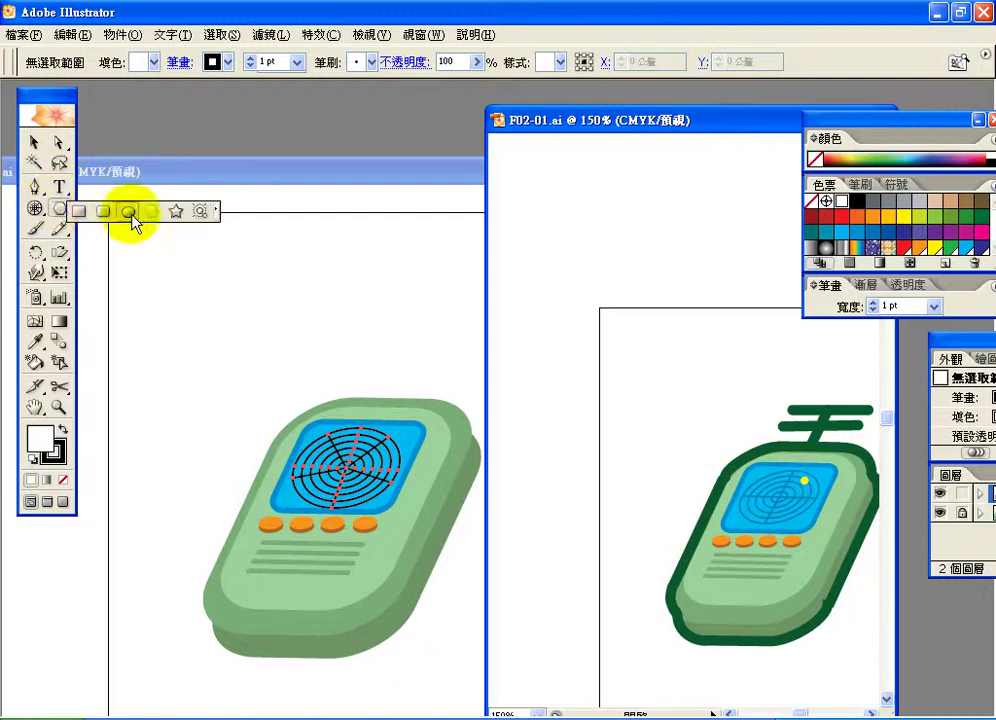
pyautogui.click(33, 459)
pyautogui.click(56, 450)
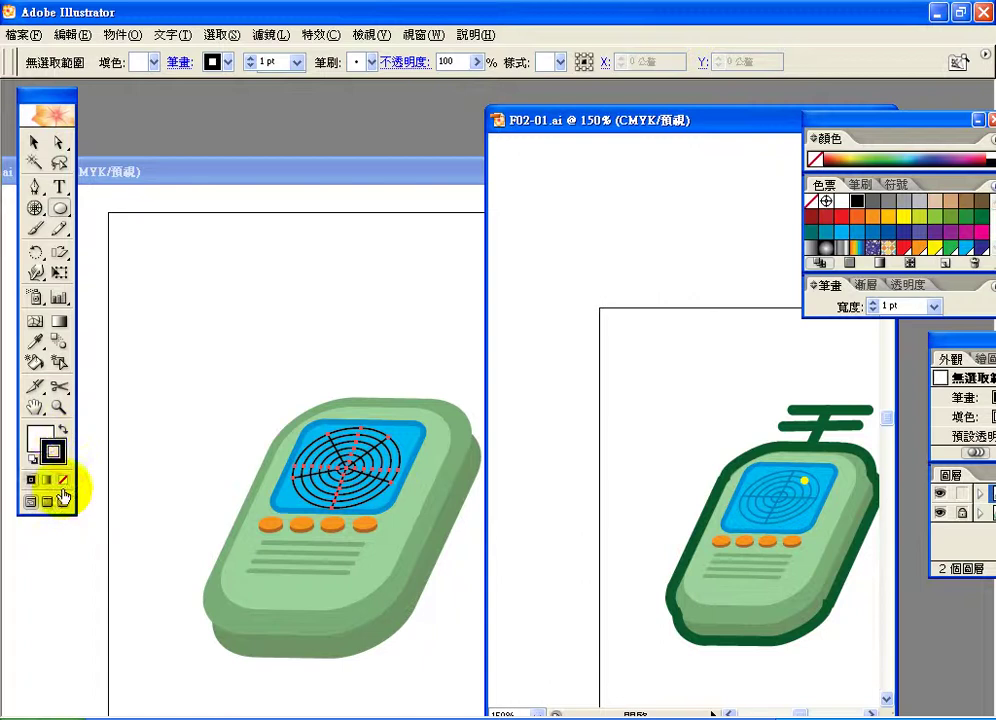
pyautogui.click(63, 481)
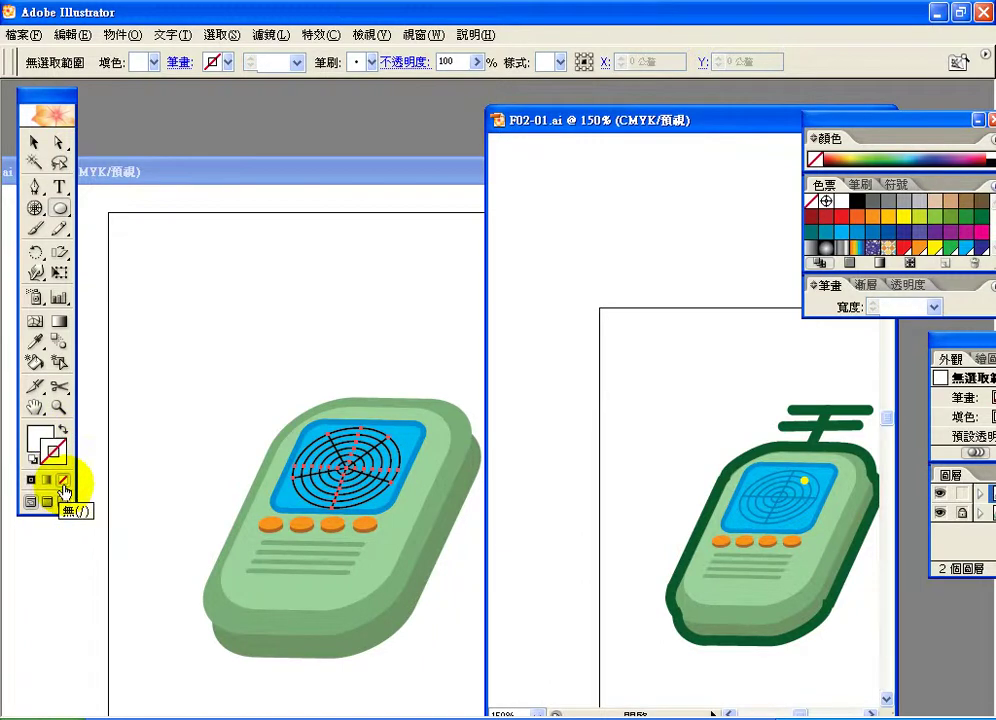
pyautogui.click(40, 438)
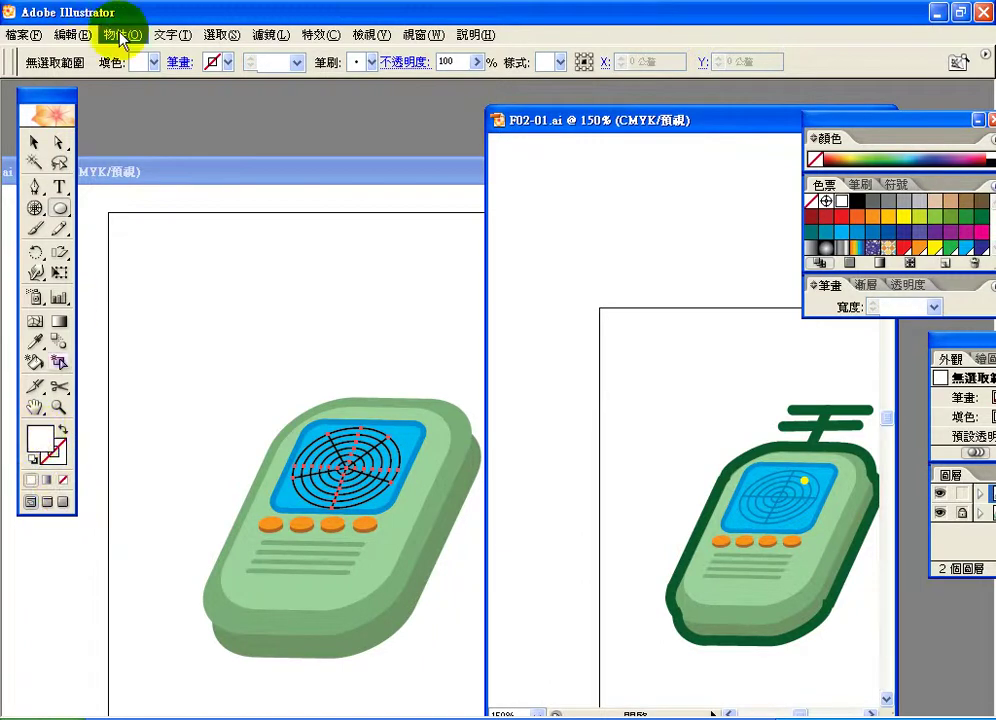
pyautogui.click(142, 62)
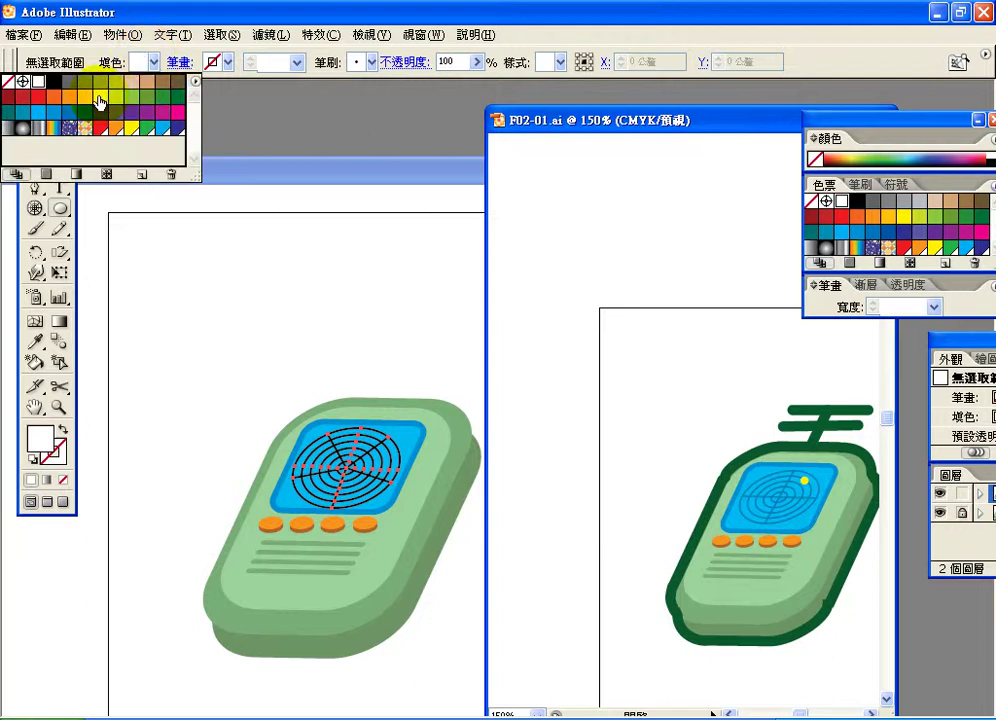
pyautogui.click(100, 100)
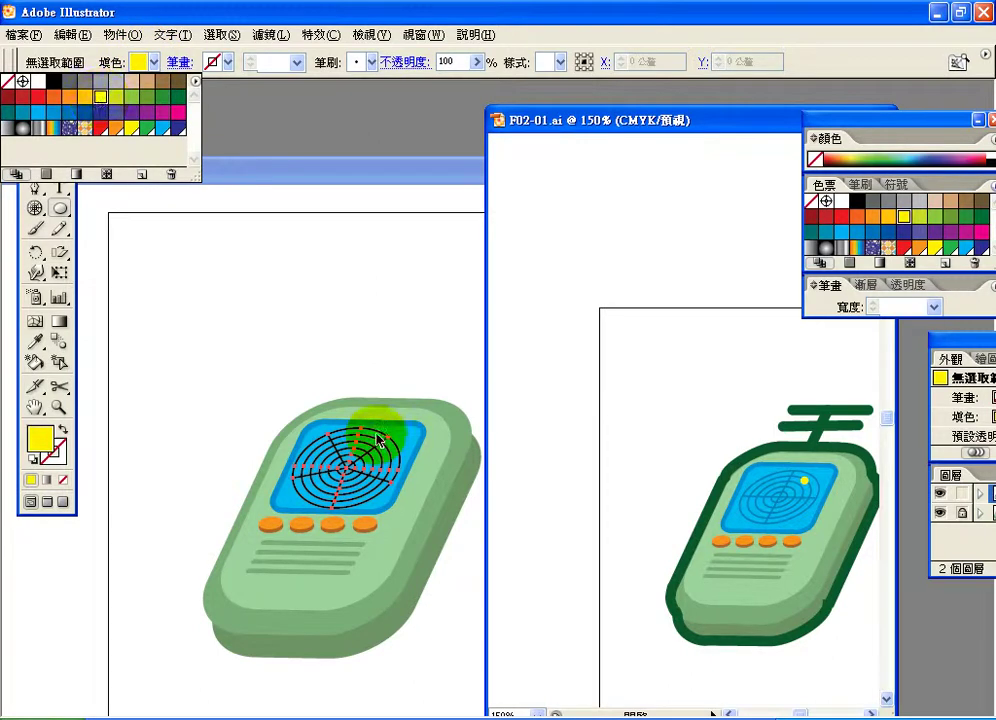
pyautogui.click(380, 440)
pyautogui.click(378, 422)
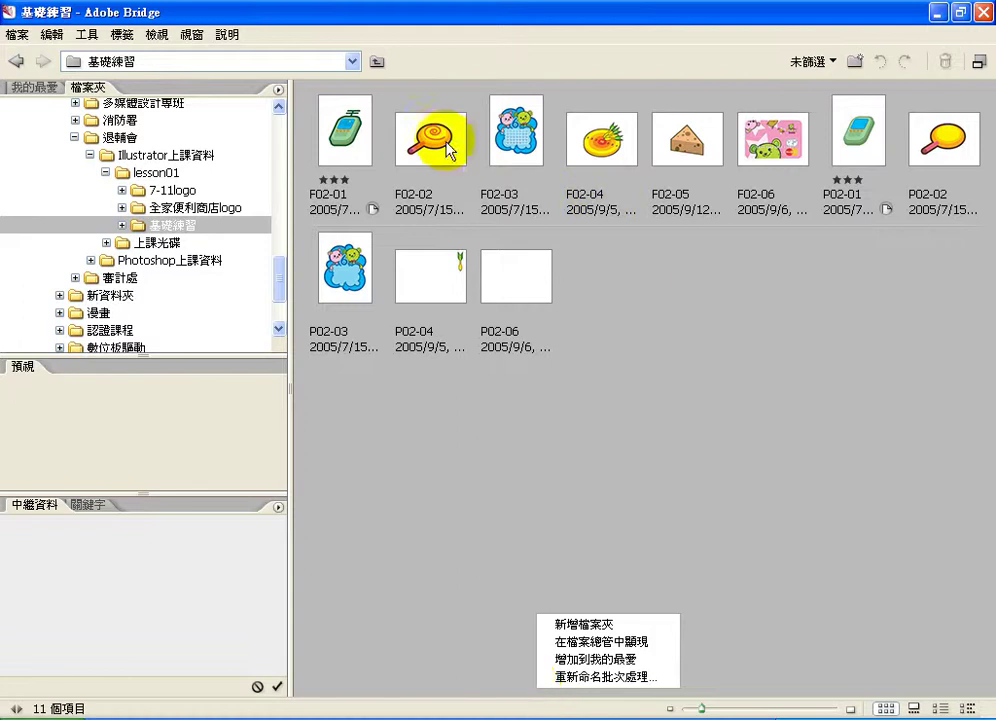
# Preview F02-02 and P02-02 in Adobe Bridge, and open F02-03 and P02-03 in Illustrator with default fonts replacing the missing ones
pyautogui.click(445, 148)
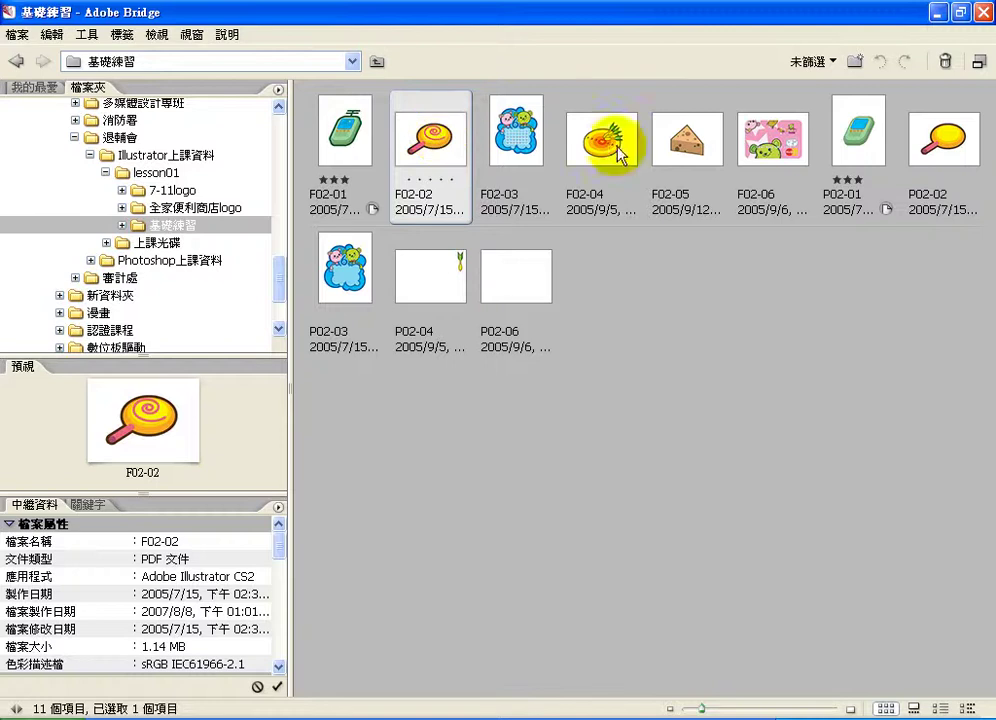
pyautogui.click(943, 143)
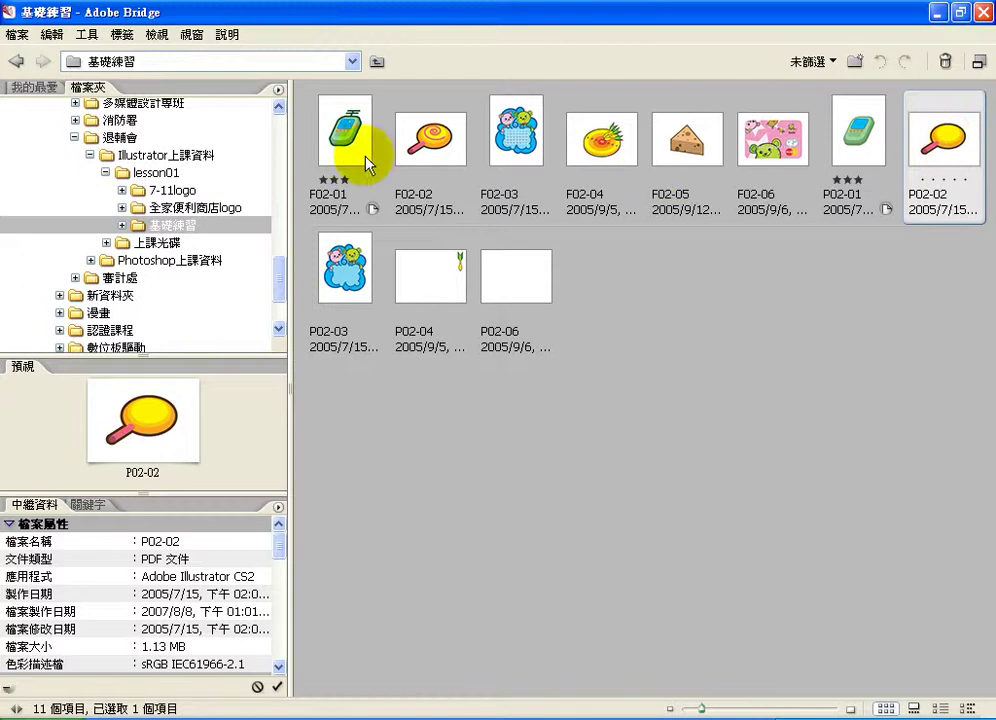
pyautogui.click(500, 148)
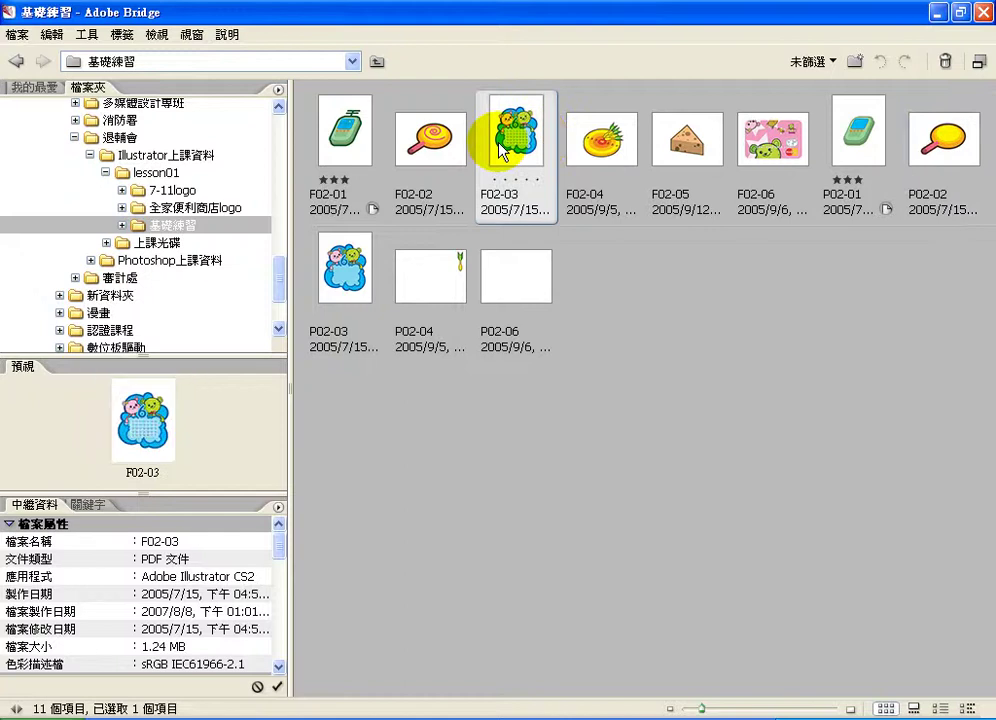
pyautogui.keyDown('ctrl'); pyautogui.click(345, 282); pyautogui.keyUp('ctrl')
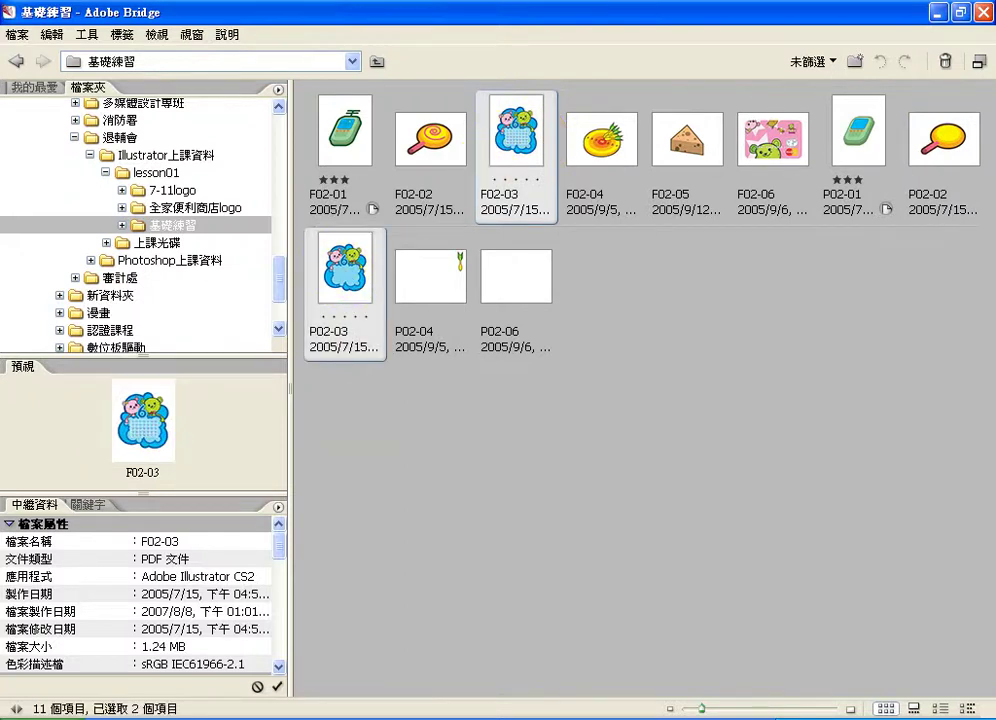
pyautogui.hotkey('ctrl', 'o')
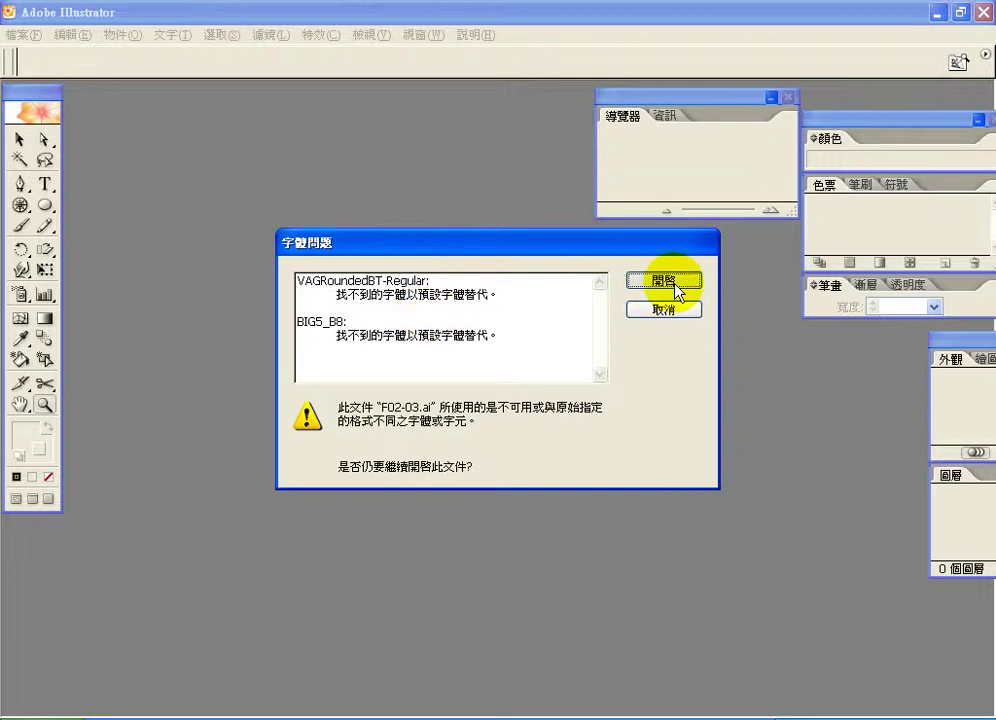
pyautogui.click(675, 284)
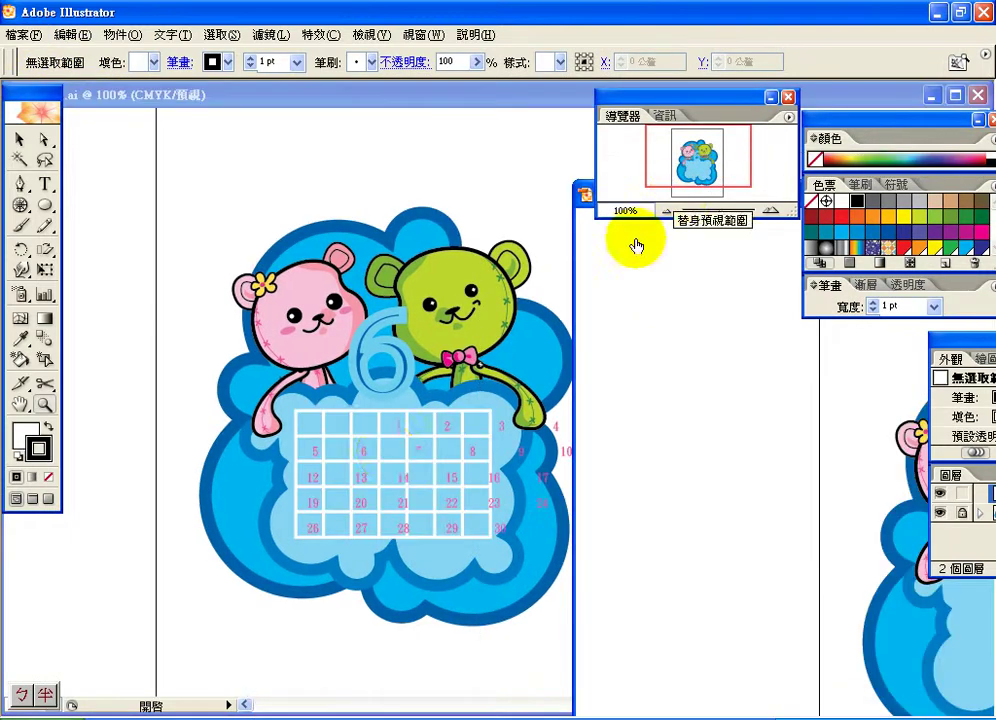
# Choose the Rectangular Grid tool and move the Navigator and the P02-03.ai window so its bear artwork is visible
pyautogui.moveTo(378, 435)
pyautogui.mouseDown()
pyautogui.moveTo(387, 456)
pyautogui.moveTo(427, 467)
pyautogui.moveTo(524, 467)
pyautogui.mouseUp()
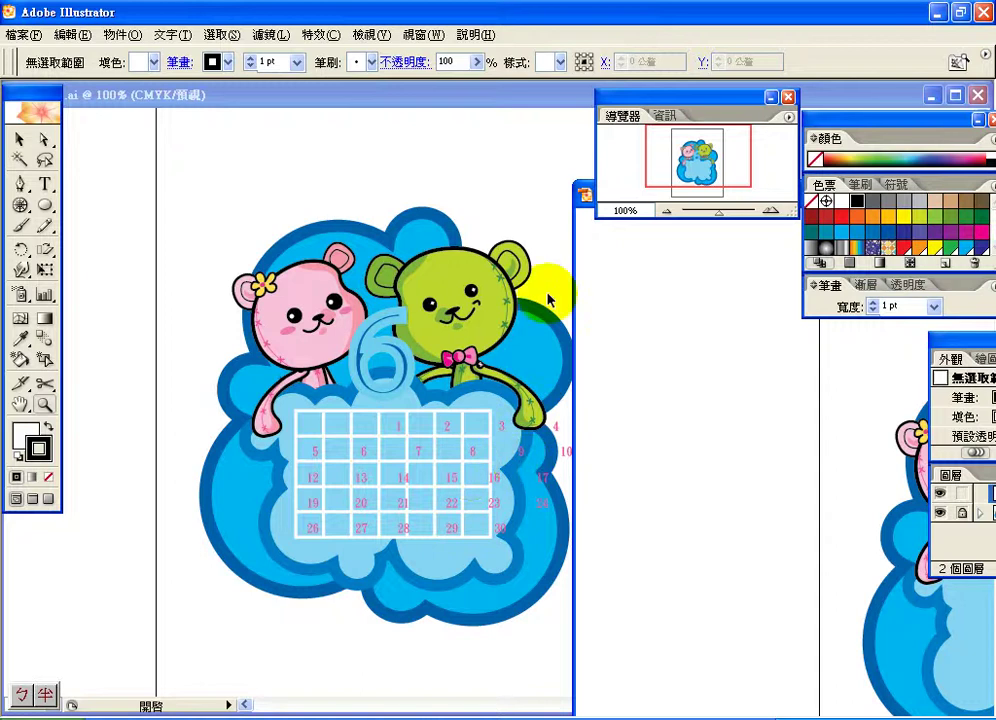
pyautogui.moveTo(332, 409); pyautogui.dragTo(490, 567)
pyautogui.click(47, 207)
pyautogui.moveTo(49, 206); pyautogui.dragTo(123, 212)
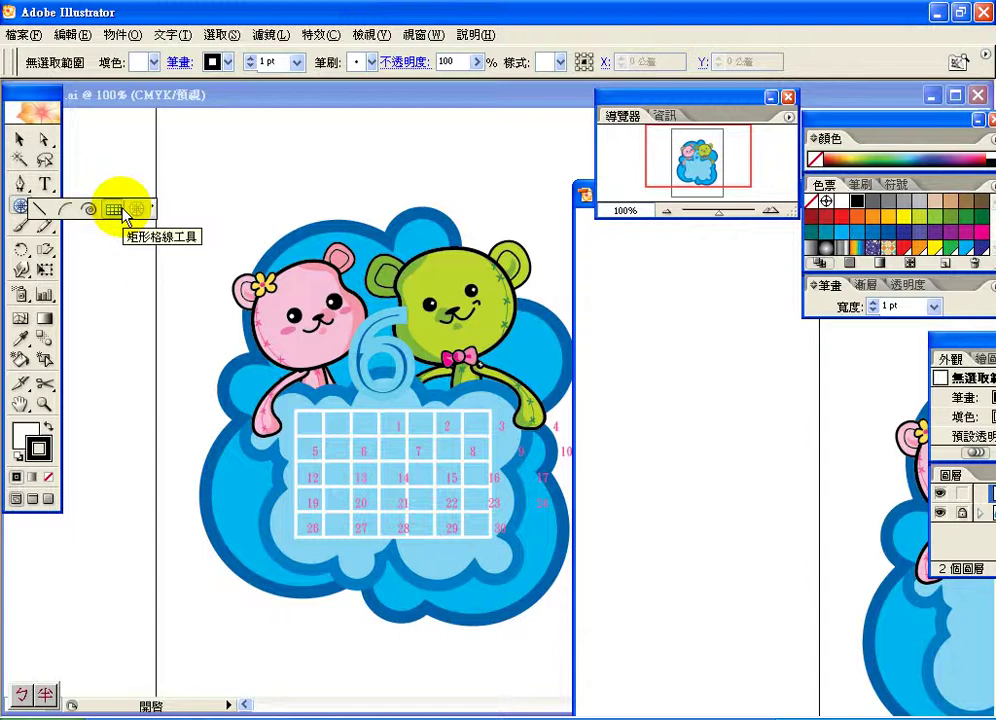
pyautogui.moveTo(123, 212); pyautogui.dragTo(123, 212)
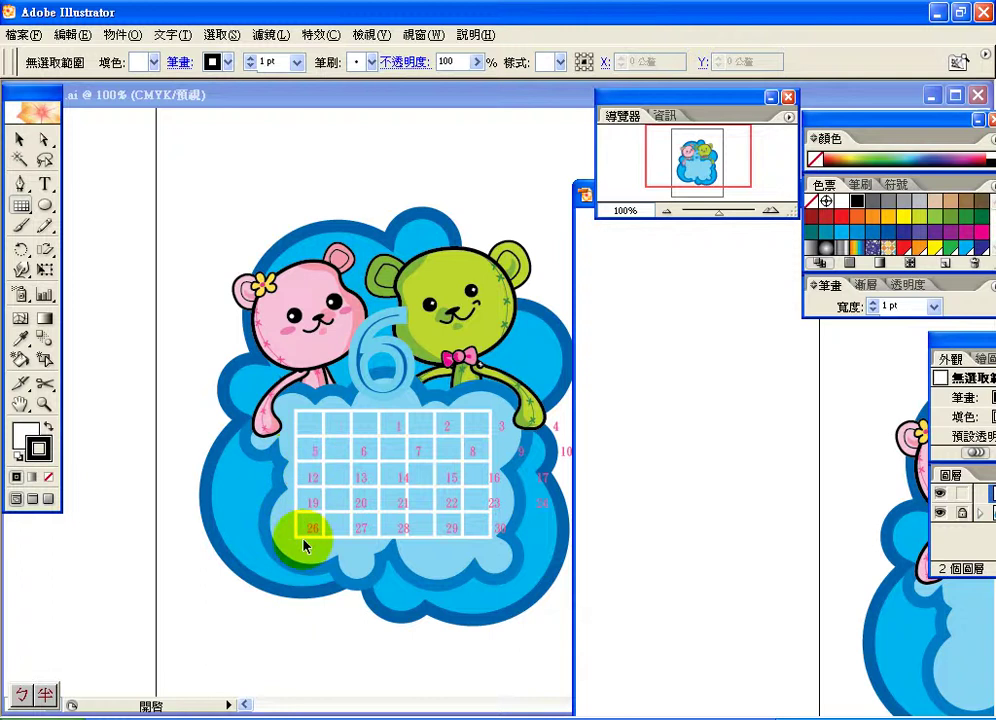
pyautogui.moveTo(702, 97); pyautogui.dragTo(871, 110)
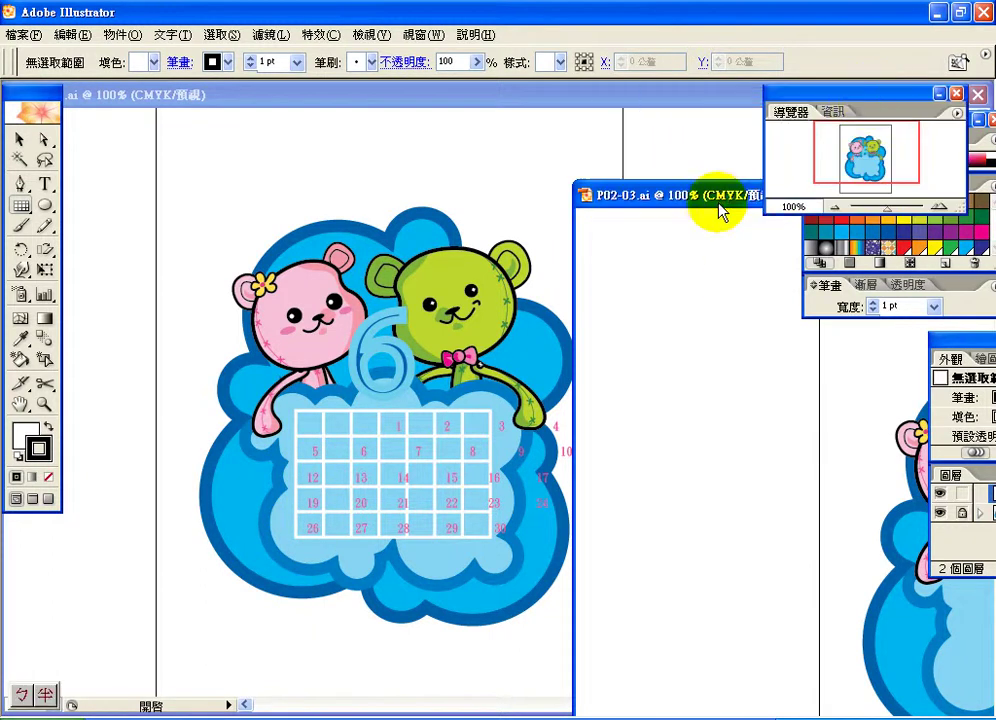
pyautogui.moveTo(620, 186); pyautogui.dragTo(289, 122)
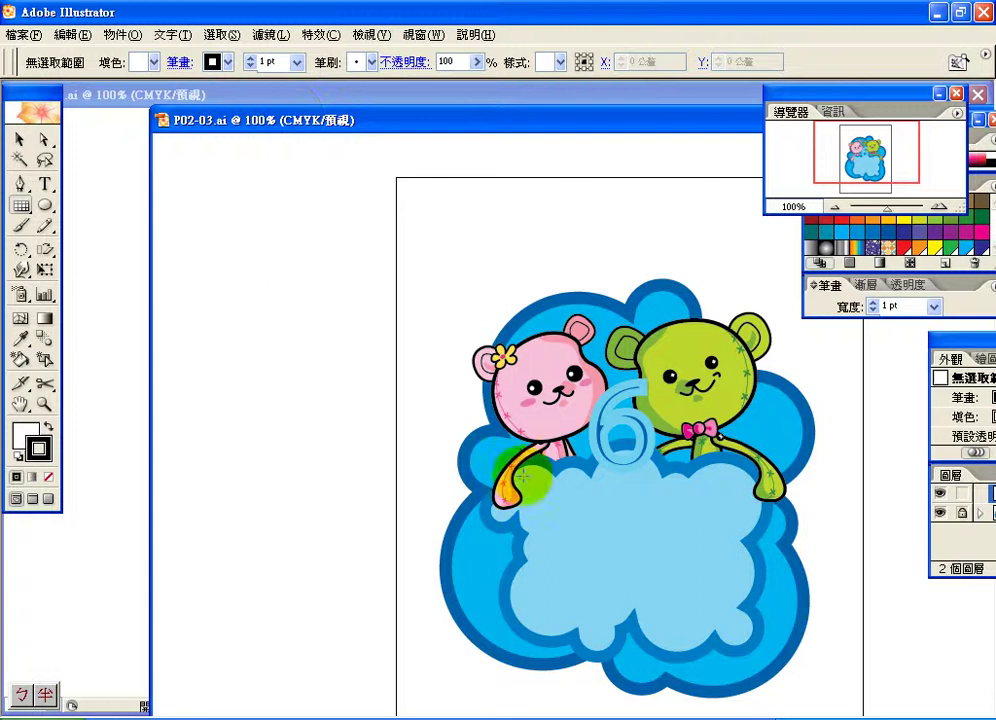
# Create a 100 × 100 px rectangular grid with 5 horizontal and 7 vertical dividers on the light-blue cloud in P02-03.ai
pyautogui.click(24, 440)
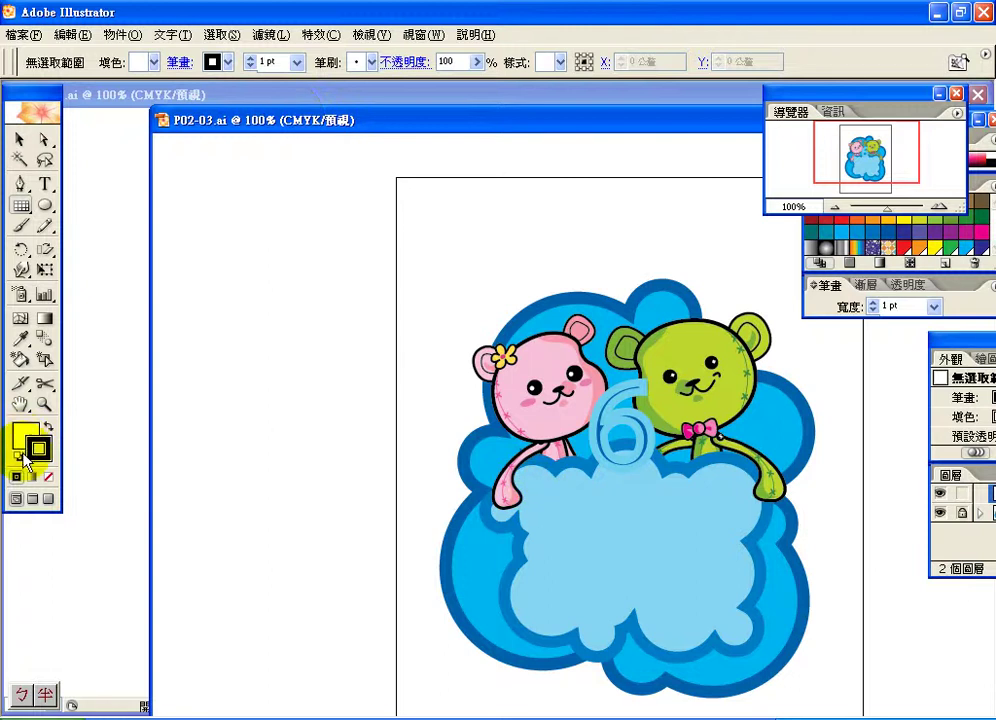
pyautogui.click(546, 488)
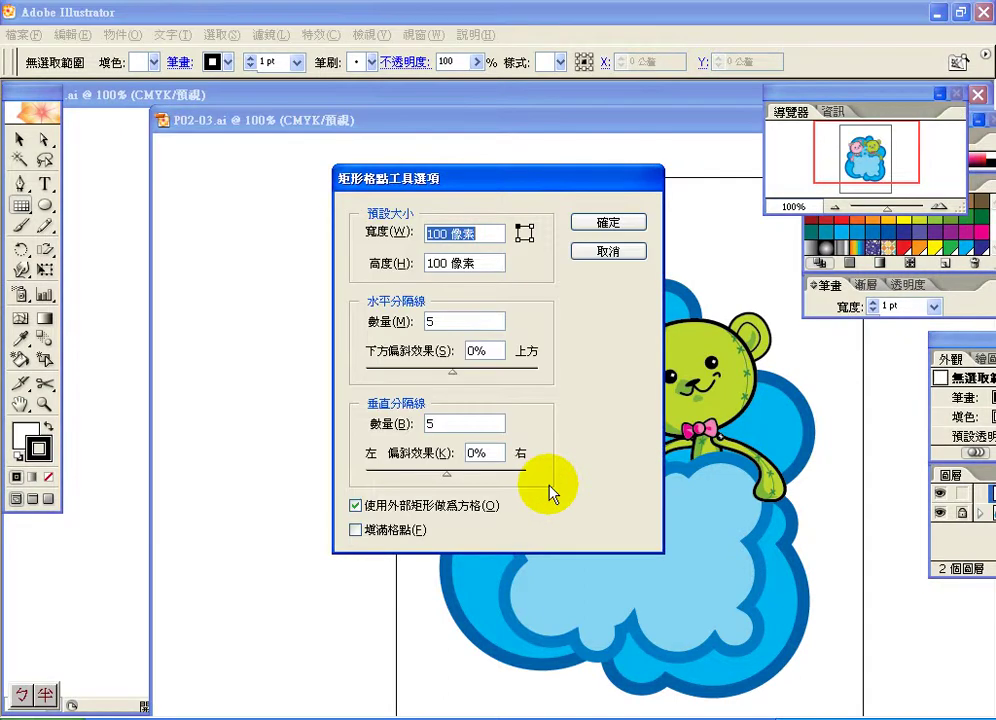
pyautogui.click(434, 320)
pyautogui.doubleClick(436, 320)
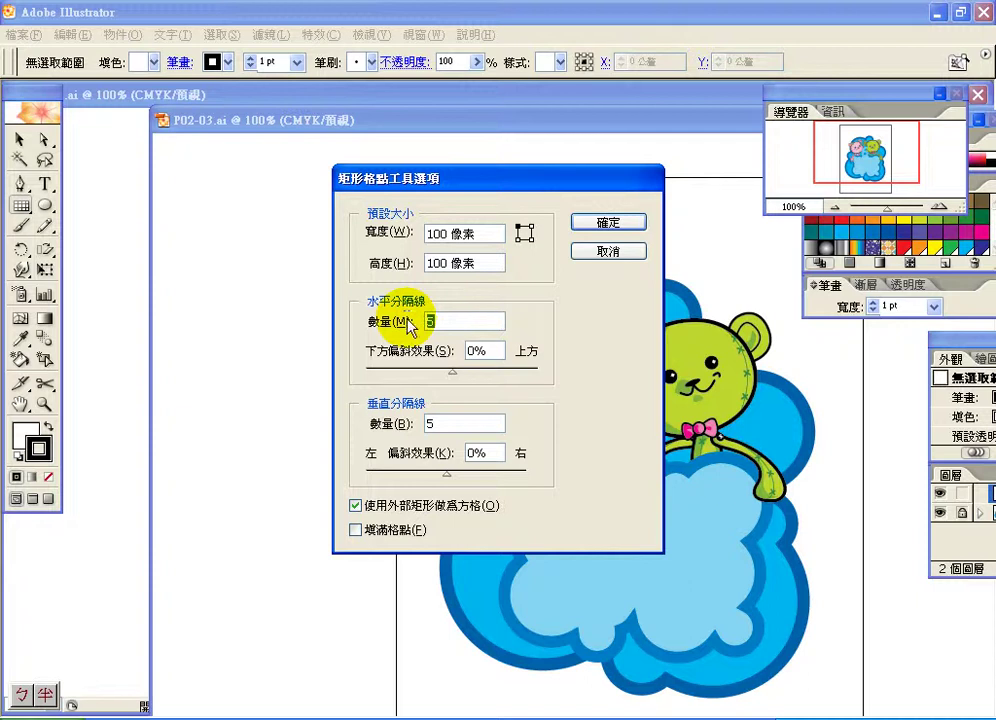
pyautogui.write('3')
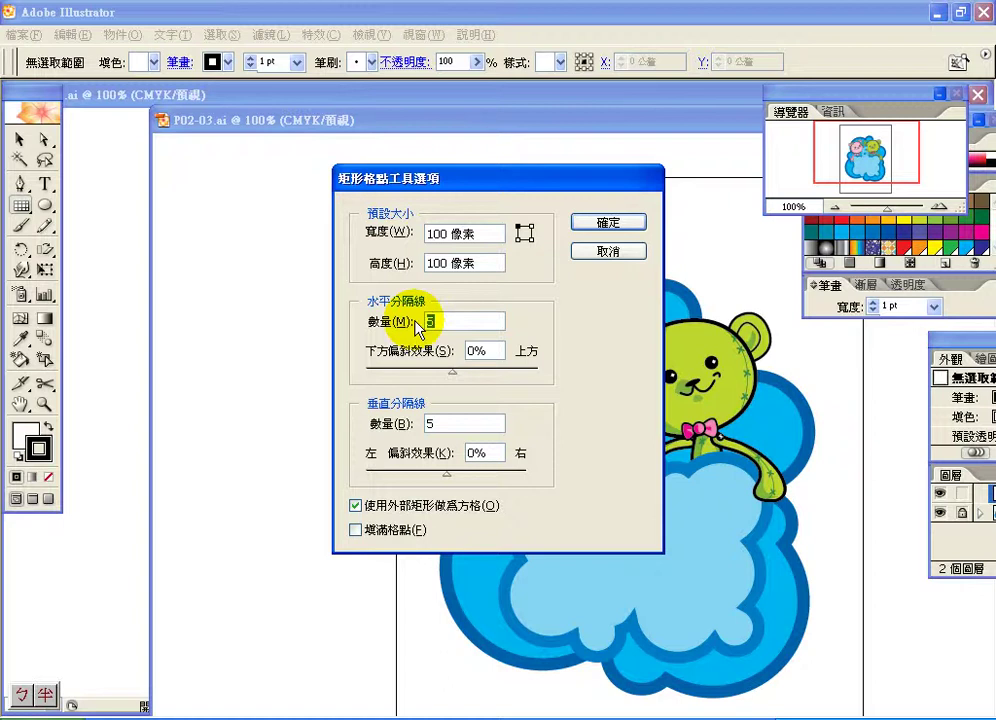
pyautogui.doubleClick(438, 423)
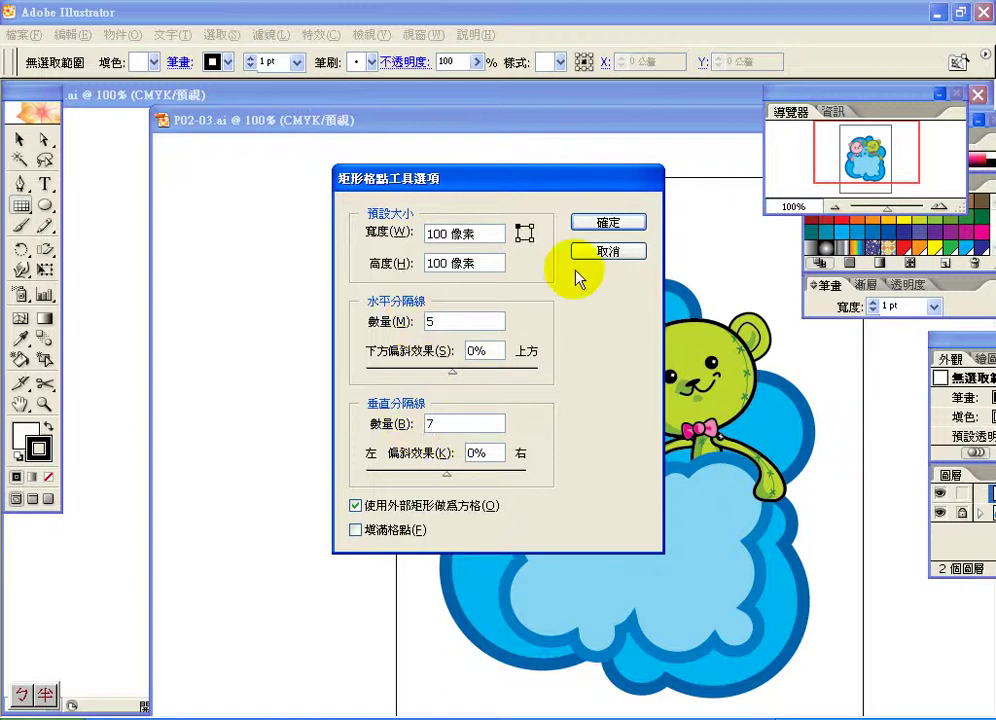
pyautogui.click(592, 227)
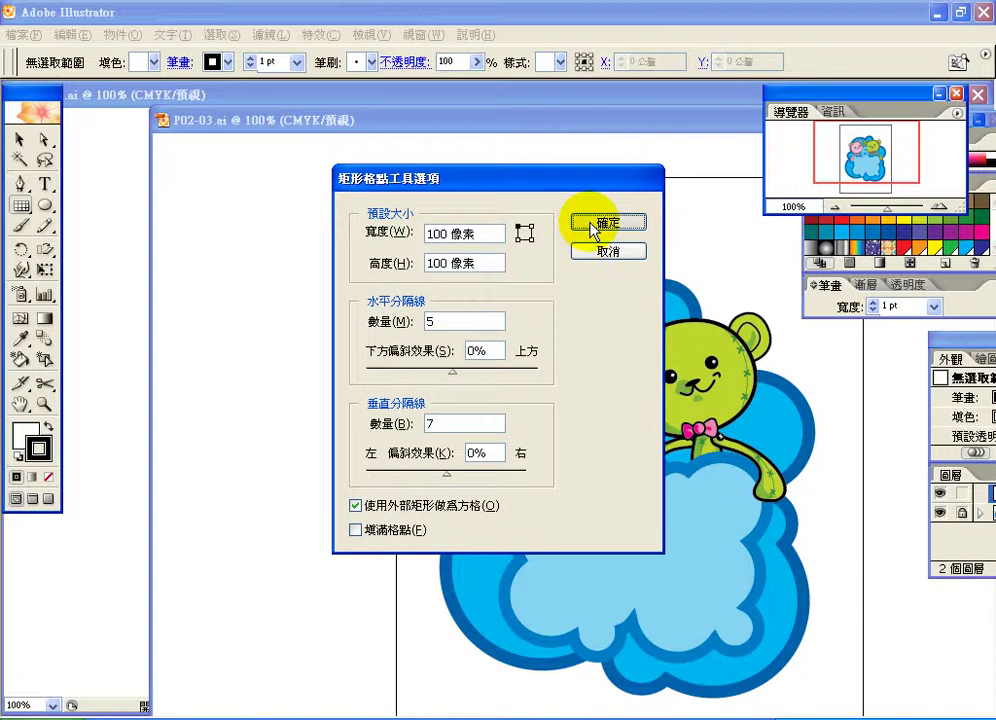
pyautogui.hotkey('ctrl', 'v')
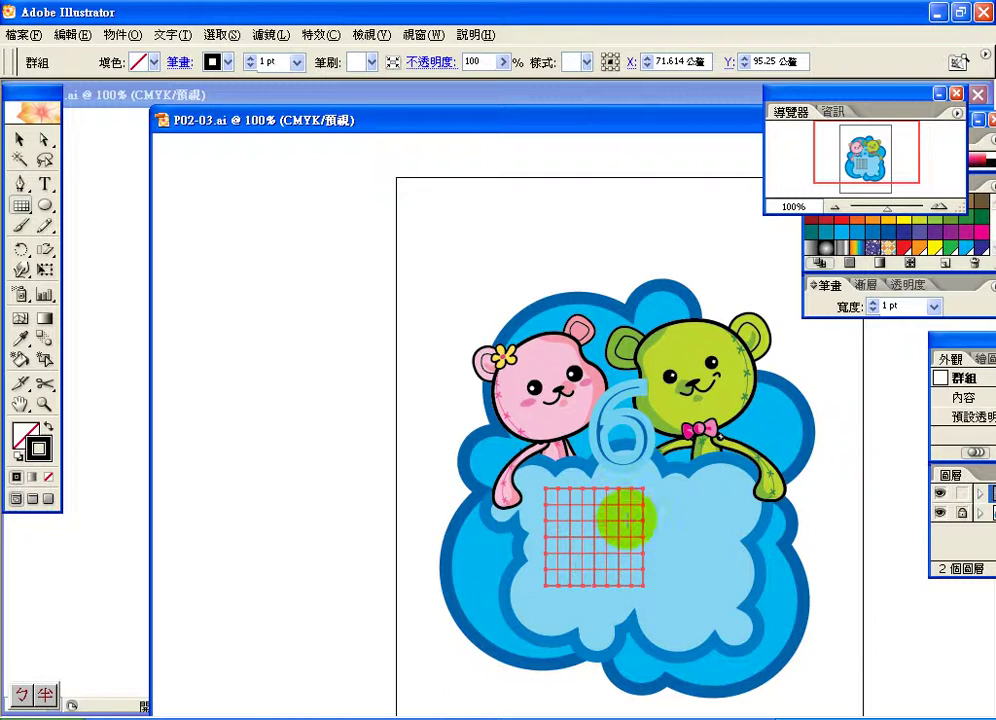
pyautogui.hotkey('ctrl', 'shift', '[')
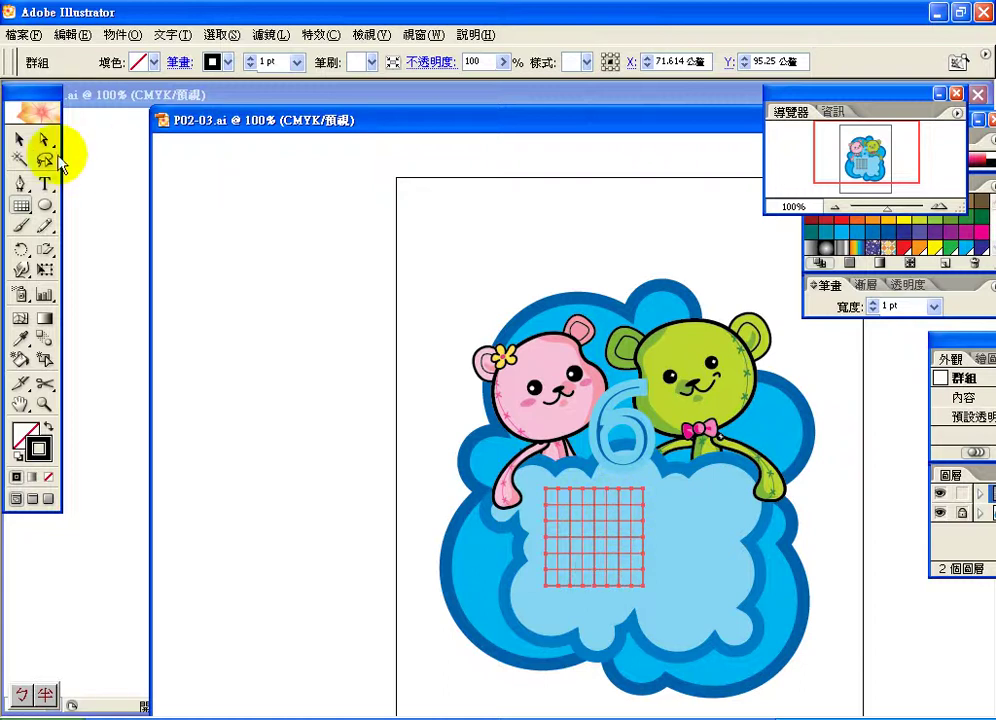
# Enlarge the grid from its lower-right corner to span the light-blue cloud, and nudge it slightly up and left
pyautogui.click(22, 140)
pyautogui.click(576, 575)
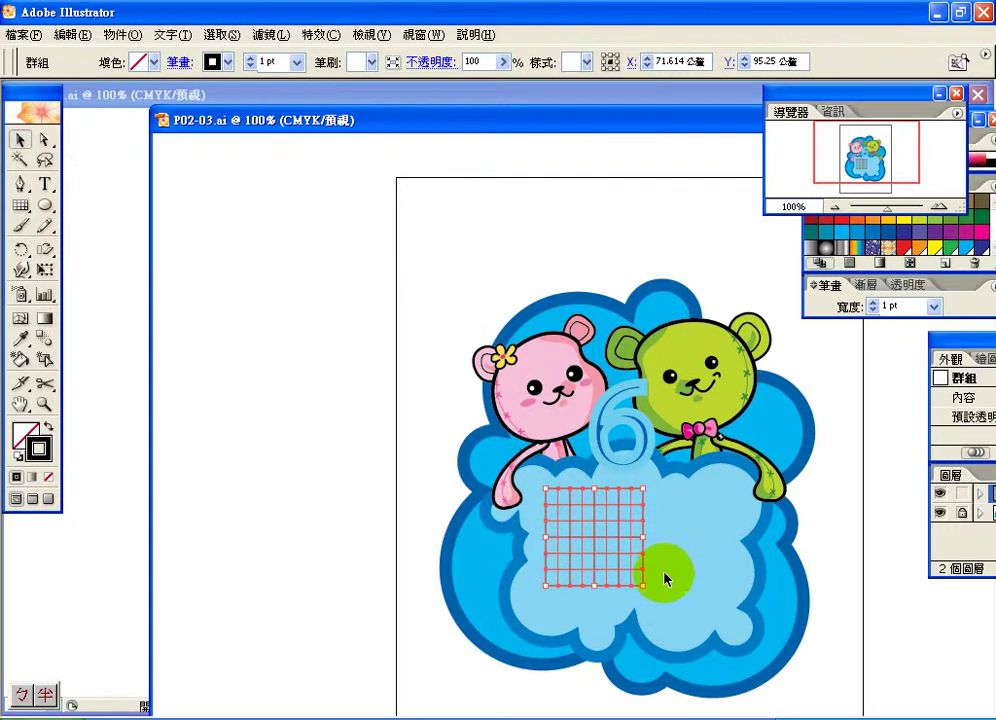
pyautogui.moveTo(643, 588); pyautogui.dragTo(733, 622)
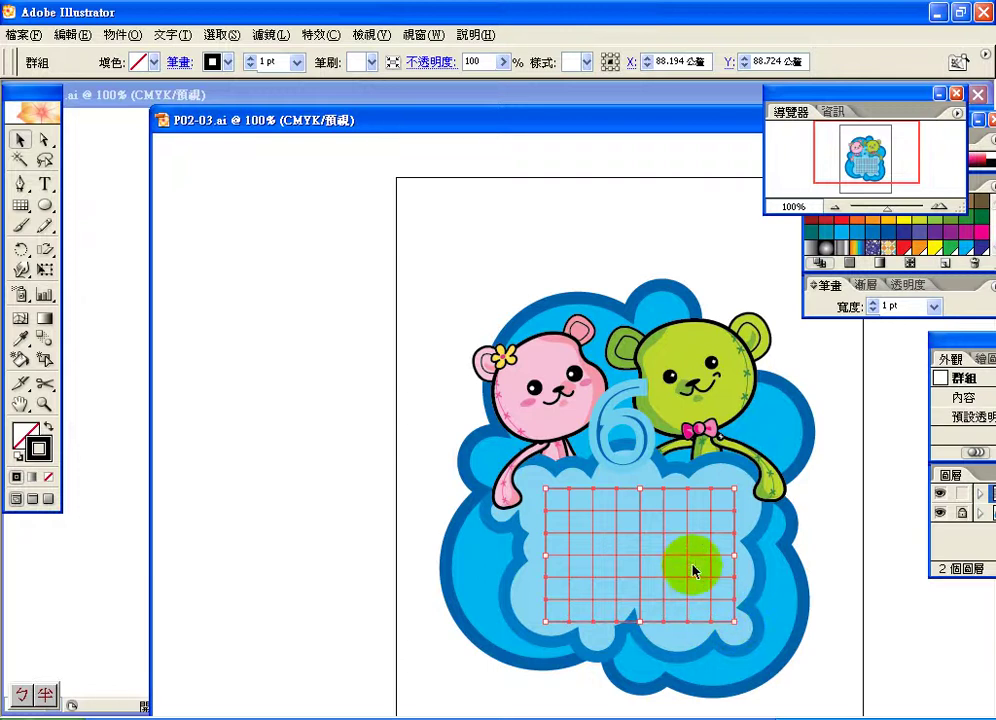
pyautogui.moveTo(684, 538); pyautogui.dragTo(679, 533)
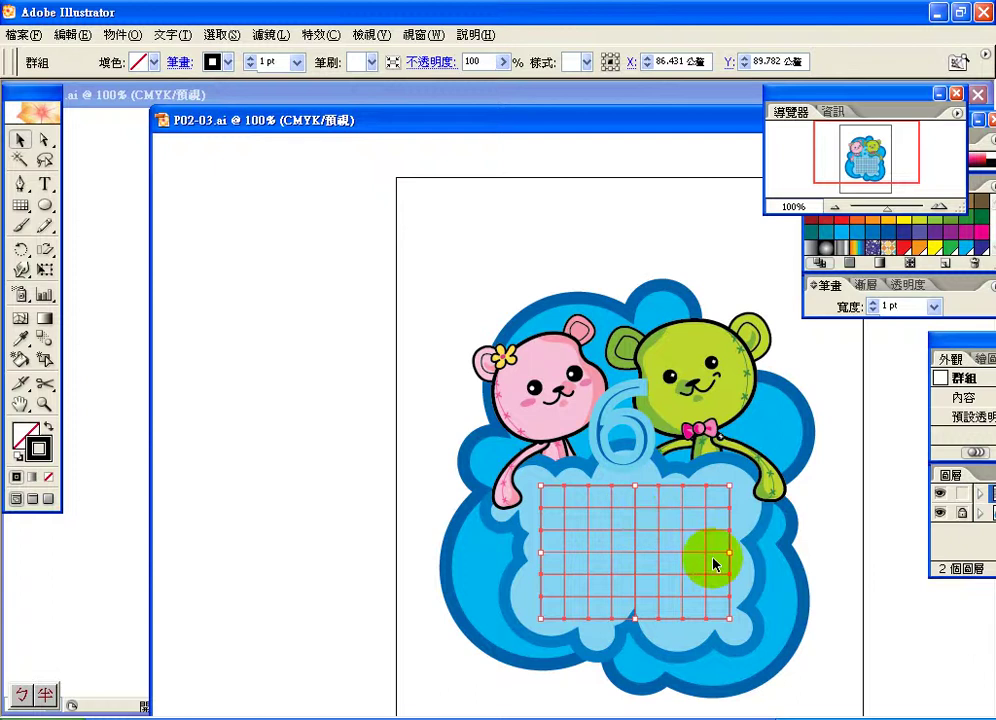
# Shrink the calendar grid slightly toward its upper-left corner and deselect it
pyautogui.click(350, 535)
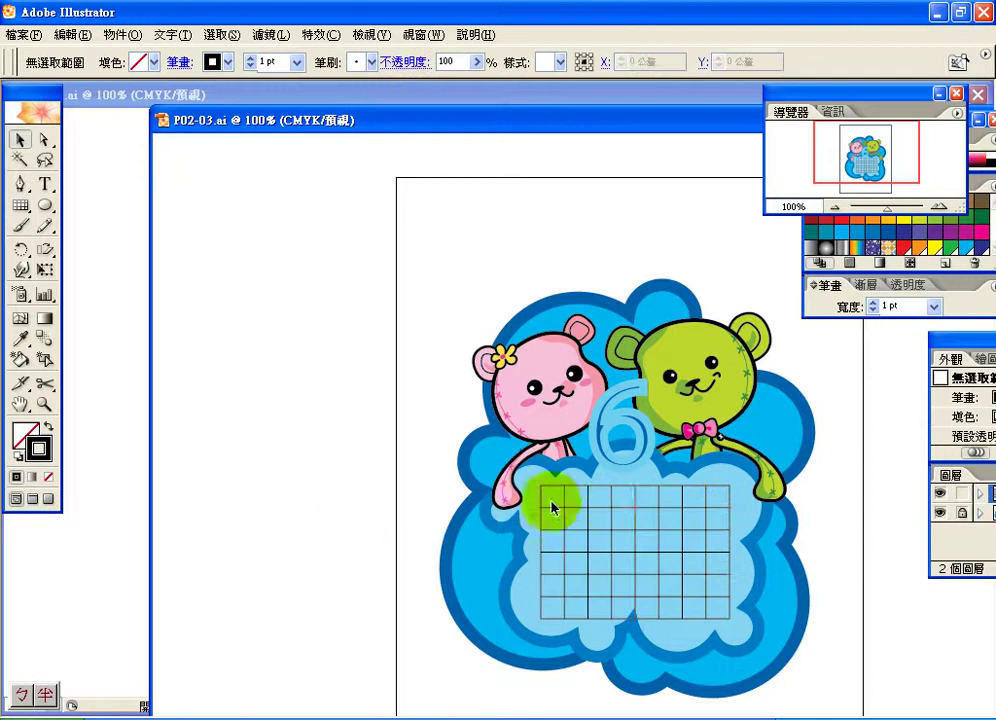
pyautogui.click(705, 511)
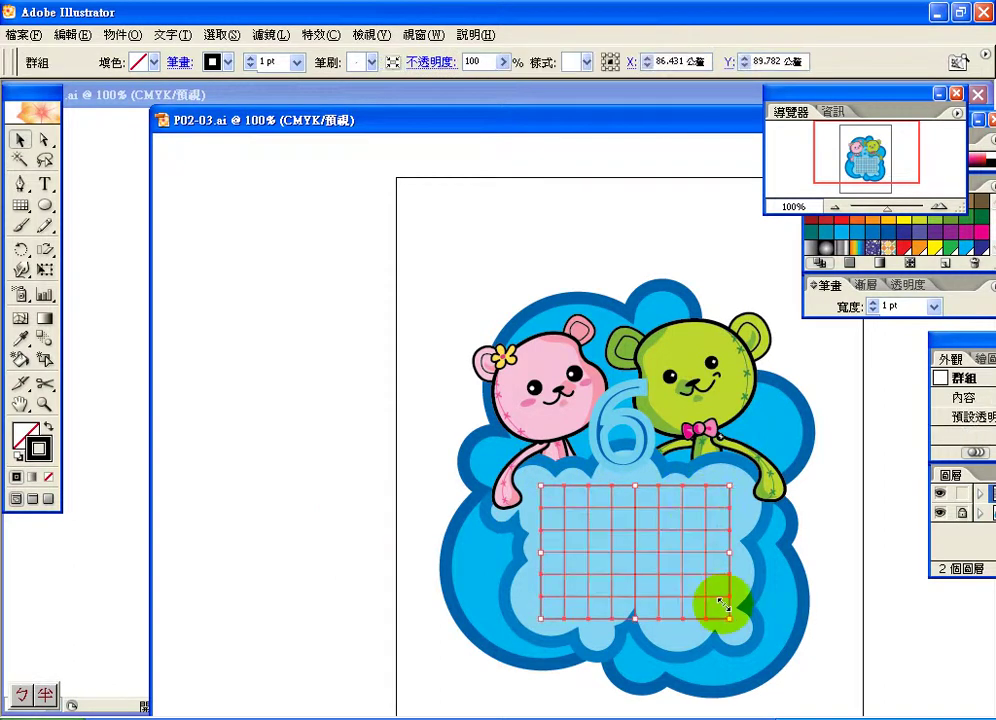
pyautogui.moveTo(725, 618); pyautogui.dragTo(705, 600)
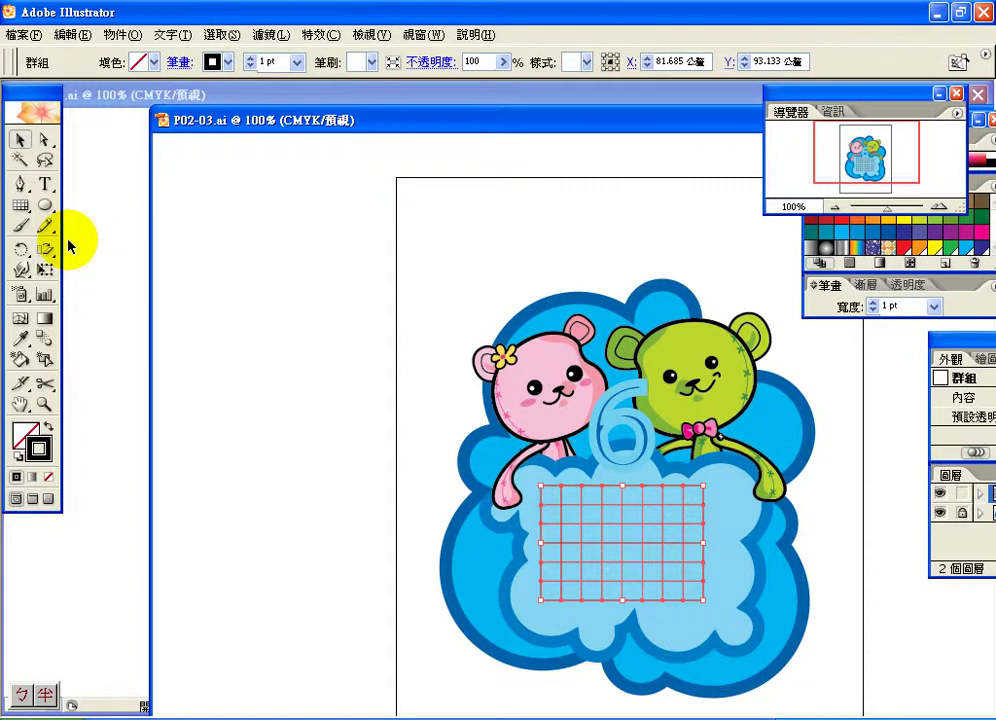
pyautogui.hotkey('ctrl', 'shift', 'a')
pyautogui.click(490, 448)
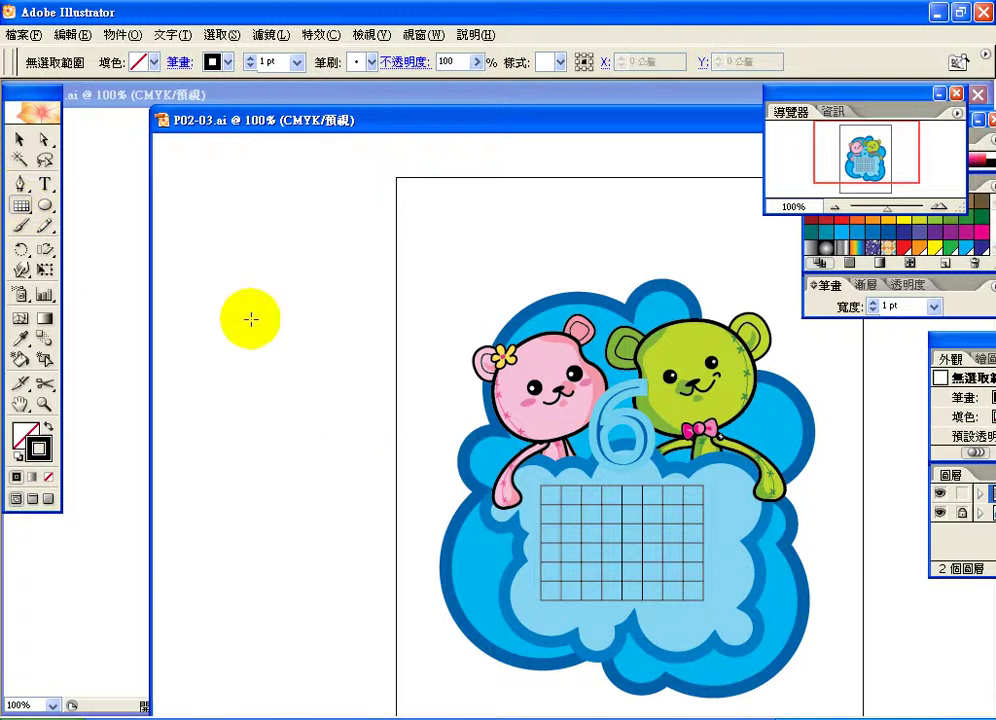
# Draw a second rectangular grid in the blank space beside the bear artwork, adding more horizontal dividers while sizing it
pyautogui.moveTo(237, 298); pyautogui.dragTo(402, 437)
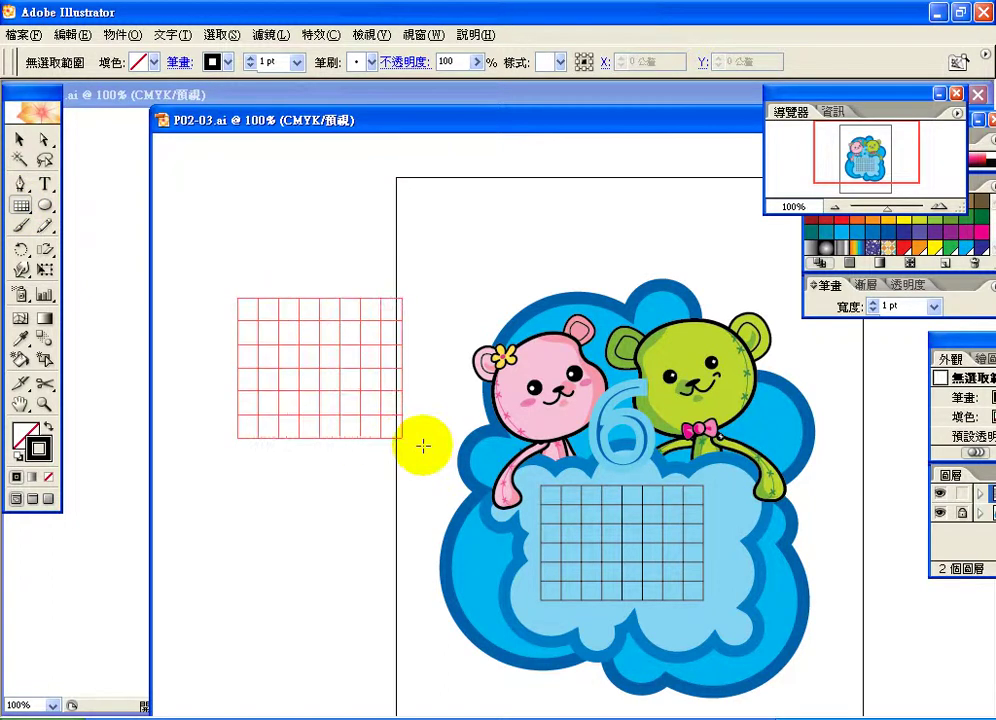
pyautogui.moveTo(423, 446); pyautogui.dragTo(423, 446)
pyautogui.press('Up')
pyautogui.press('Up')
pyautogui.press('Up')
pyautogui.press('Up')
pyautogui.press('Up')
pyautogui.press('Up')
pyautogui.press('Up')
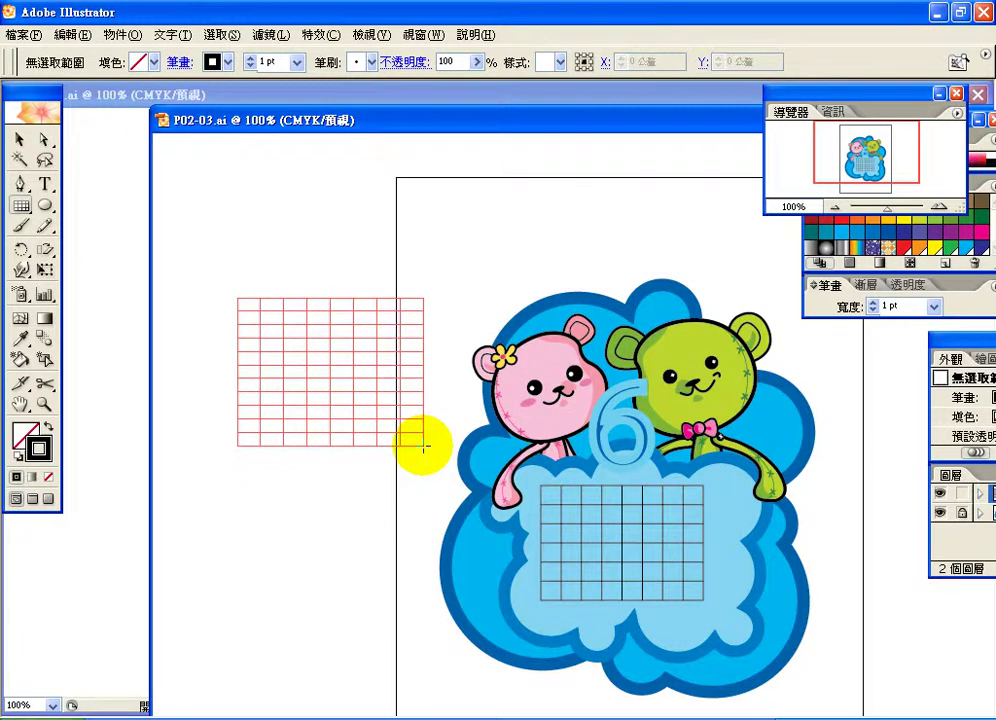
# Reduce the number of horizontal dividers in the grid still being drawn beside the bears
pyautogui.press('Down')
pyautogui.press('Down')
pyautogui.press('Down')
pyautogui.press('Down')
pyautogui.press('Down')
pyautogui.press('Down')
pyautogui.press('Down')
pyautogui.press('Down')
# Remove one vertical divider from the grid being drawn and skew the spacing of its vertical dividers in both directions
pyautogui.moveTo(423, 446); pyautogui.dragTo(423, 446)
pyautogui.press('Left')
pyautogui.press('c')
pyautogui.press('c')
pyautogui.press('x')
pyautogui.press('x')
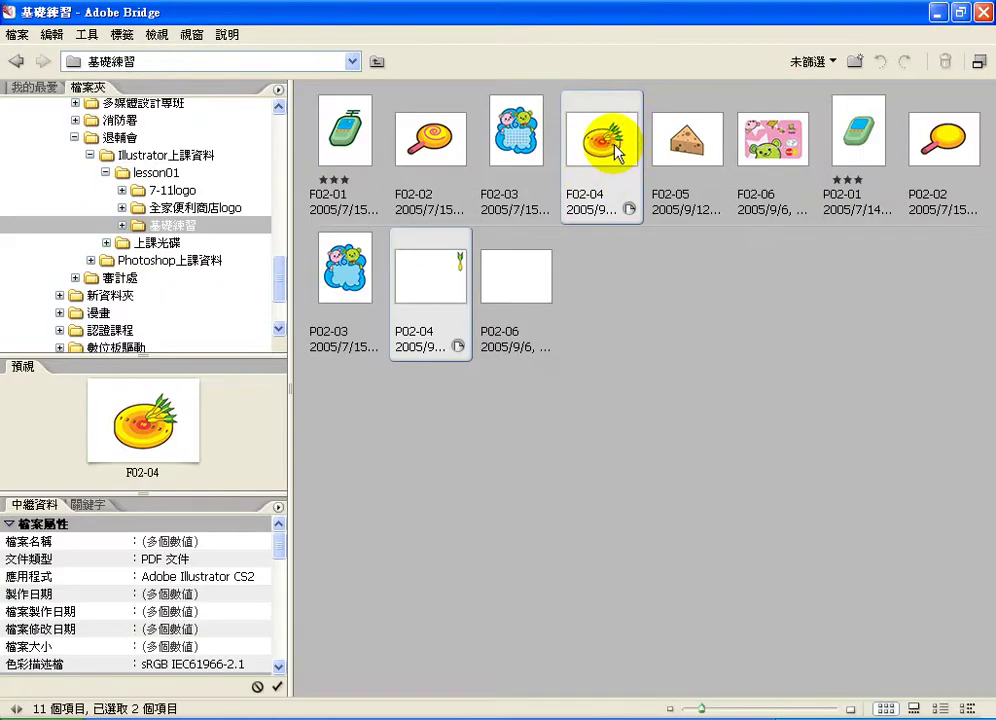
# Open F02-04 and P02-04 from Adobe Bridge in Illustrator, and move and lengthen the Appearance and Layers palette group
pyautogui.doubleClick(425, 296)
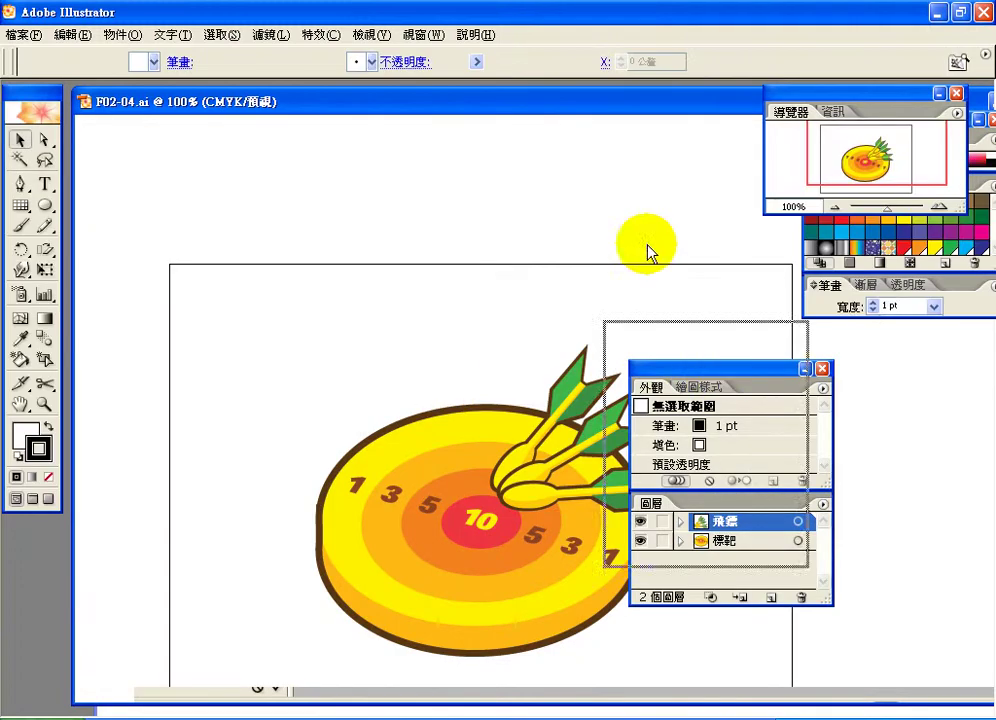
pyautogui.moveTo(647, 253); pyautogui.dragTo(616, 127)
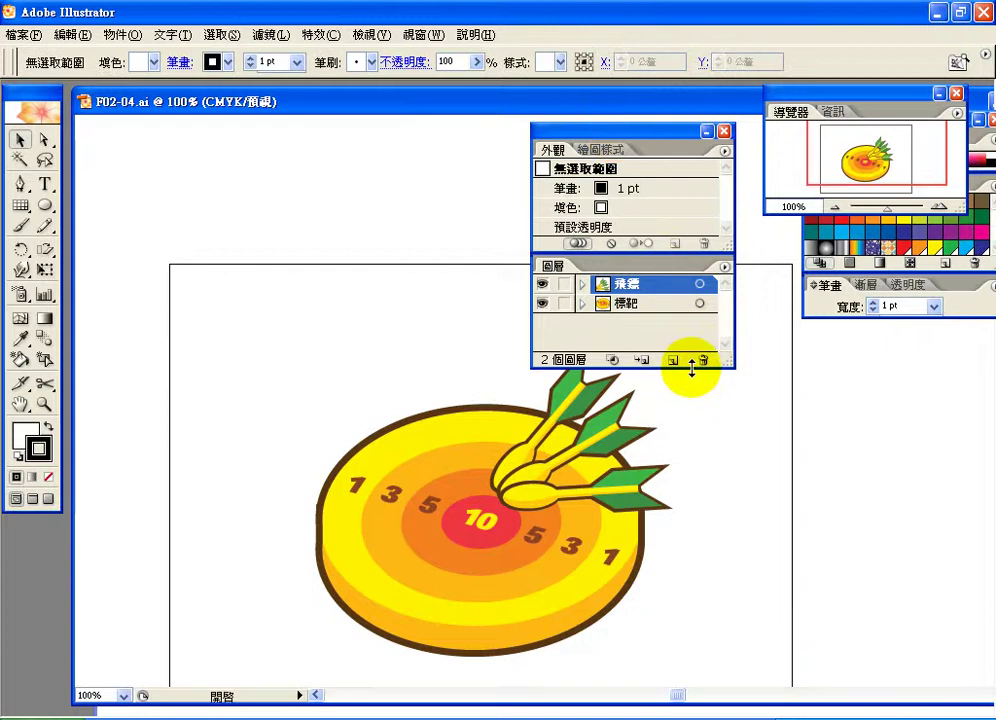
pyautogui.moveTo(691, 372); pyautogui.dragTo(696, 600)
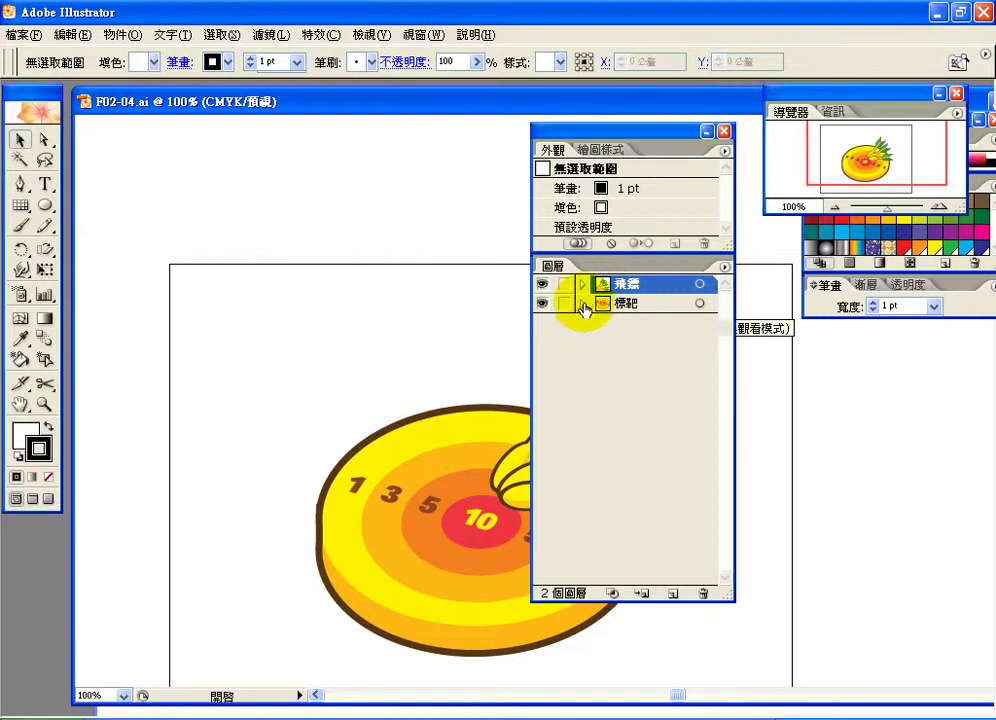
# Expand the 標靶 layer and its first 複合外框 item, enlarge the Layers palette, and select the 標靶 and 飛鏢 layers in turn
pyautogui.click(583, 305)
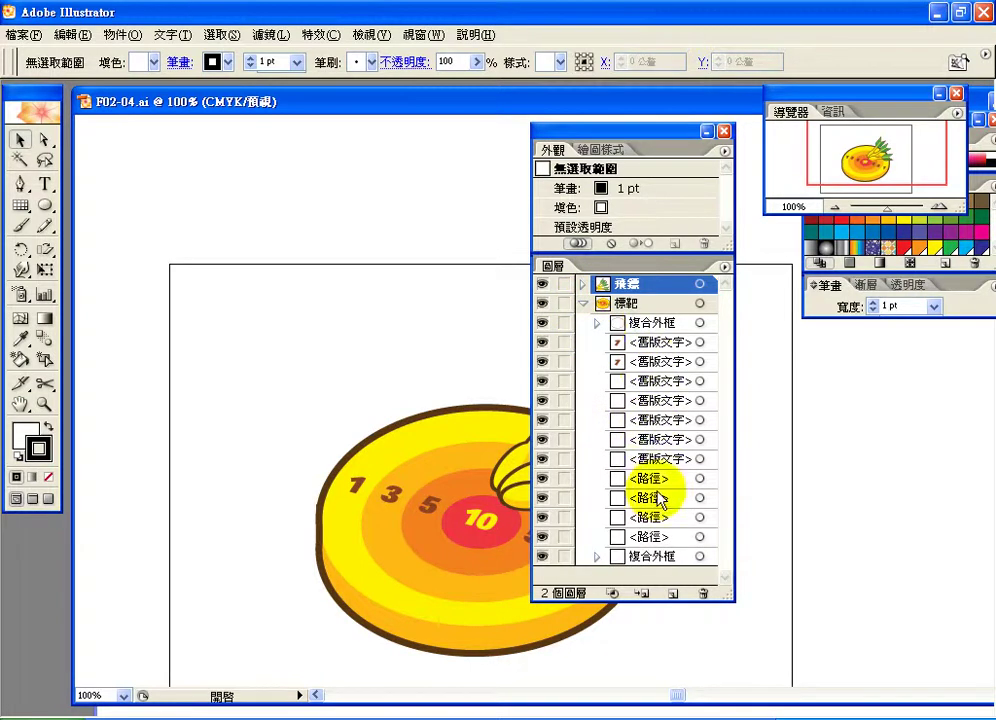
pyautogui.click(596, 323)
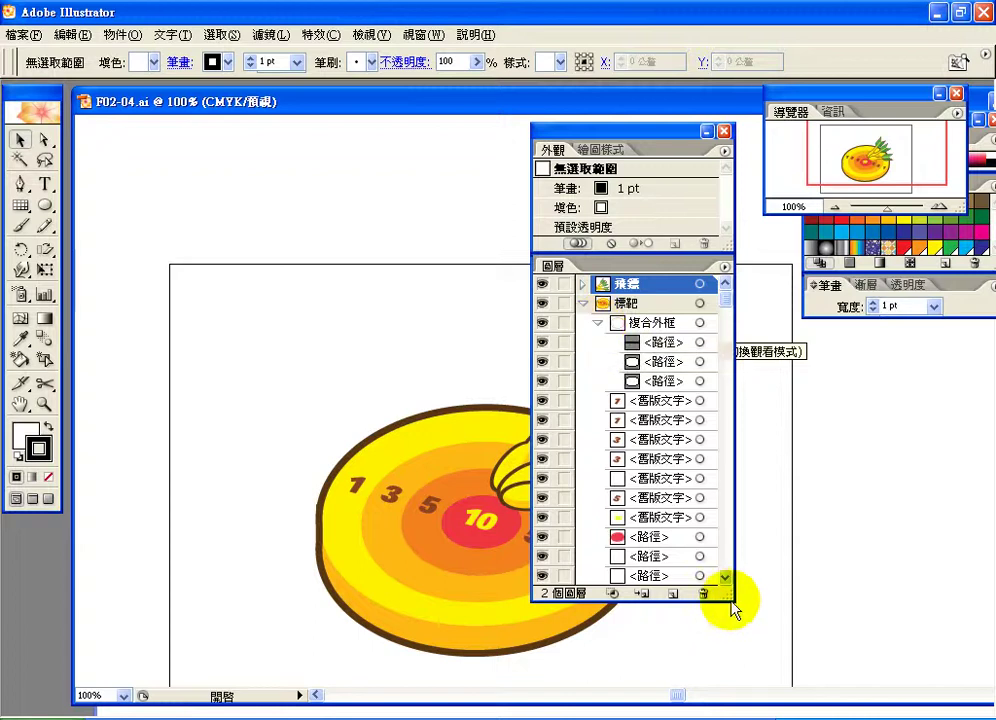
pyautogui.moveTo(730, 597); pyautogui.dragTo(820, 662)
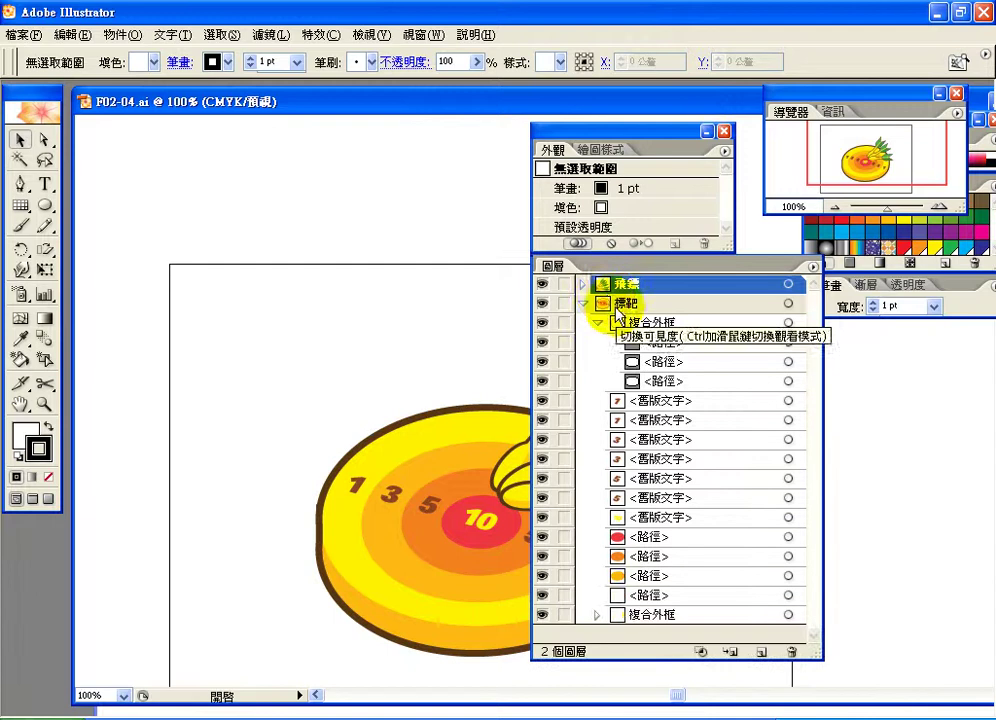
pyautogui.click(616, 308)
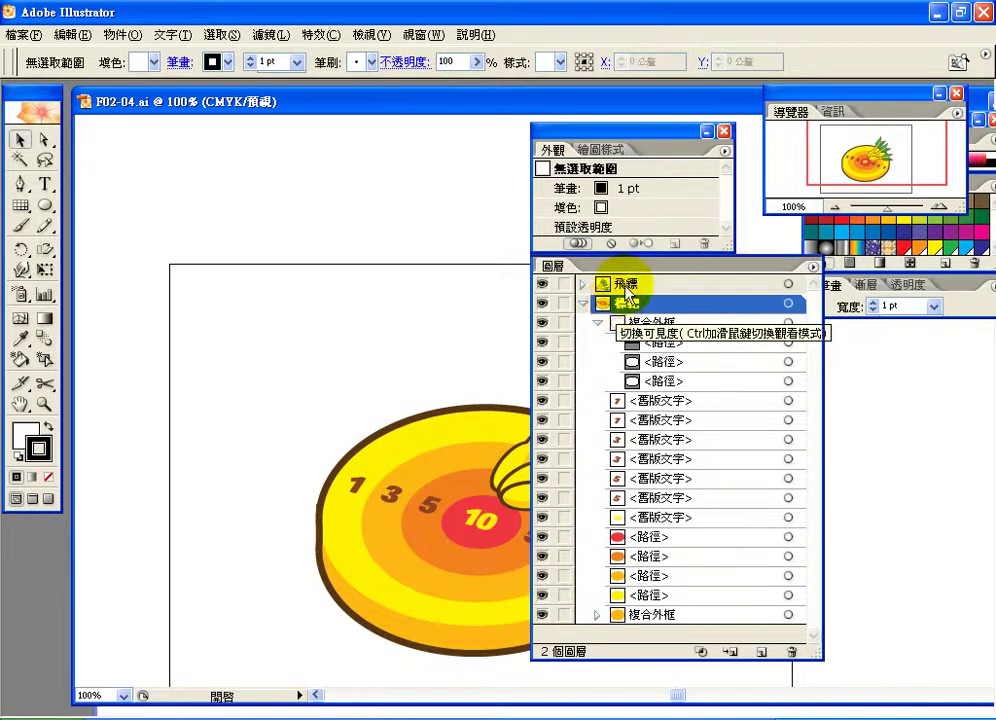
pyautogui.click(626, 287)
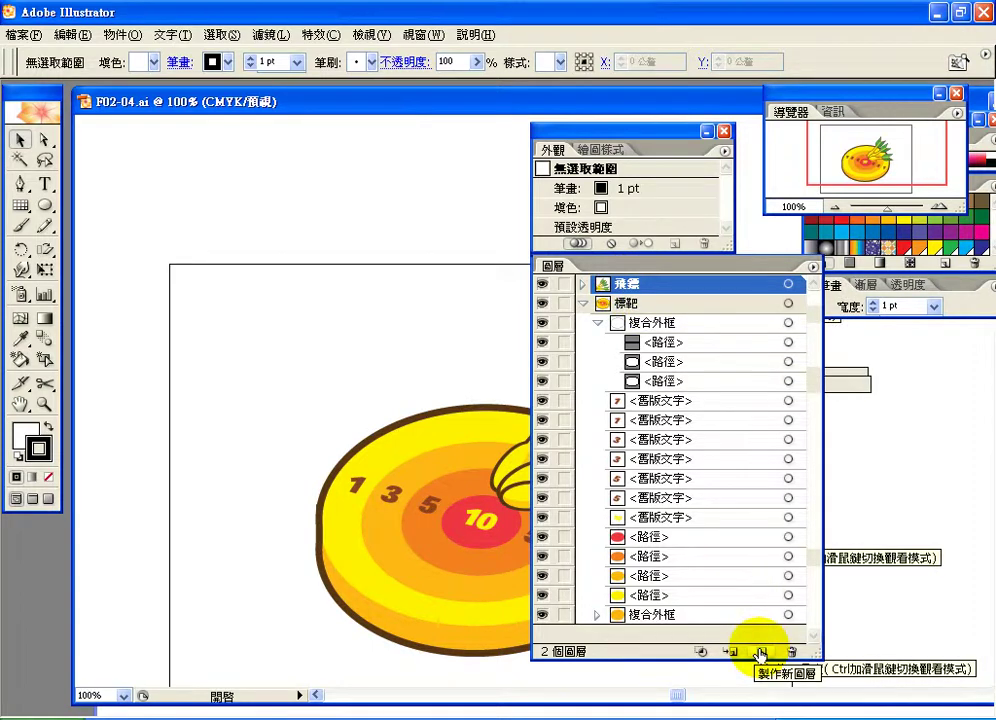
# Add a new layer above 飛鏢 with two levels of nested sublayers, and delete that layer with its contents
pyautogui.click(760, 655)
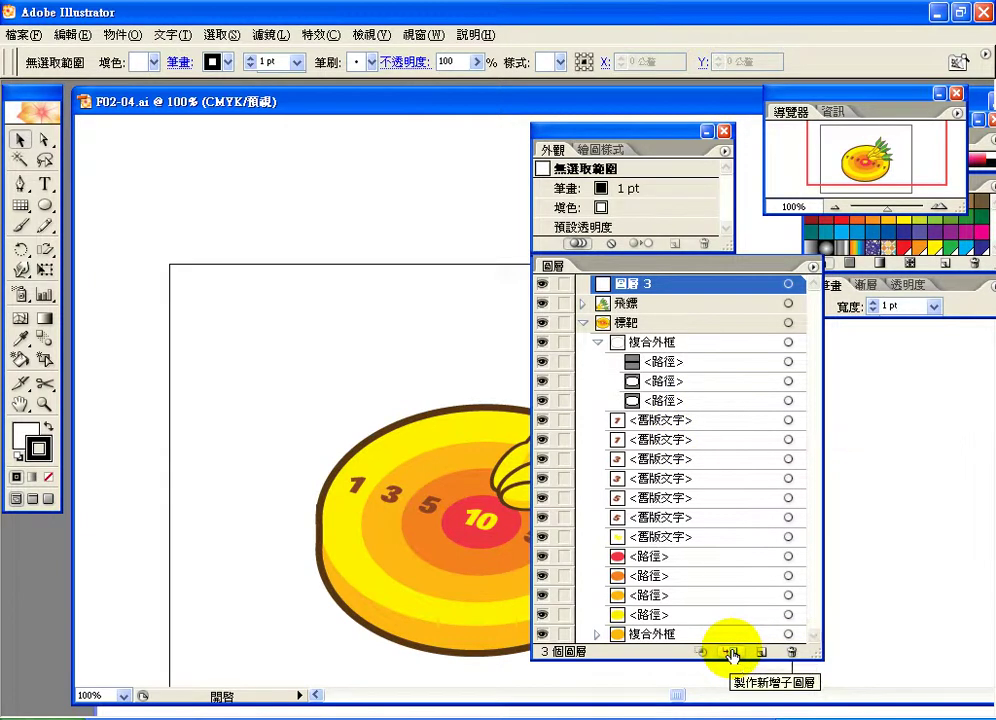
pyautogui.click(732, 655)
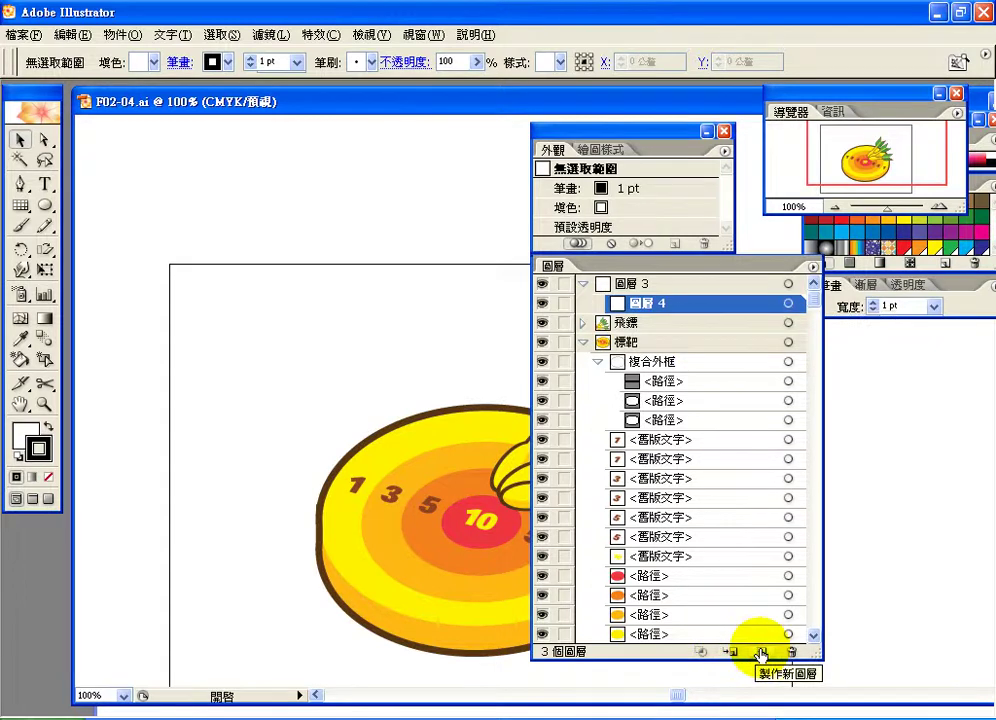
pyautogui.click(598, 366)
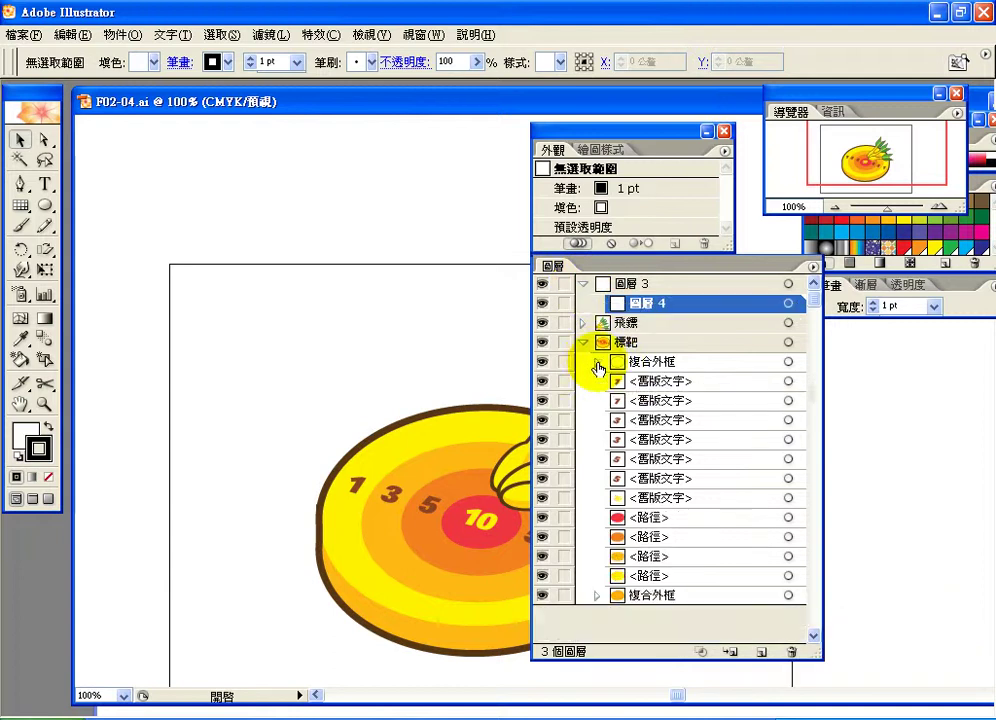
pyautogui.click(630, 362)
pyautogui.click(629, 304)
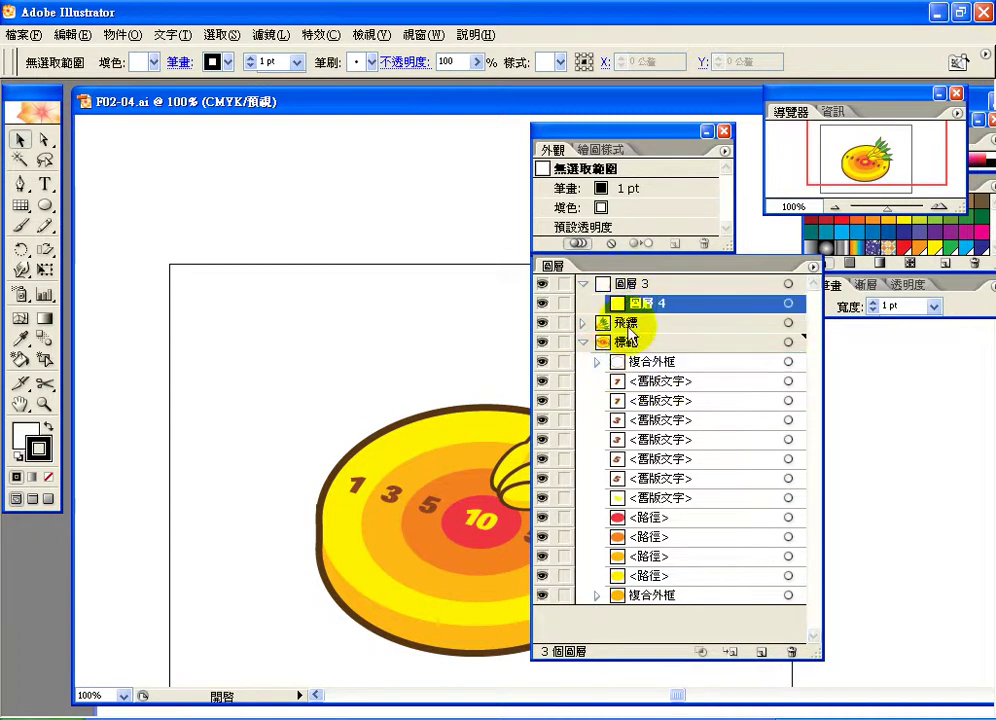
pyautogui.click(732, 653)
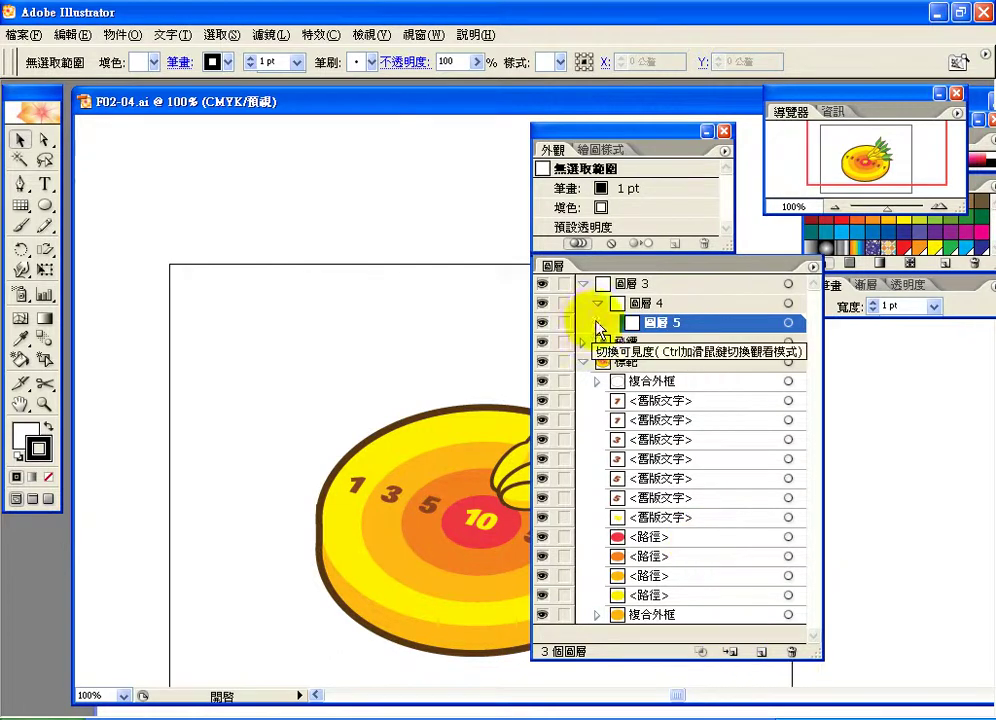
pyautogui.click(625, 286)
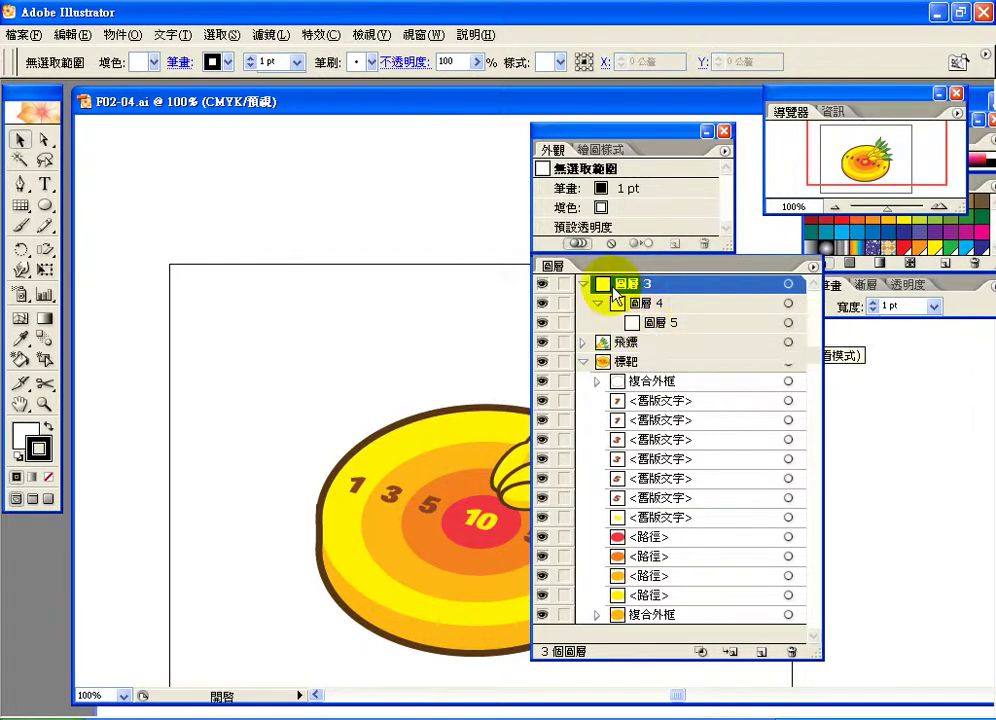
pyautogui.click(792, 651)
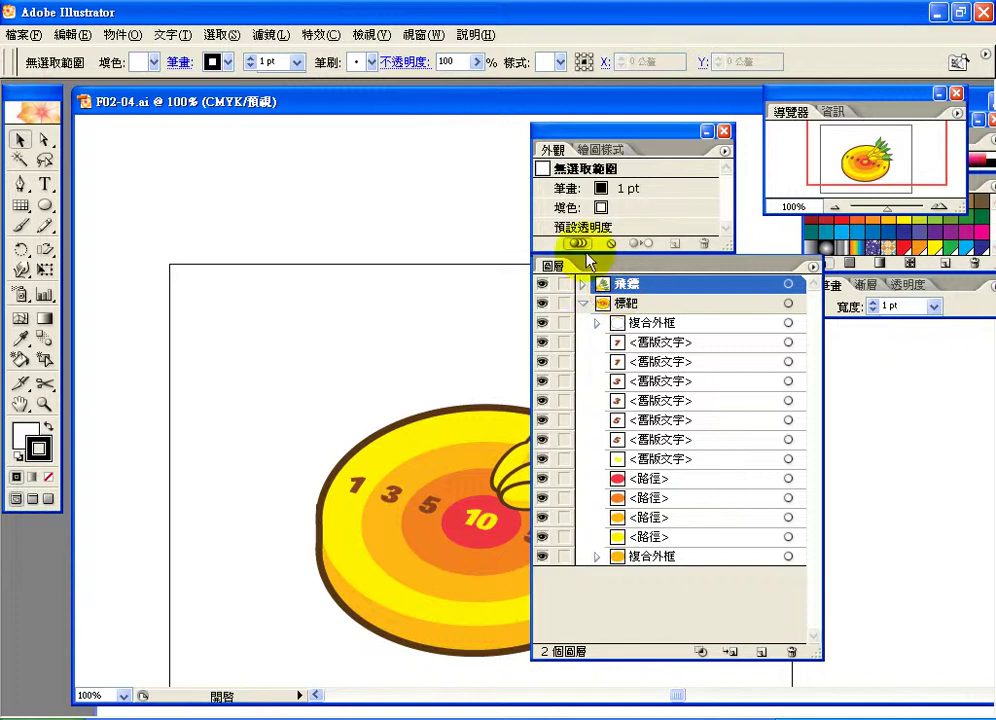
# Bring the P02-04.ai window to the front and move the Appearance and Layers palettes aside to uncover its dart
pyautogui.moveTo(290, 104); pyautogui.dragTo(334, 322)
pyautogui.click(326, 160)
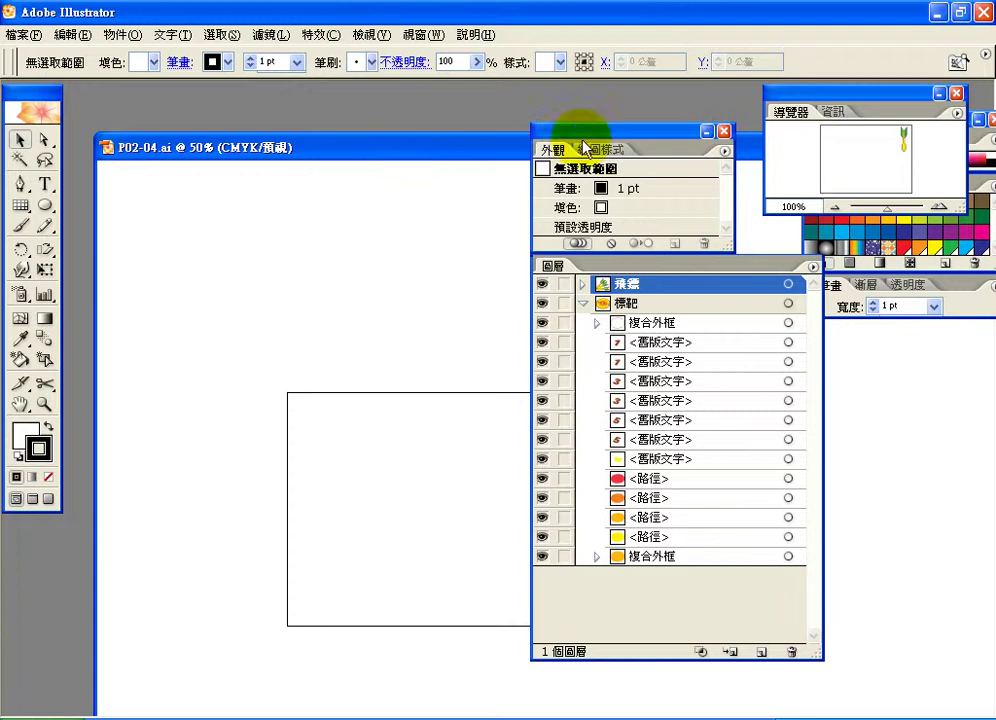
pyautogui.moveTo(582, 138); pyautogui.dragTo(767, 203)
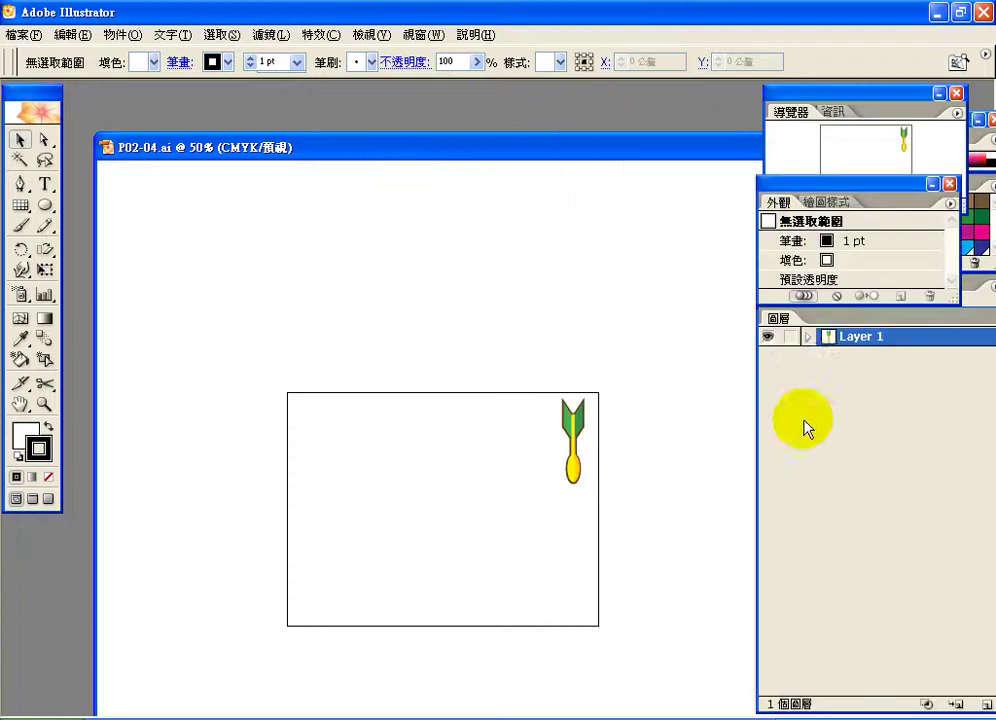
# Select and deselect the dart, and expand Layer 1 and its <群組> to examine the dart's grouped paths
pyautogui.click(808, 337)
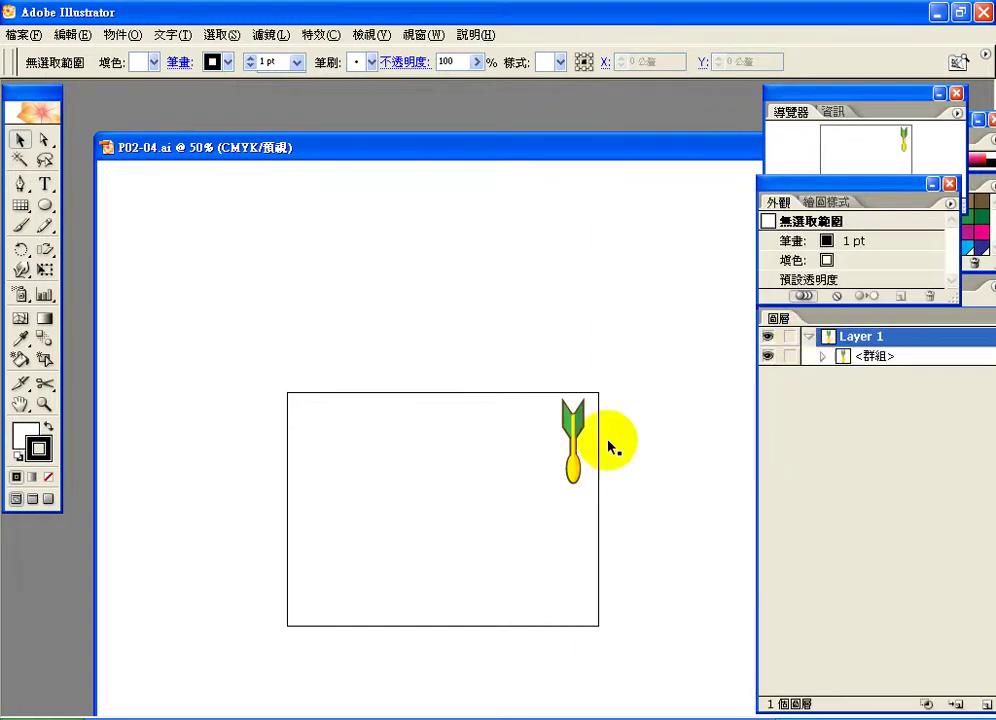
pyautogui.click(575, 428)
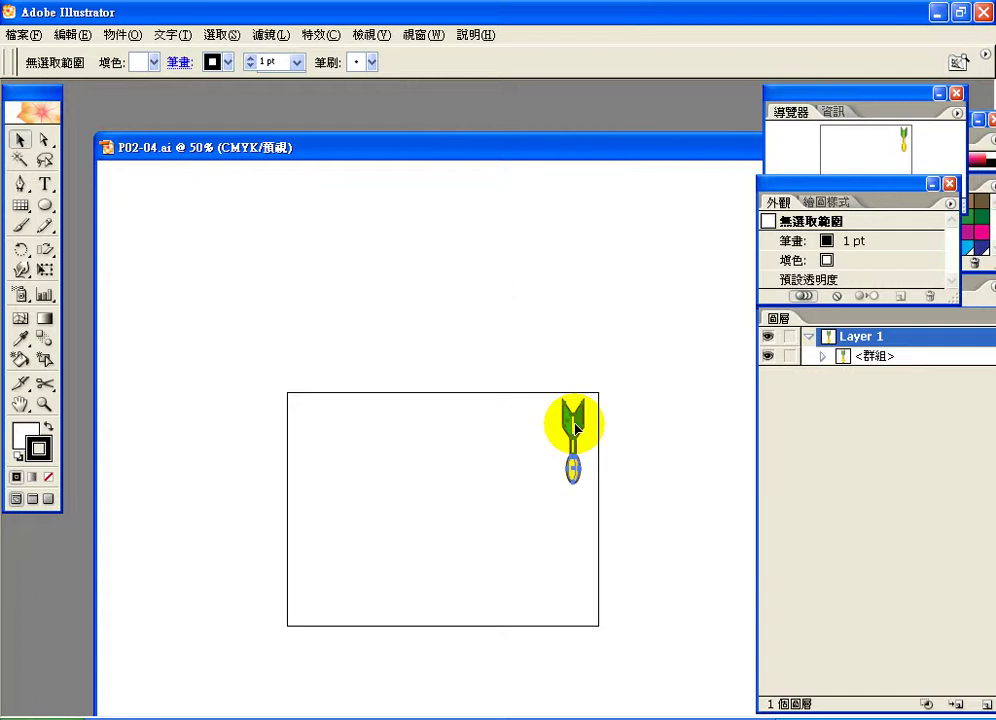
pyautogui.click(822, 356)
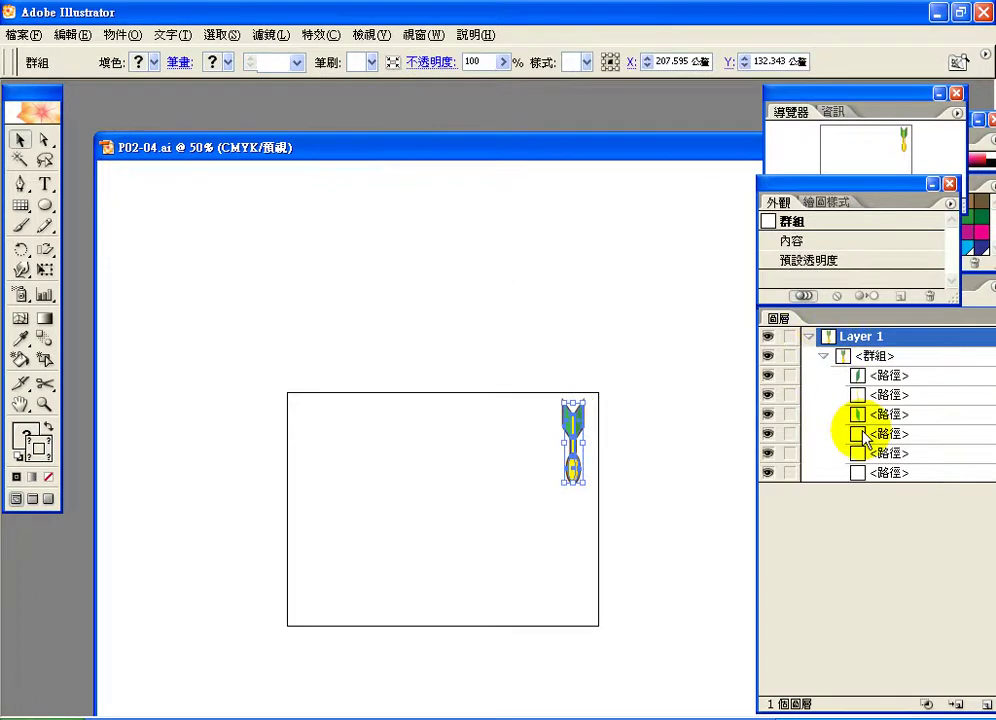
pyautogui.click(527, 471)
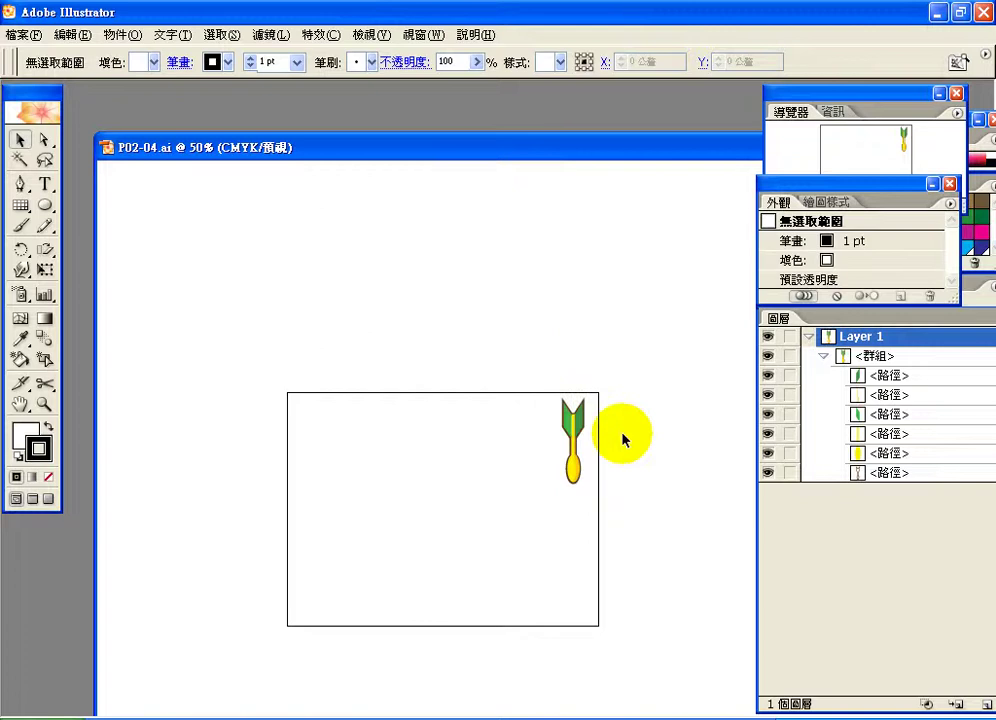
pyautogui.click(836, 358)
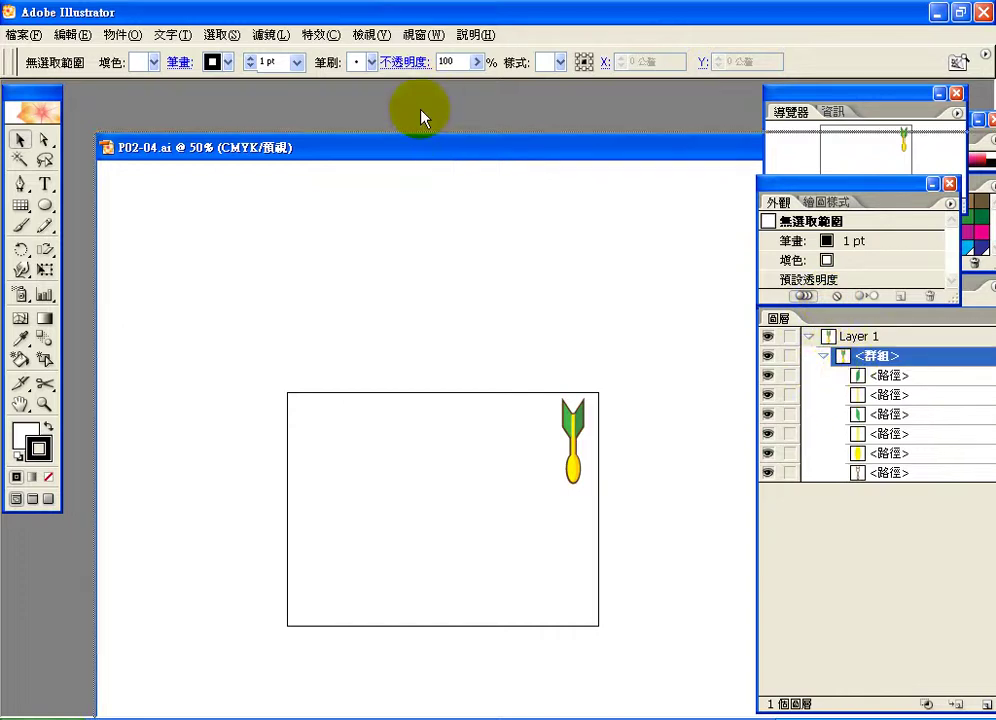
# Rearrange the P02-04.ai and F02-04.ai windows to view the finished dartboard, and return to P02-04.ai
pyautogui.moveTo(414, 108); pyautogui.dragTo(566, 398)
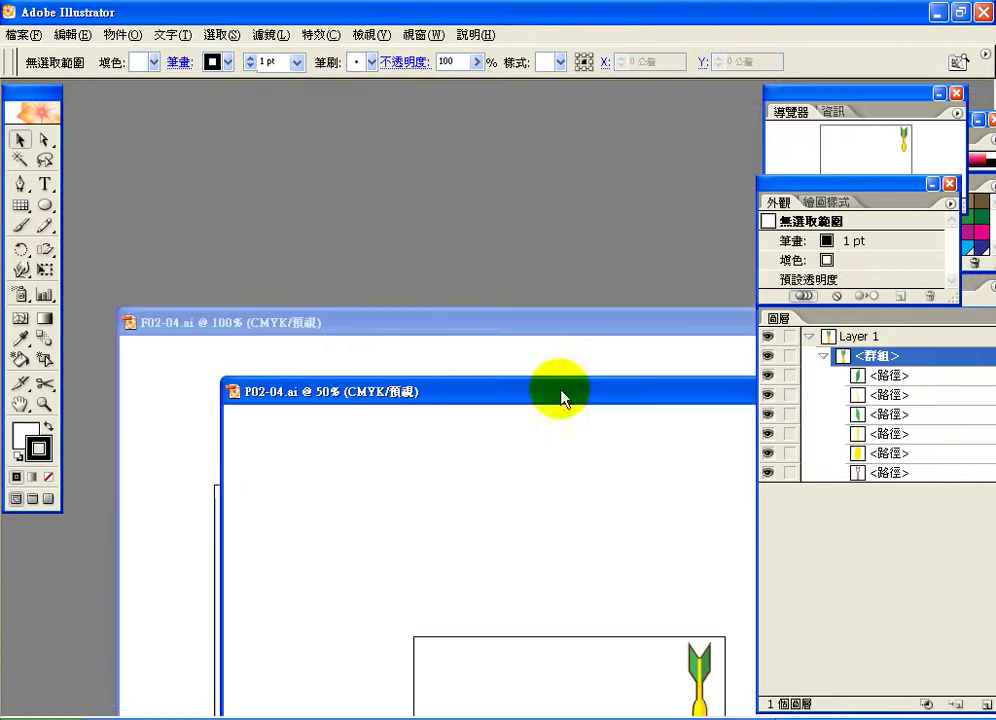
pyautogui.moveTo(512, 330); pyautogui.dragTo(465, 140)
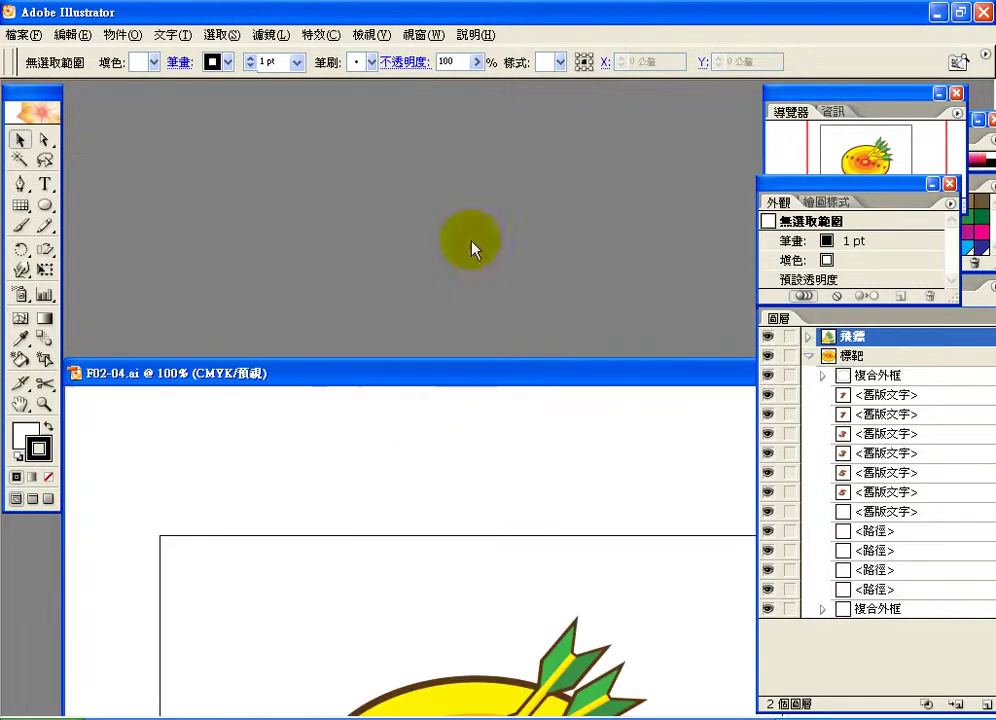
pyautogui.moveTo(500, 411); pyautogui.dragTo(459, 147)
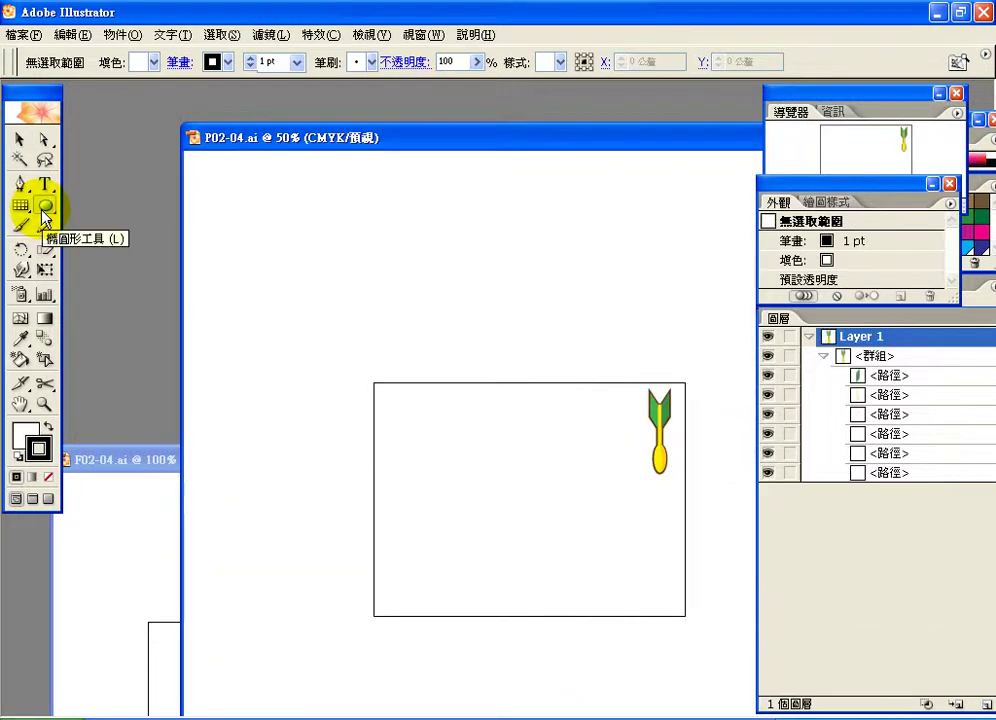
# Choose the Ellipse tool and set no stroke and an orange fill swatch
pyautogui.click(44, 207)
pyautogui.press('d')
pyautogui.click(38, 448)
pyautogui.press('/')
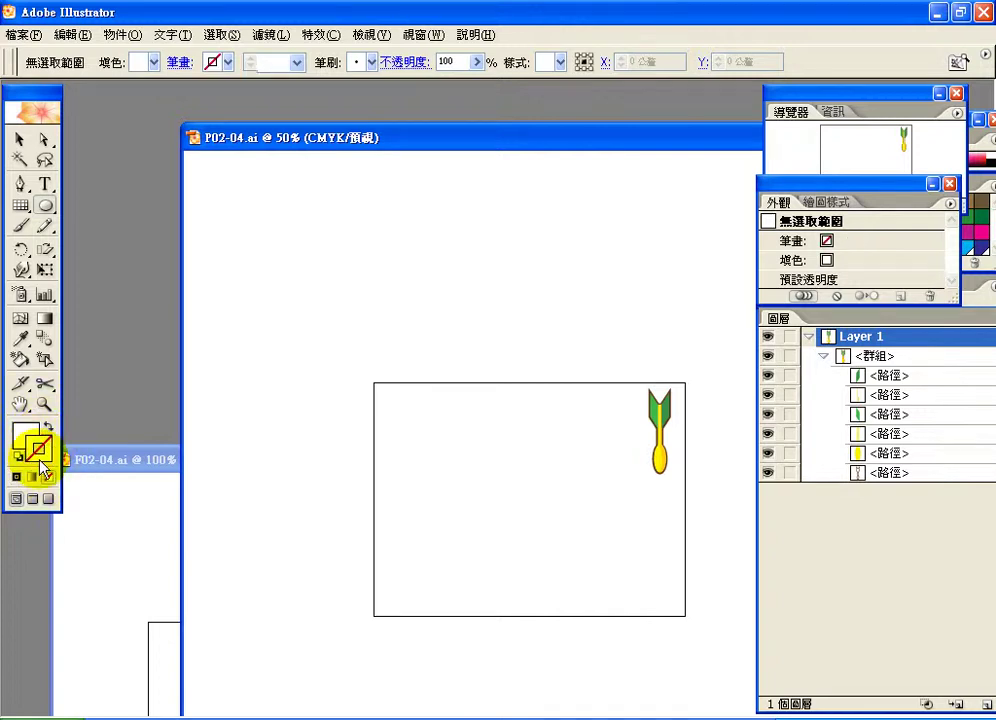
pyautogui.click(20, 436)
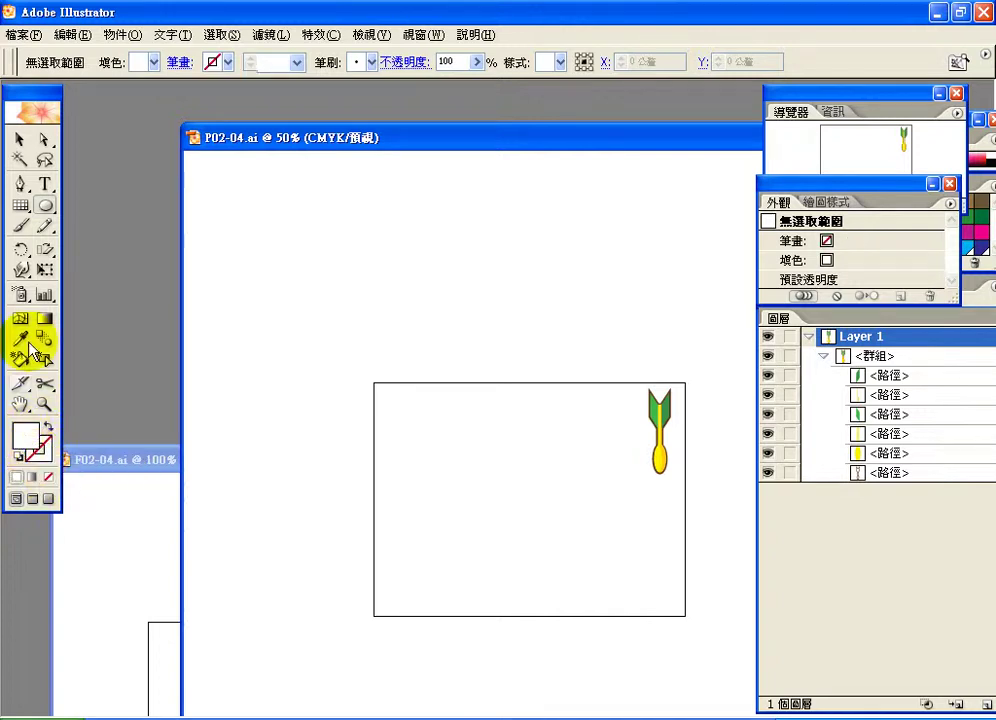
pyautogui.click(151, 62)
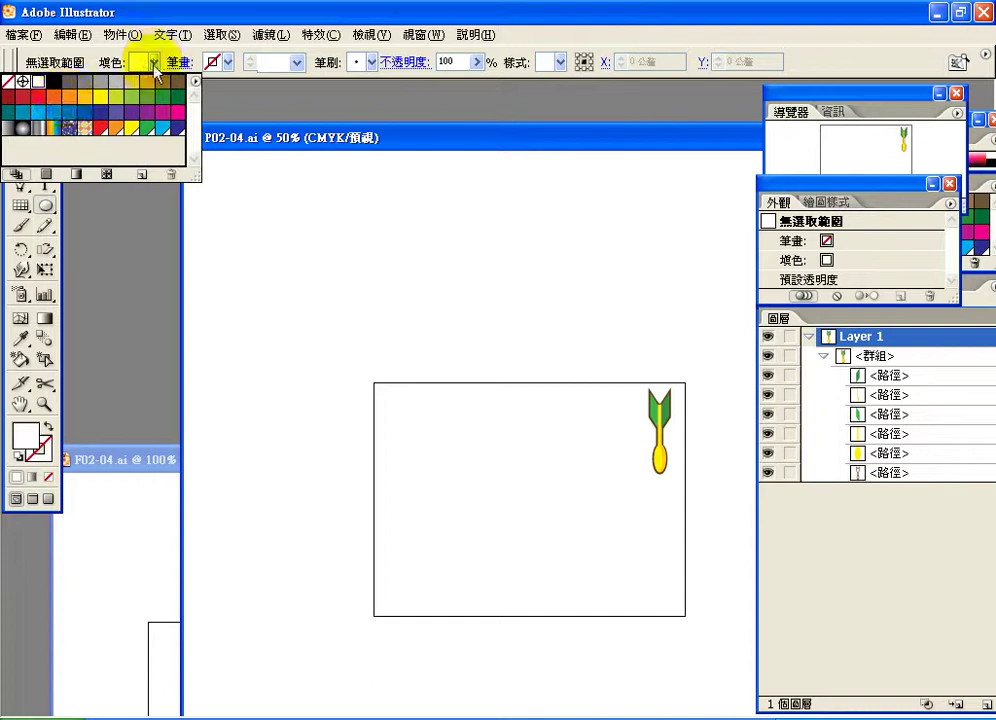
pyautogui.click(38, 97)
pyautogui.click(54, 96)
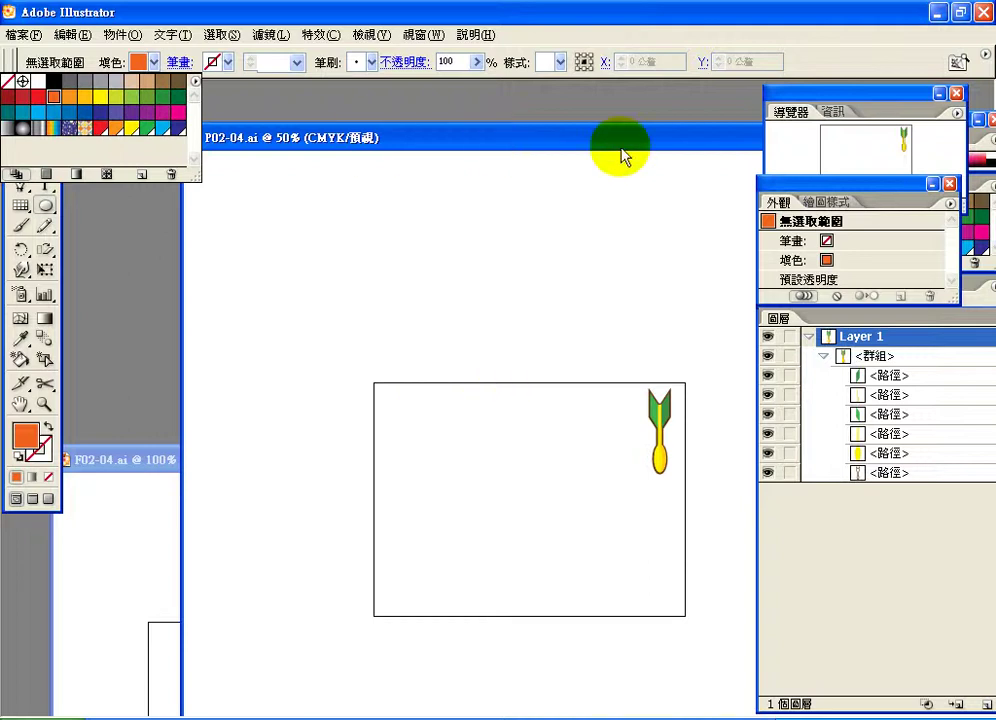
# Zoom P02-04.ai to 85.63% with the Navigator and move its window so the artboard and dart are in view
pyautogui.moveTo(835, 93); pyautogui.dragTo(727, 93)
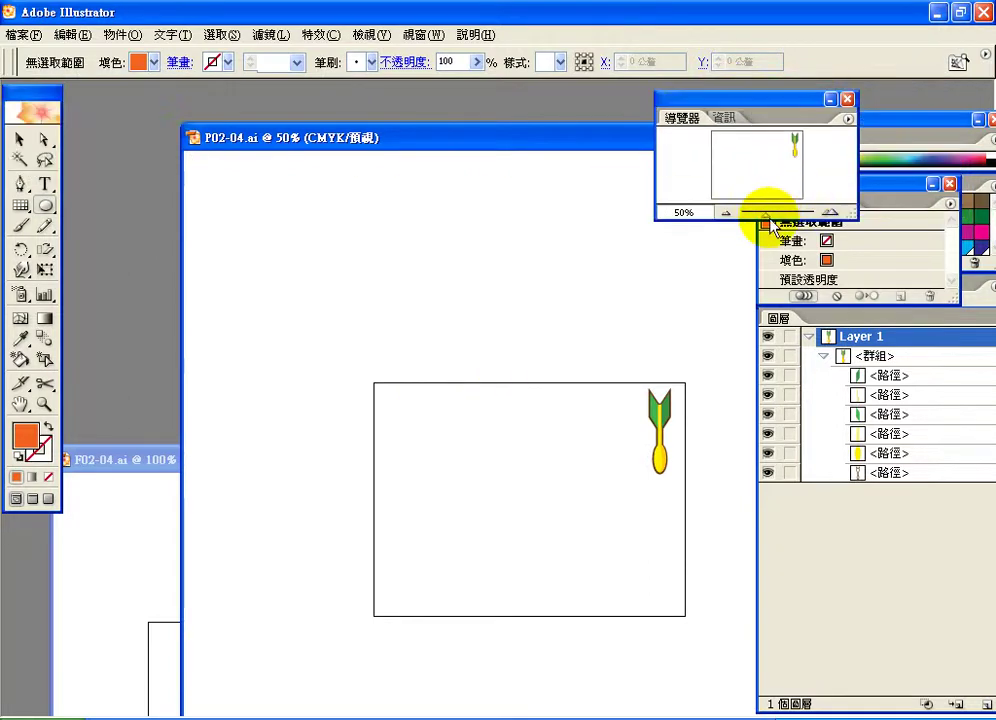
pyautogui.moveTo(772, 220); pyautogui.dragTo(777, 220)
pyautogui.moveTo(758, 160)
pyautogui.mouseDown()
pyautogui.moveTo(758, 182)
pyautogui.moveTo(760, 173)
pyautogui.mouseUp()
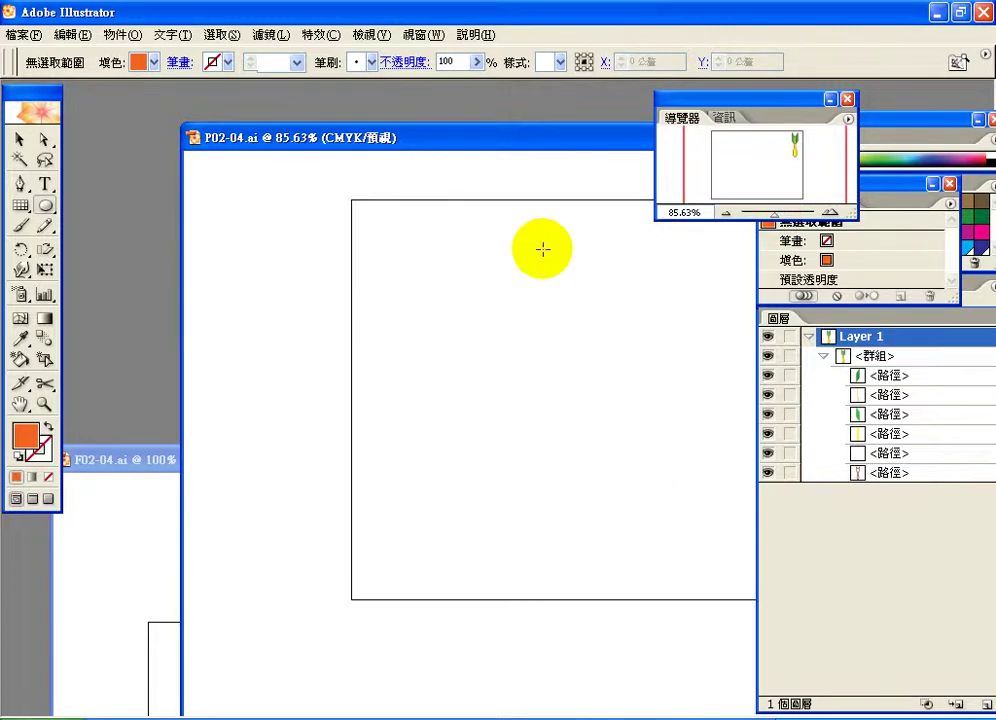
pyautogui.moveTo(576, 158); pyautogui.dragTo(470, 144)
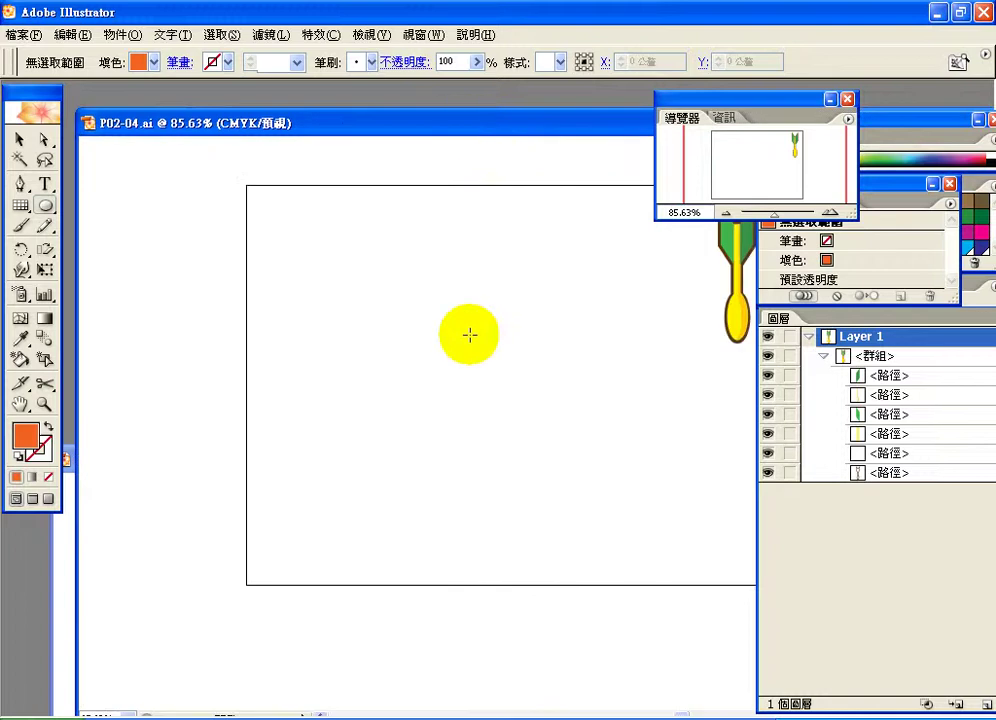
# Draw an orange circle near the middle of the artboard and copy it
pyautogui.moveTo(471, 324); pyautogui.dragTo(575, 413)
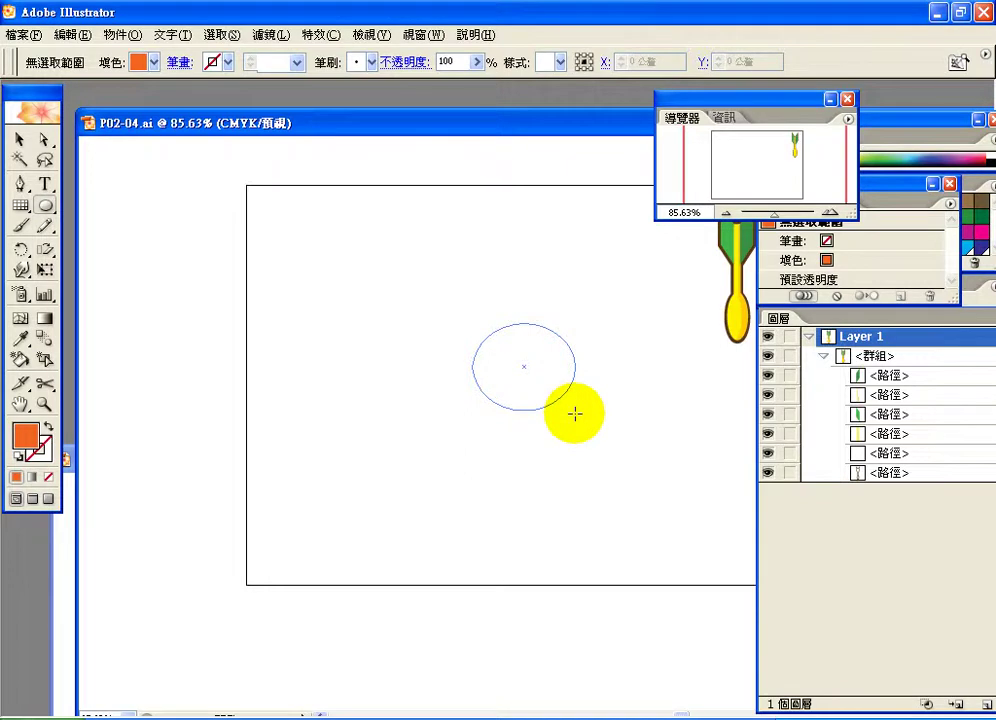
pyautogui.moveTo(575, 413)
pyautogui.mouseDown()
pyautogui.moveTo(589, 427)
pyautogui.moveTo(569, 402)
pyautogui.moveTo(566, 416)
pyautogui.mouseUp()
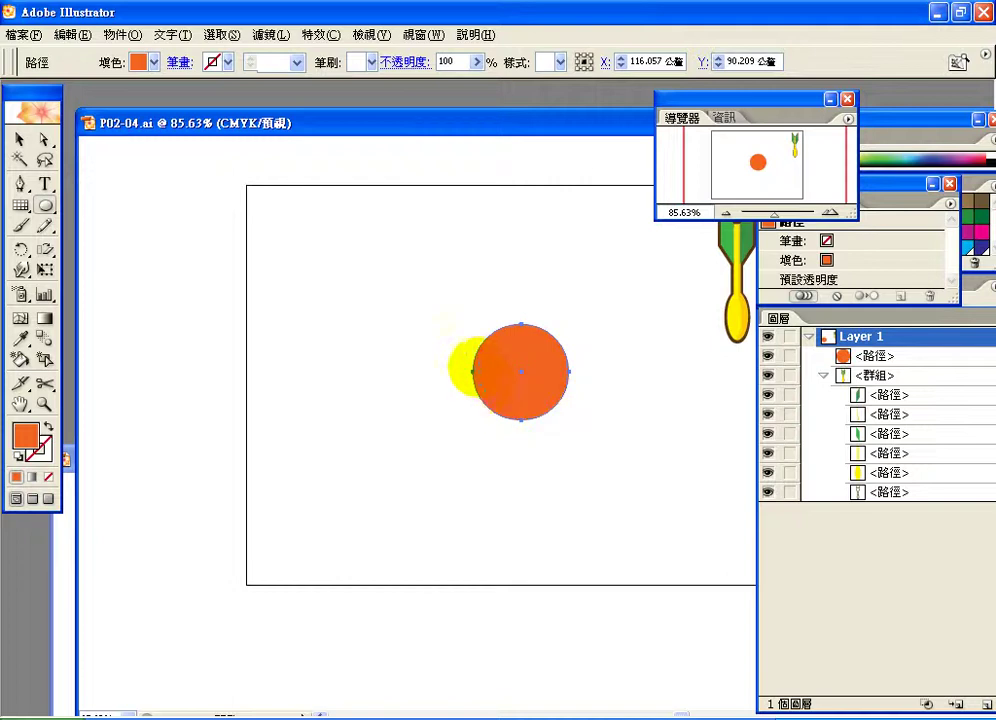
pyautogui.click(72, 34)
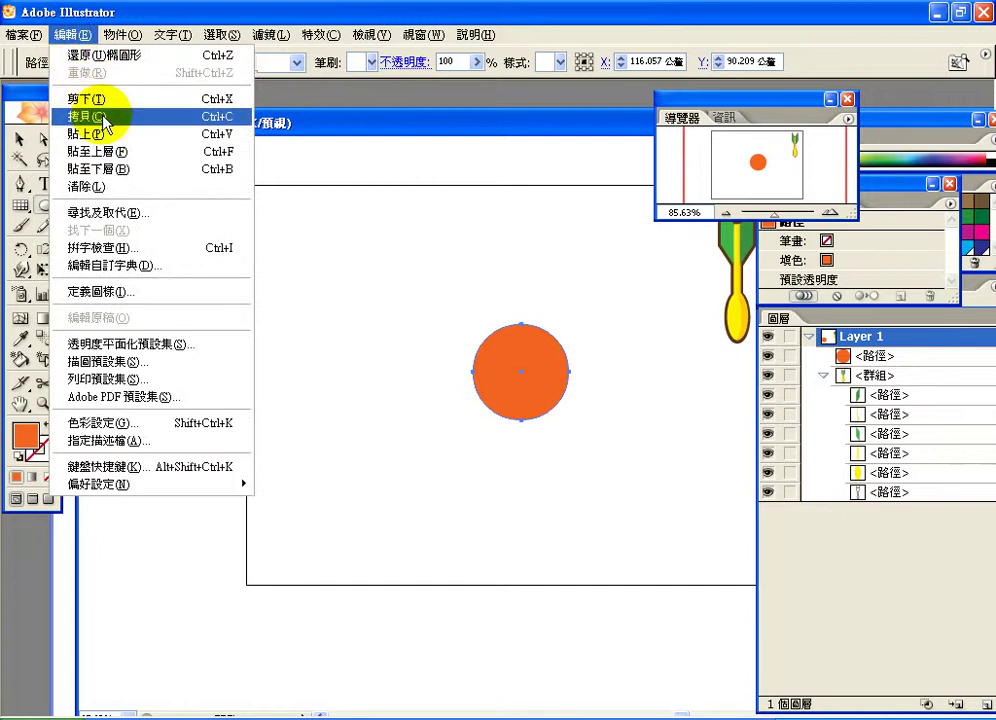
pyautogui.click(103, 118)
pyautogui.click(73, 35)
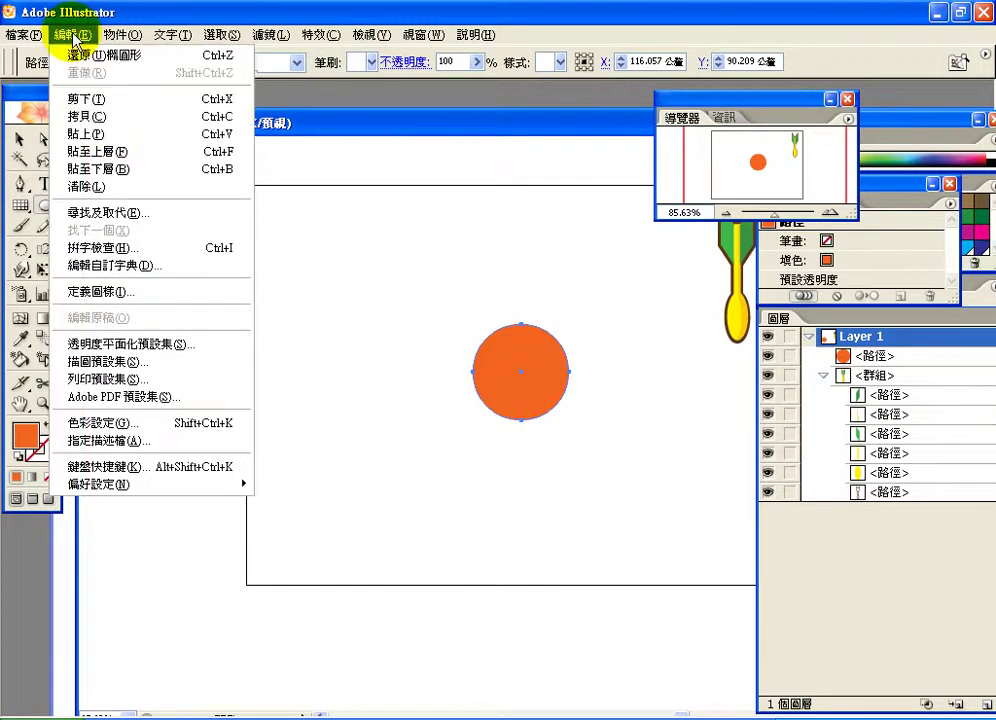
pyautogui.click(110, 151)
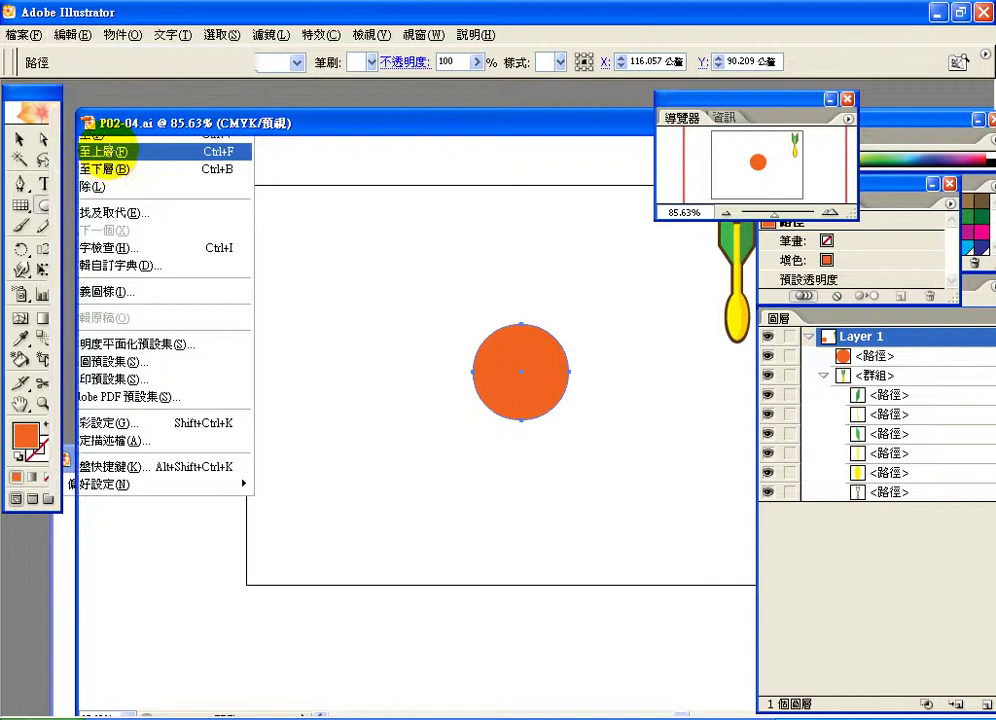
pyautogui.click(73, 37)
pyautogui.click(100, 56)
# Paste the copied circle directly behind the original, highlight its path under Layer 1 and switch to the Selection tool
pyautogui.click(73, 37)
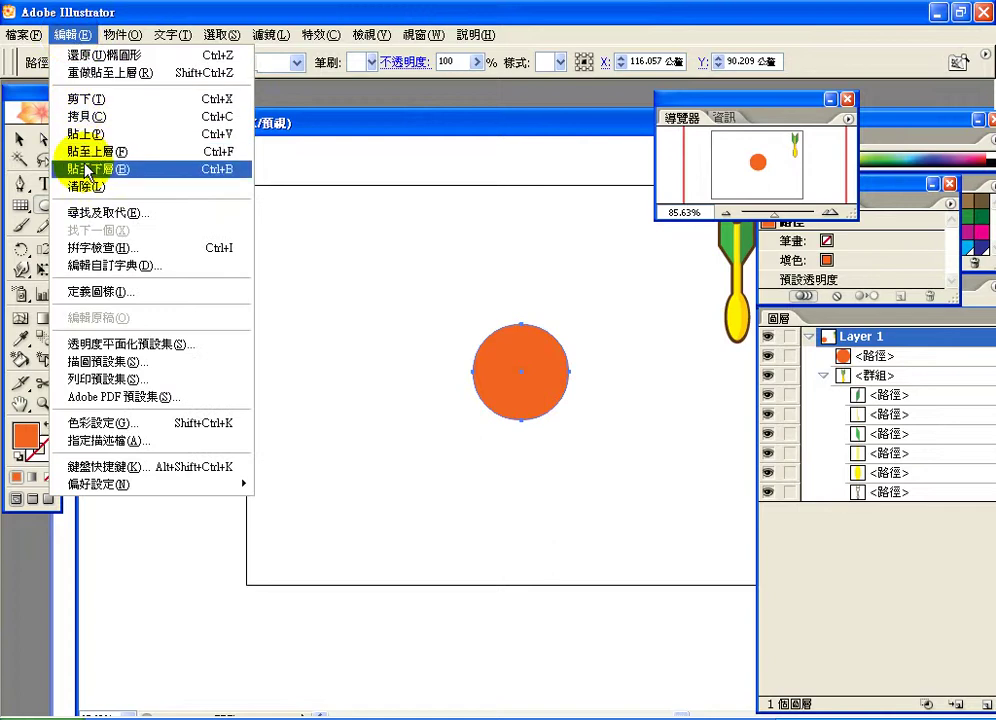
pyautogui.click(88, 171)
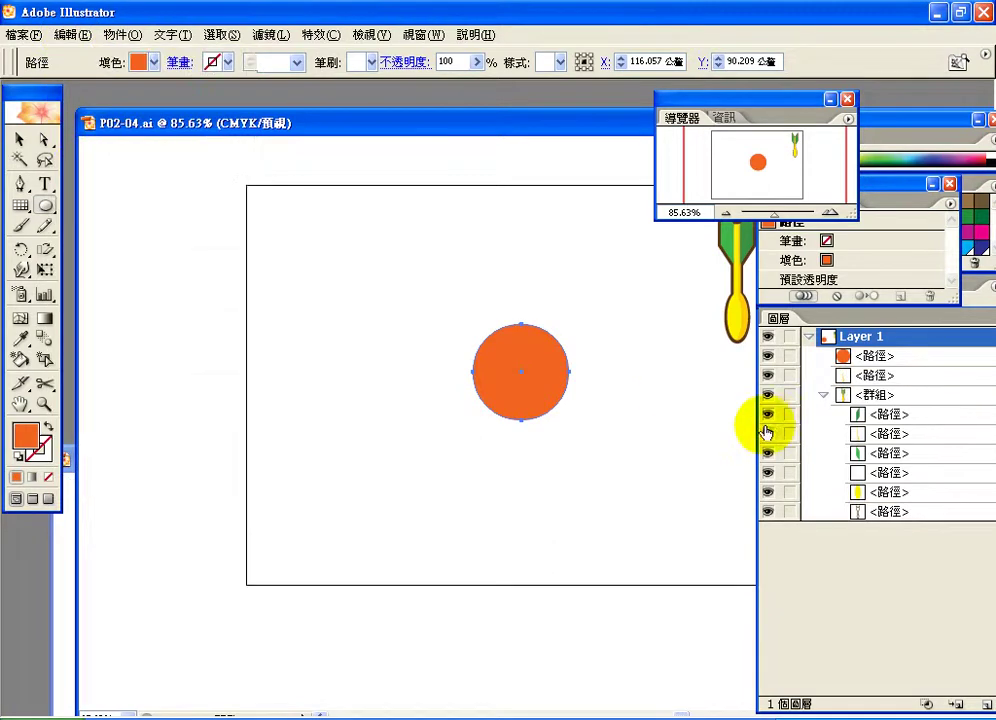
pyautogui.doubleClick(859, 377)
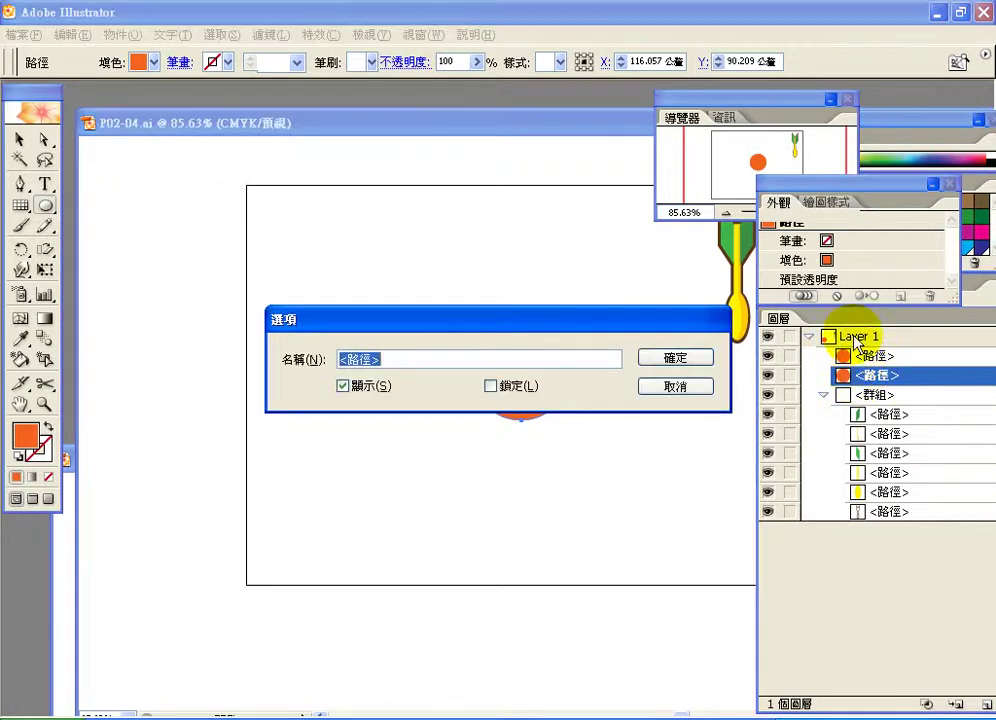
pyautogui.click(706, 392)
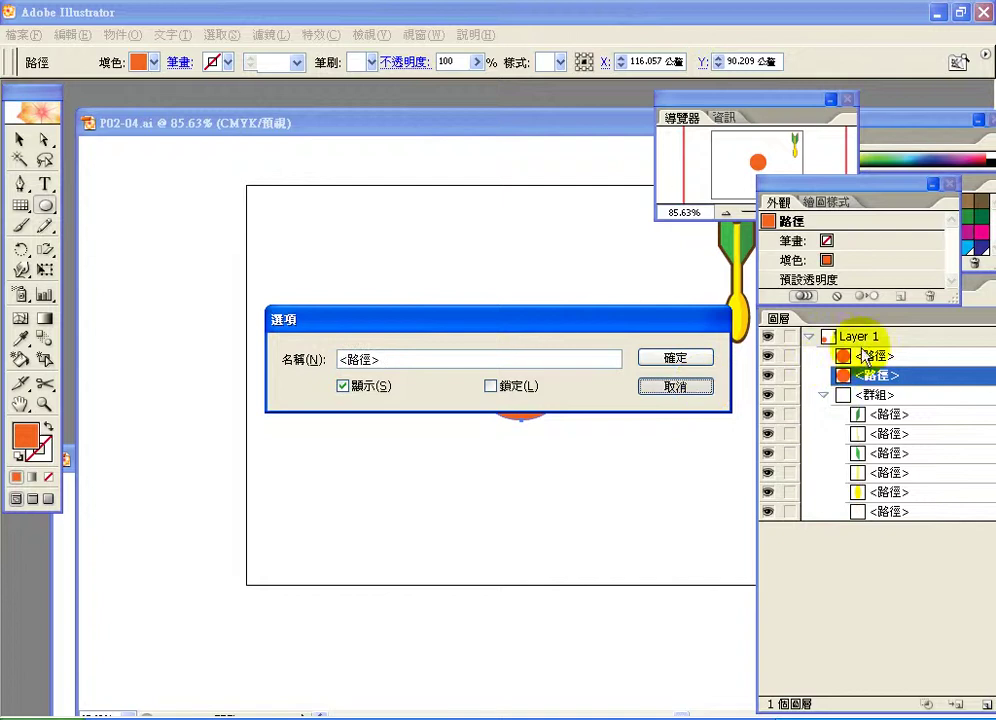
pyautogui.click(655, 390)
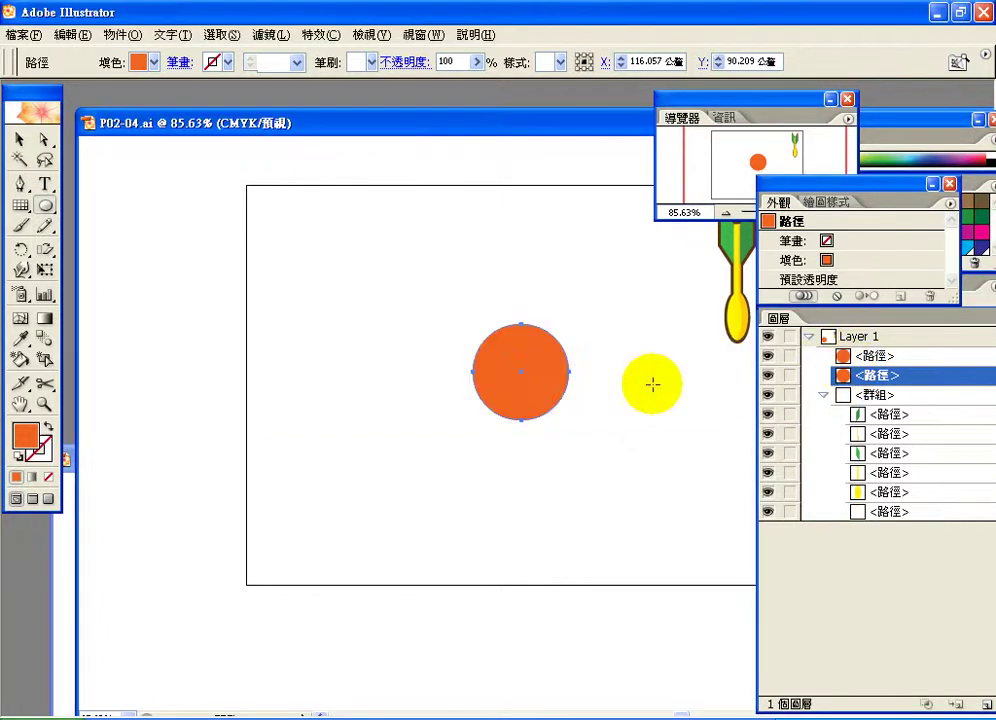
pyautogui.click(20, 140)
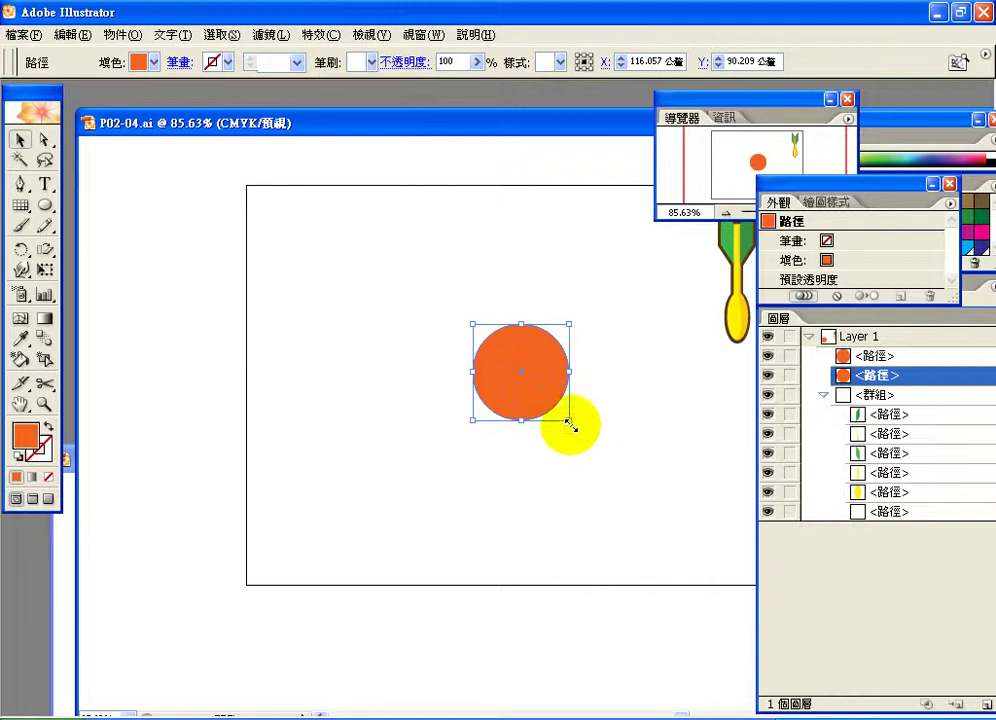
pyautogui.moveTo(569, 420); pyautogui.dragTo(606, 454)
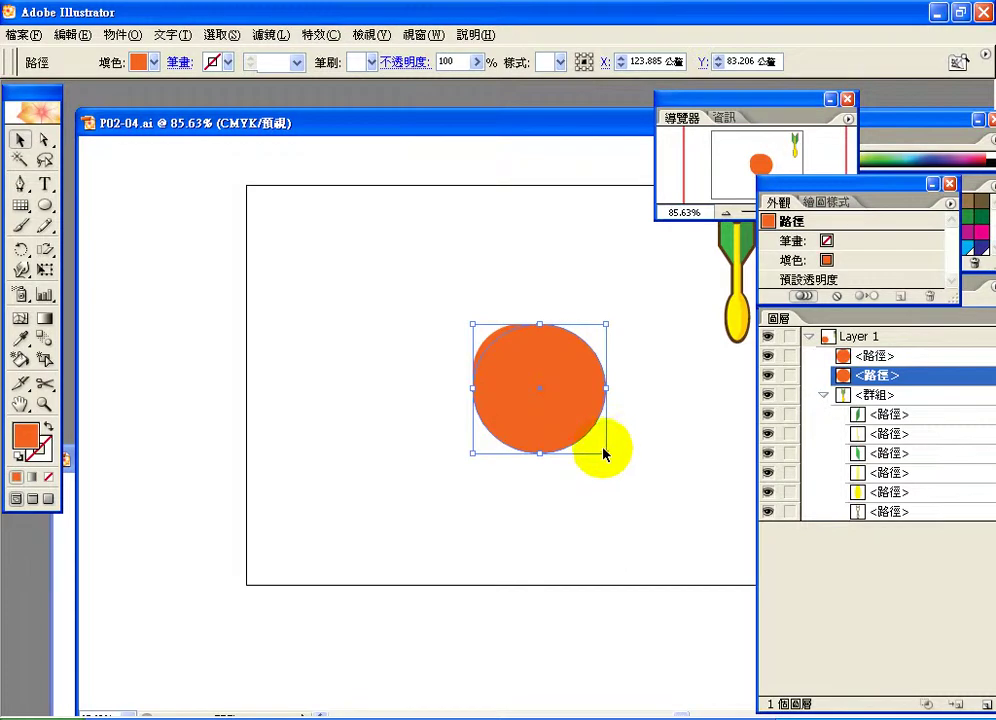
pyautogui.click(78, 35)
pyautogui.click(85, 55)
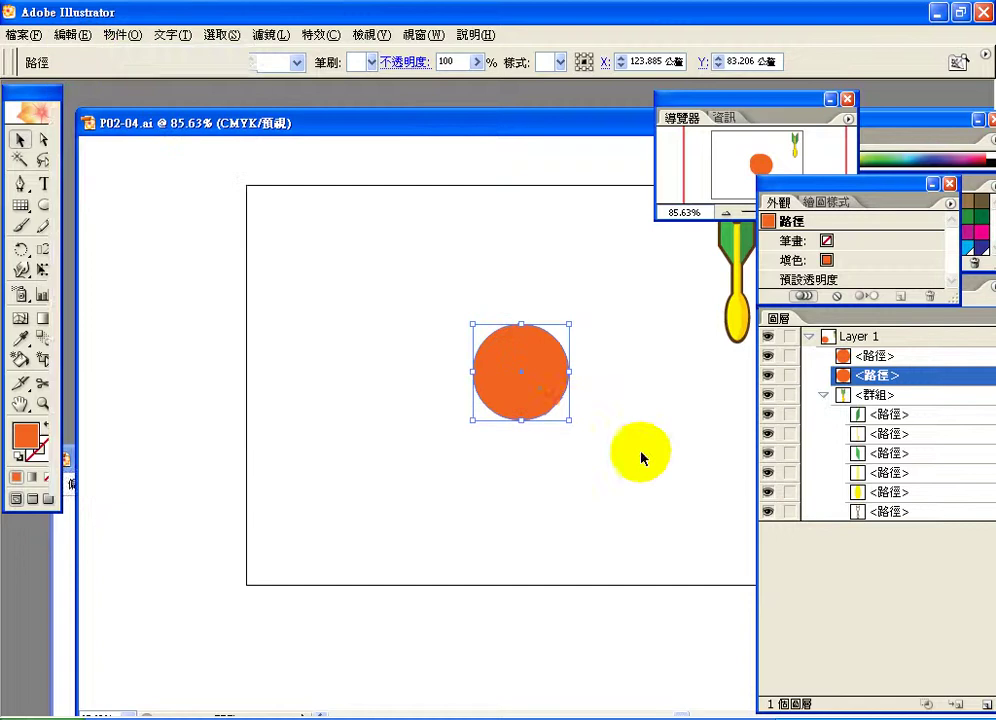
# Enlarge the rear circle proportionally about its centre so it forms a ring around the orange one, and fill it yellow-orange
pyautogui.moveTo(567, 418); pyautogui.dragTo(594, 444)
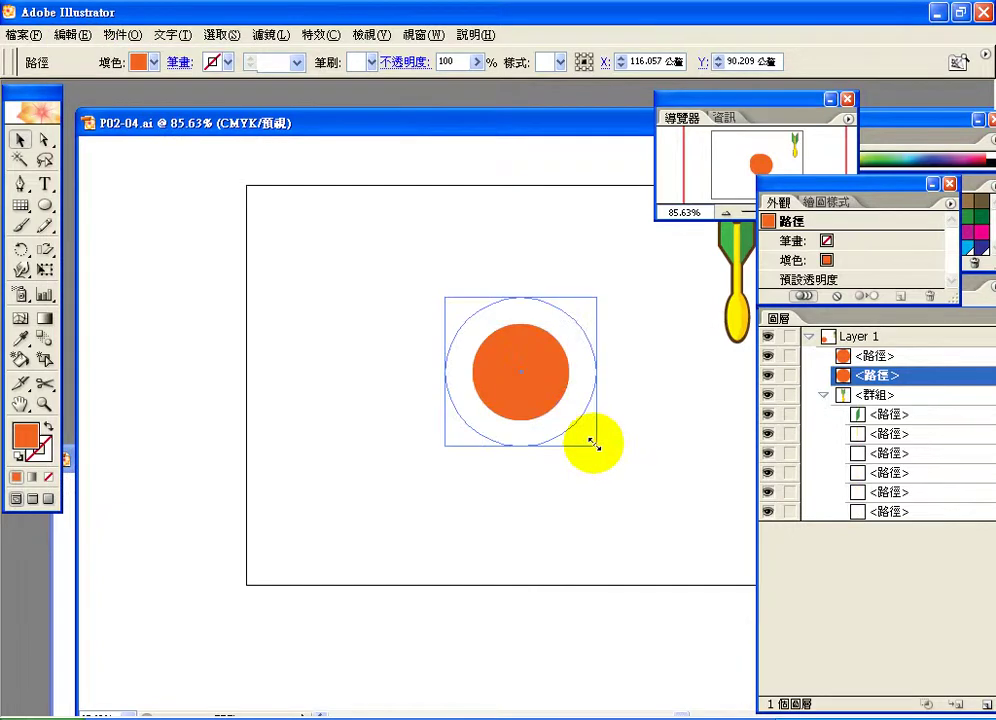
pyautogui.moveTo(594, 444); pyautogui.dragTo(586, 437)
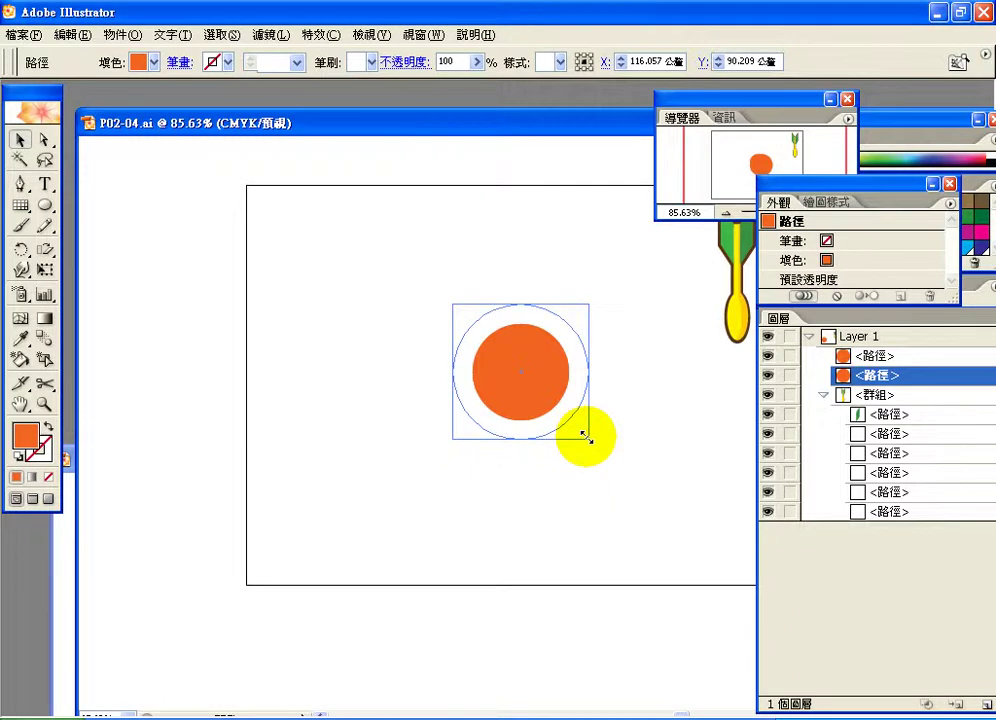
pyautogui.moveTo(586, 437)
pyautogui.mouseDown()
pyautogui.moveTo(591, 445)
pyautogui.moveTo(580, 431)
pyautogui.moveTo(587, 437)
pyautogui.mouseUp()
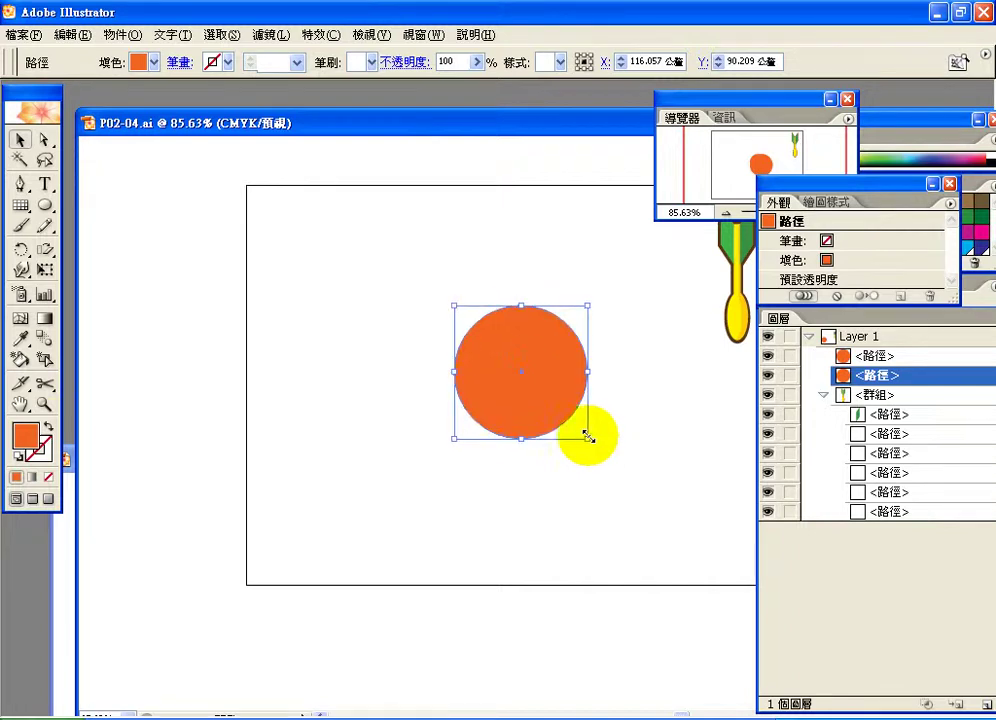
pyautogui.click(152, 62)
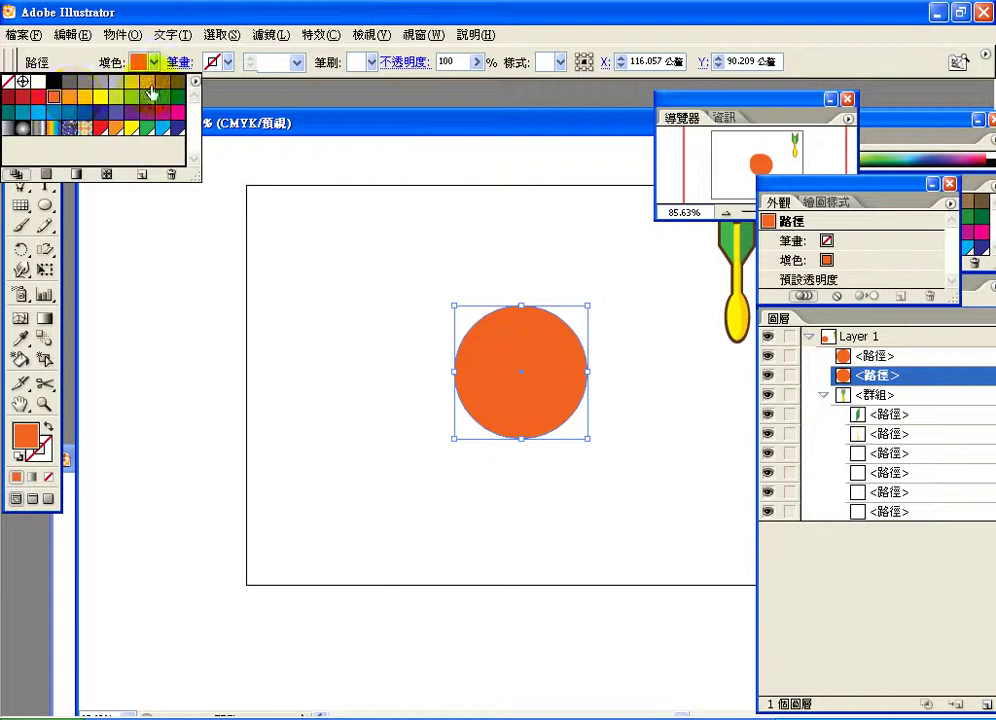
pyautogui.click(84, 99)
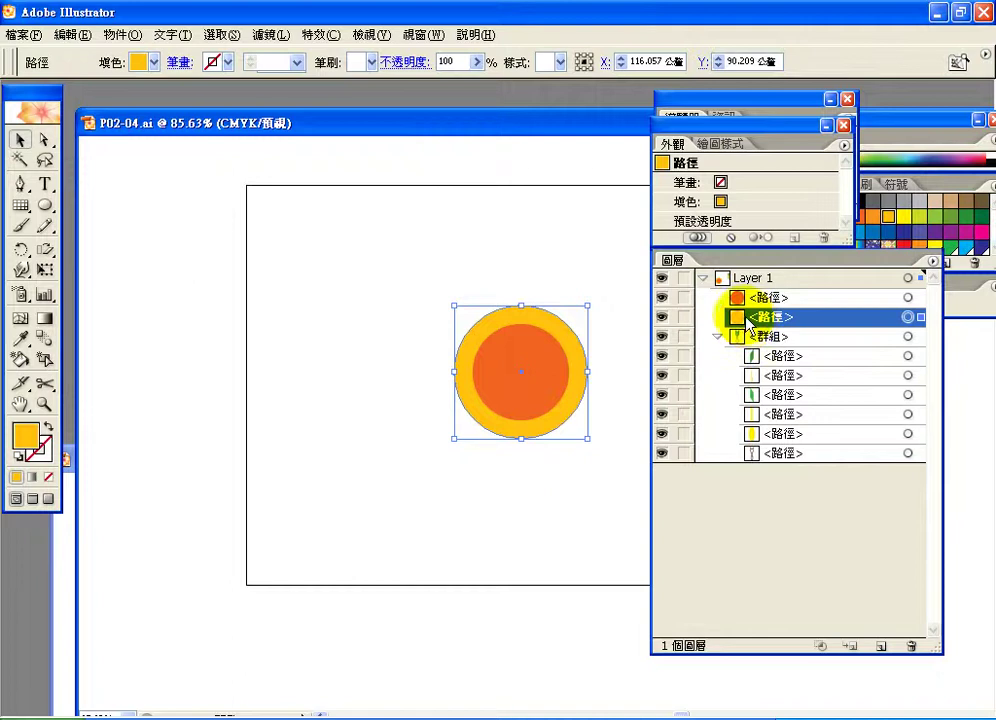
# Duplicate the yellow-orange circle's path within Layer 1 and target the lower copy
pyautogui.moveTo(741, 318); pyautogui.dragTo(882, 652)
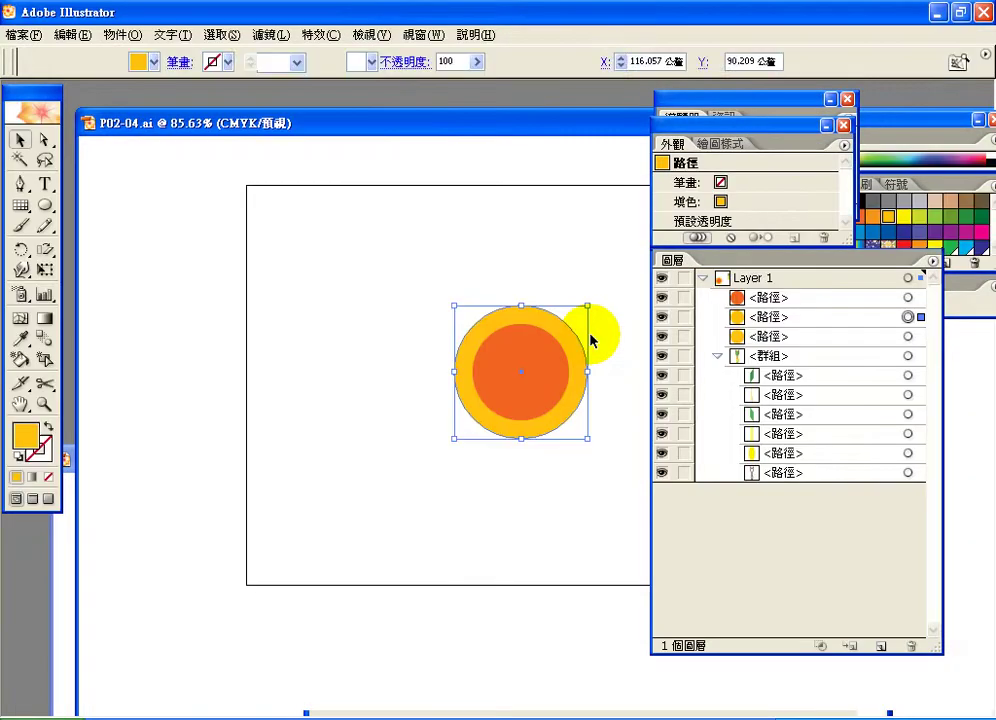
pyautogui.click(753, 338)
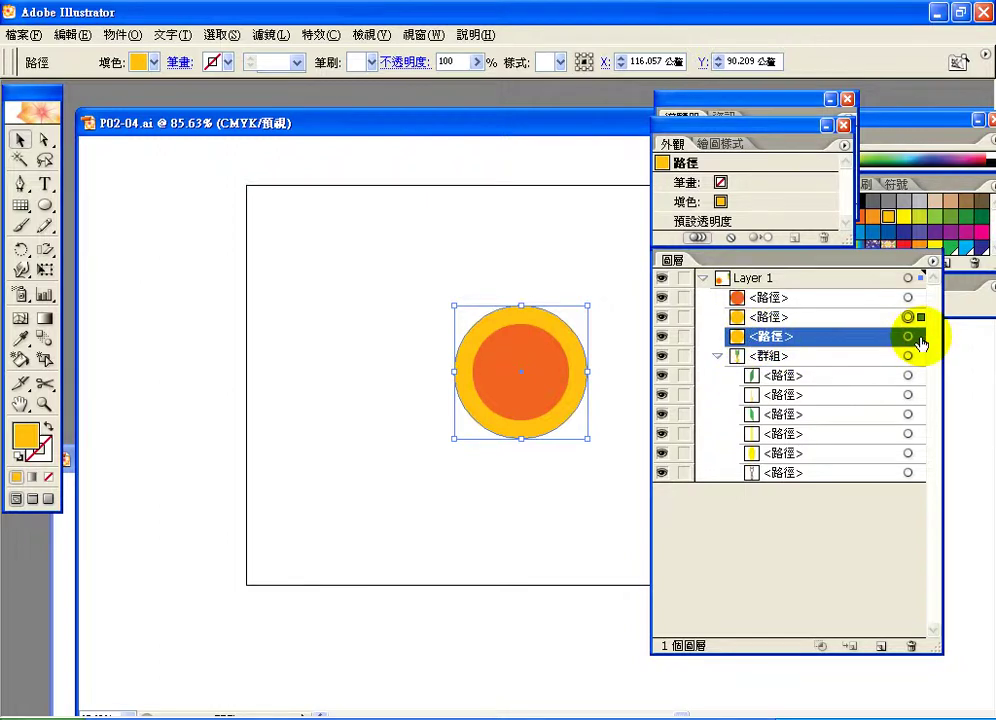
pyautogui.click(910, 337)
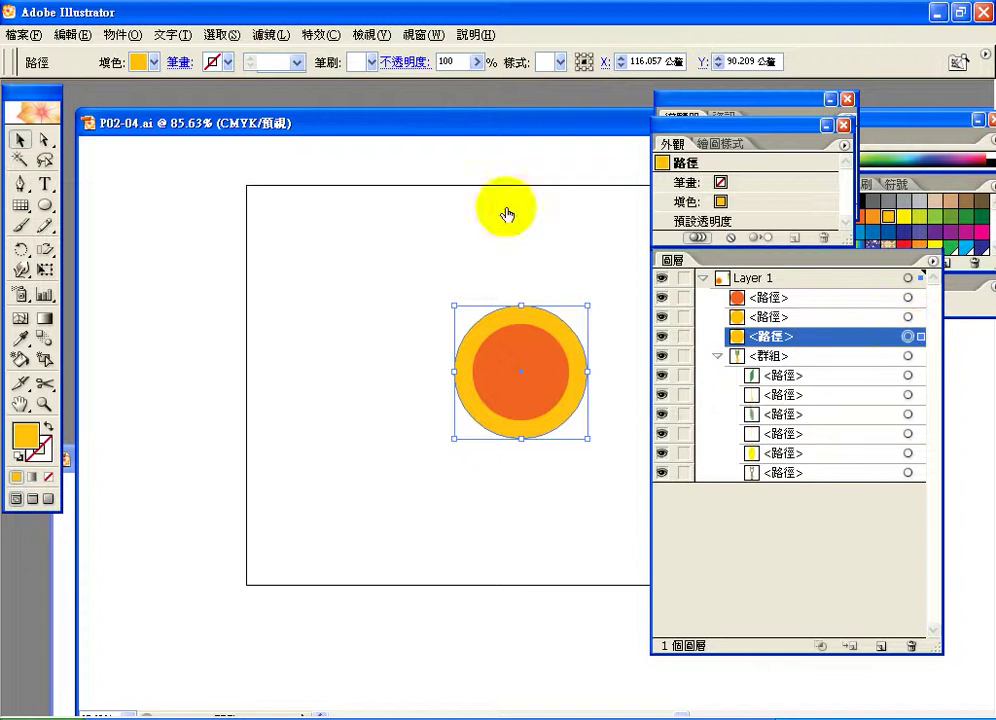
# Fill the lower copy yellow-green and enlarge it proportionally about its centre to form a third ring
pyautogui.click(152, 64)
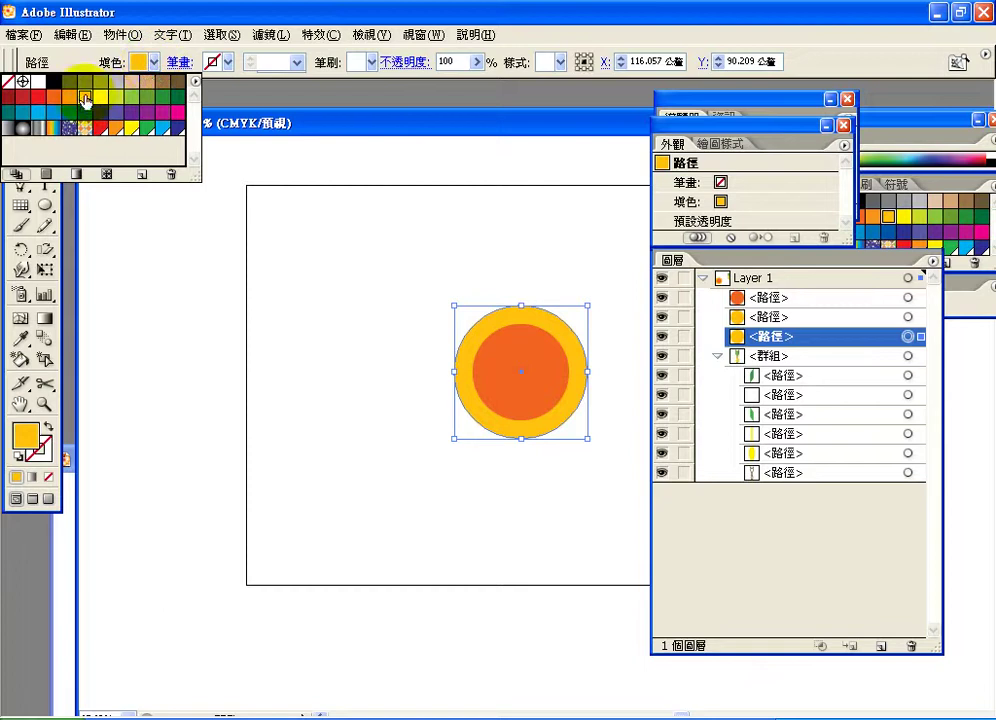
pyautogui.click(115, 98)
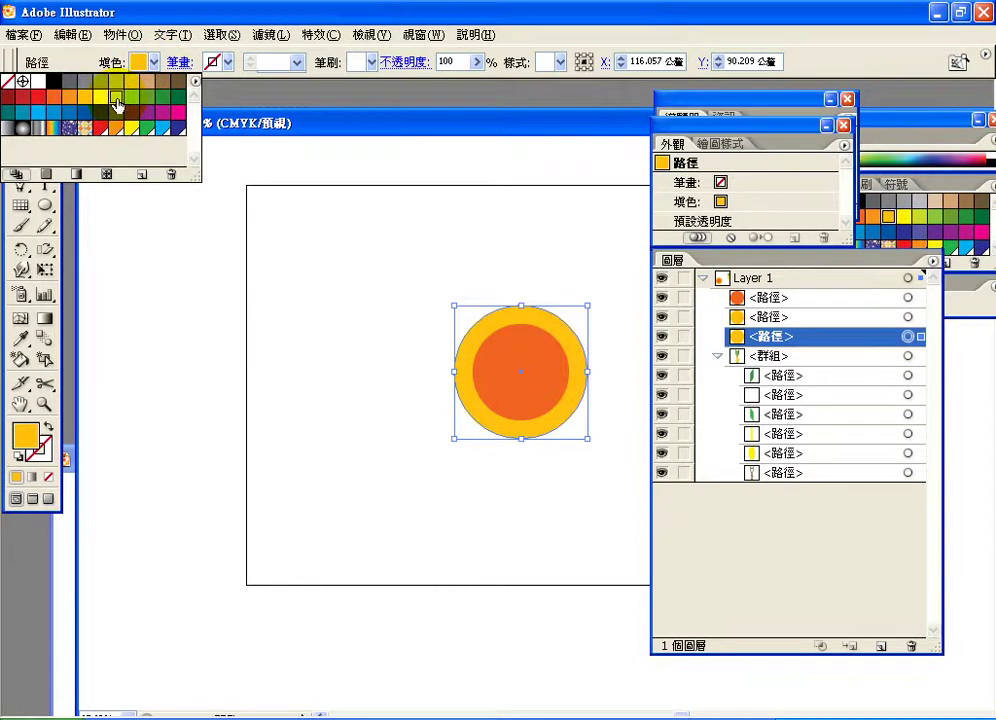
pyautogui.click(587, 440)
pyautogui.hotkey('ctrl', 'shift', 'b')
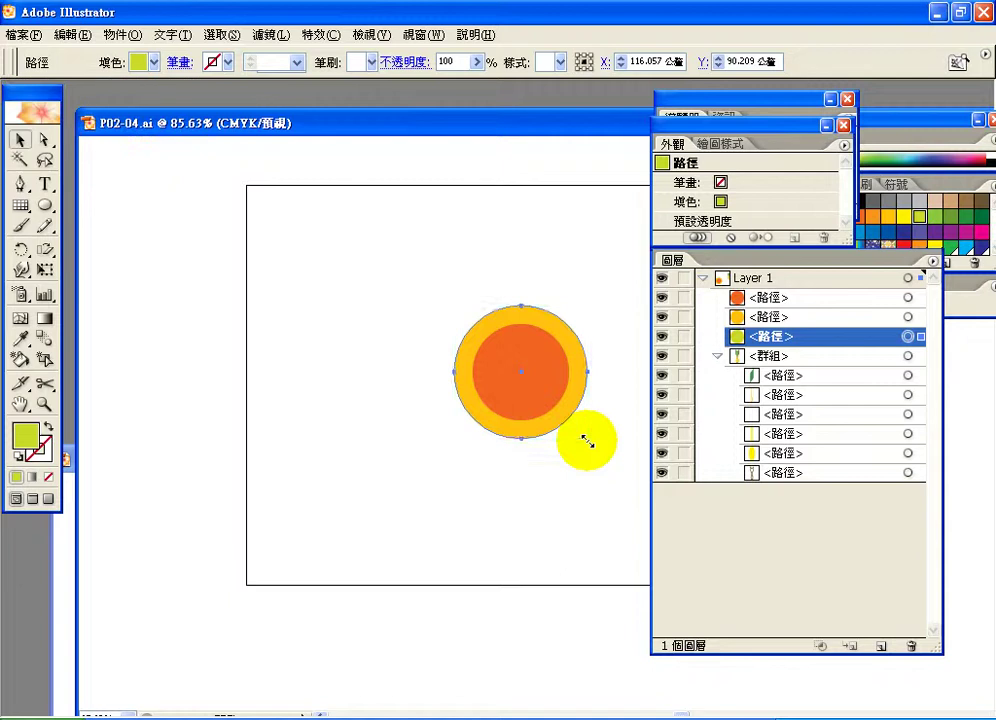
pyautogui.moveTo(587, 440); pyautogui.dragTo(607, 458)
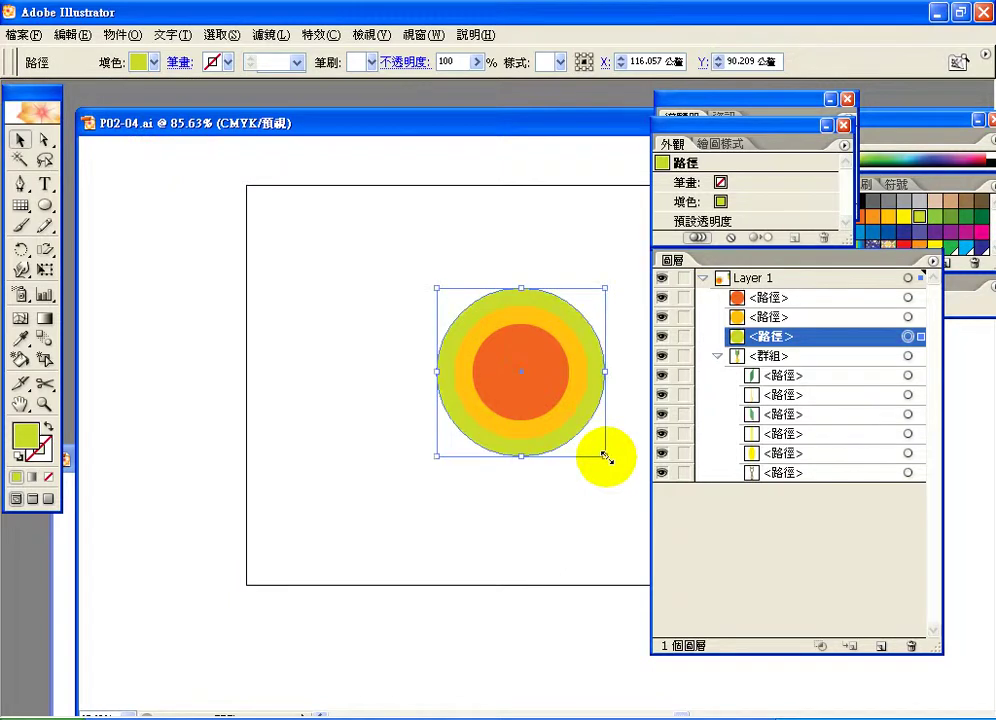
# Duplicate the yellow-green circle's path within Layer 1 and target the lower copy
pyautogui.moveTo(840, 490); pyautogui.dragTo(882, 648)
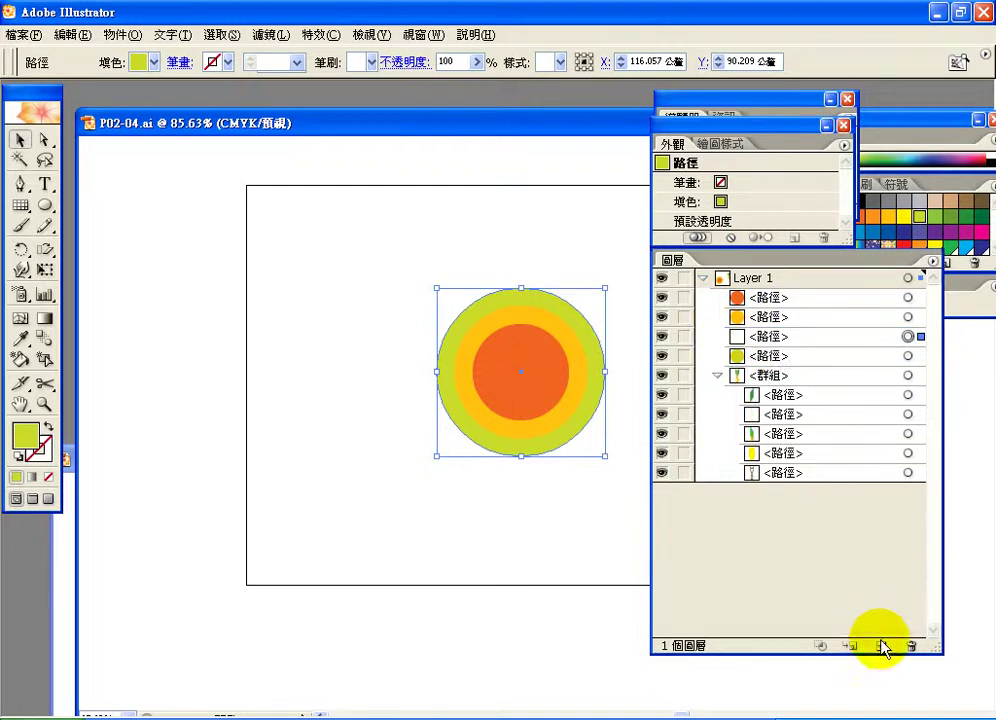
pyautogui.click(800, 345)
pyautogui.moveTo(800, 355); pyautogui.dragTo(806, 364)
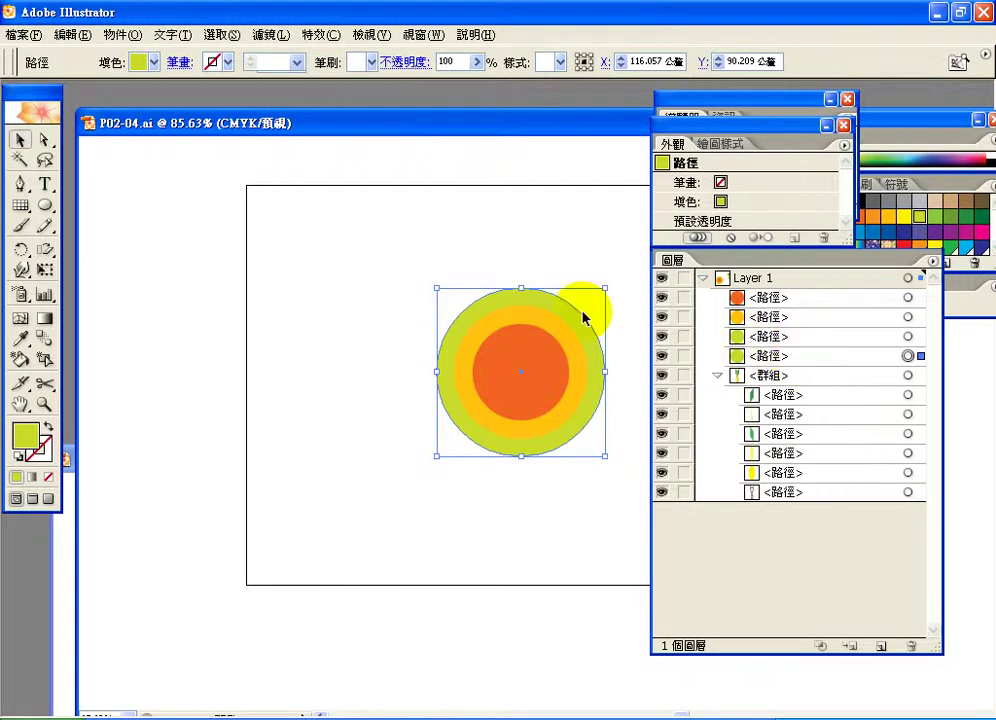
# Fill the lower copy dark green and enlarge it proportionally about its centre to form the outermost ring
pyautogui.click(145, 63)
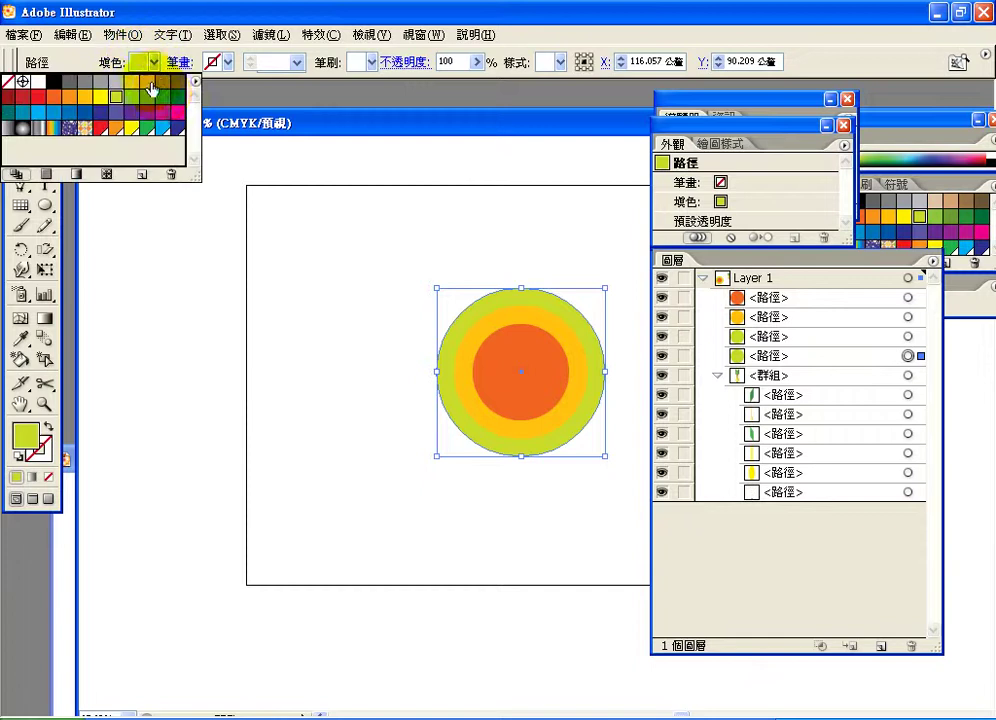
pyautogui.press('Right')
pyautogui.press('Return')
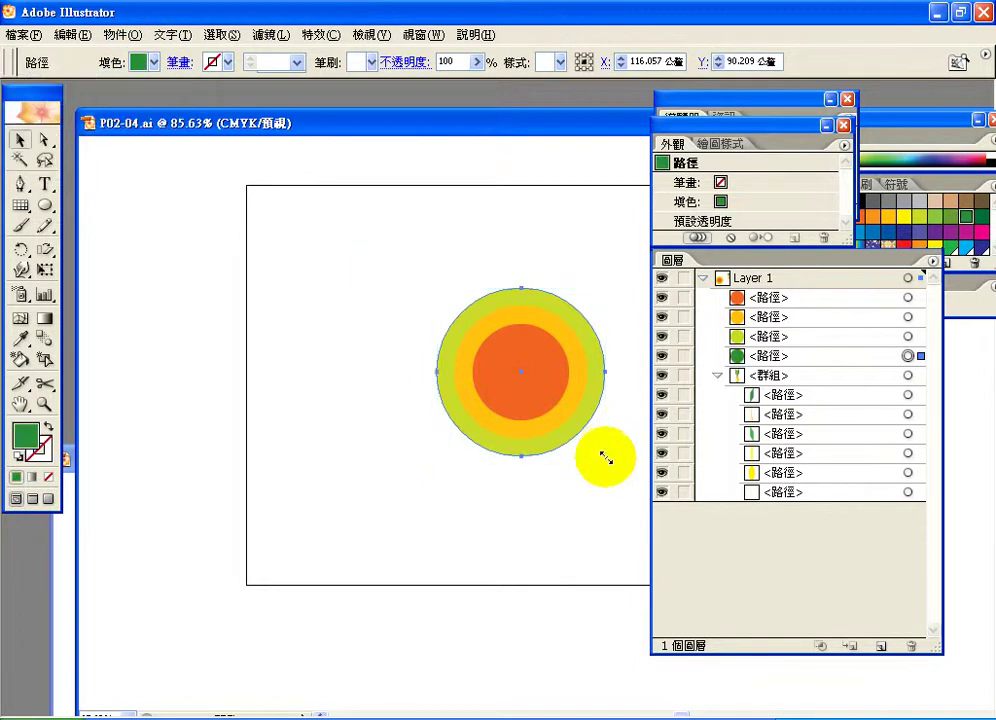
pyautogui.moveTo(605, 457); pyautogui.dragTo(625, 475)
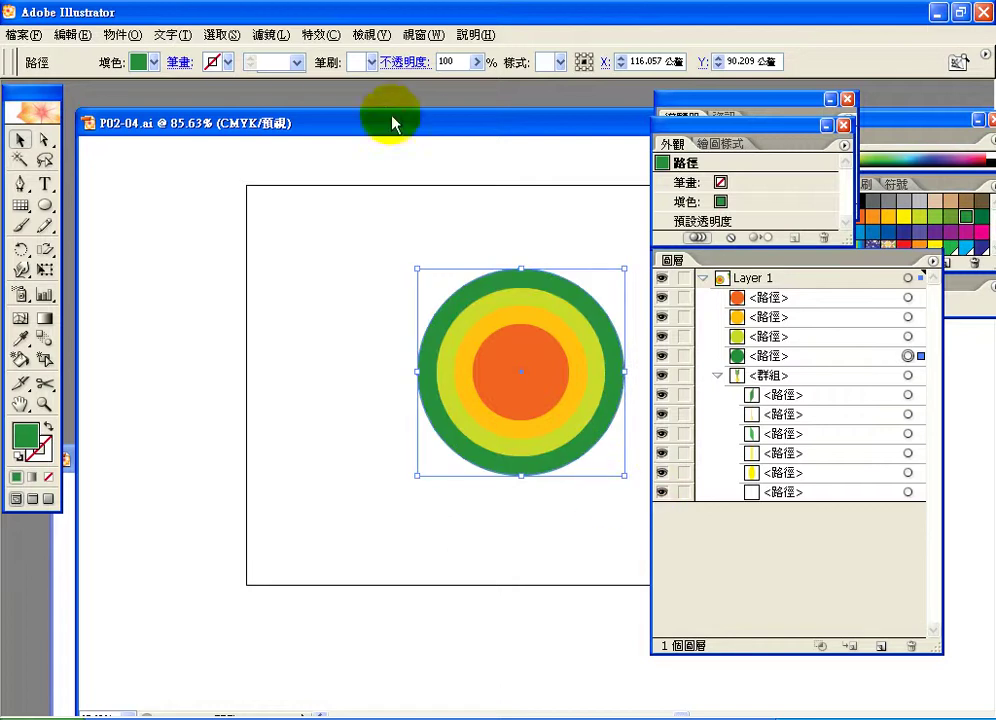
# Move the P02-04.ai window aside to compare with the finished dartboard and layers in F02-04.ai, and bring P02-04.ai back
pyautogui.moveTo(395, 123); pyautogui.dragTo(647, 181)
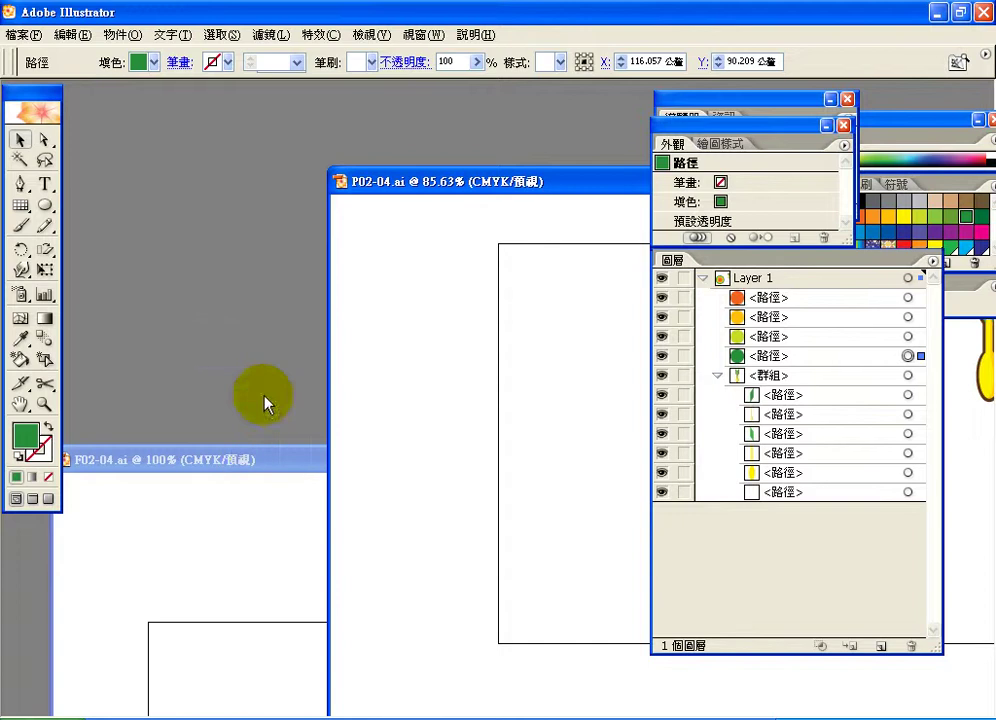
pyautogui.moveTo(265, 459); pyautogui.dragTo(256, 160)
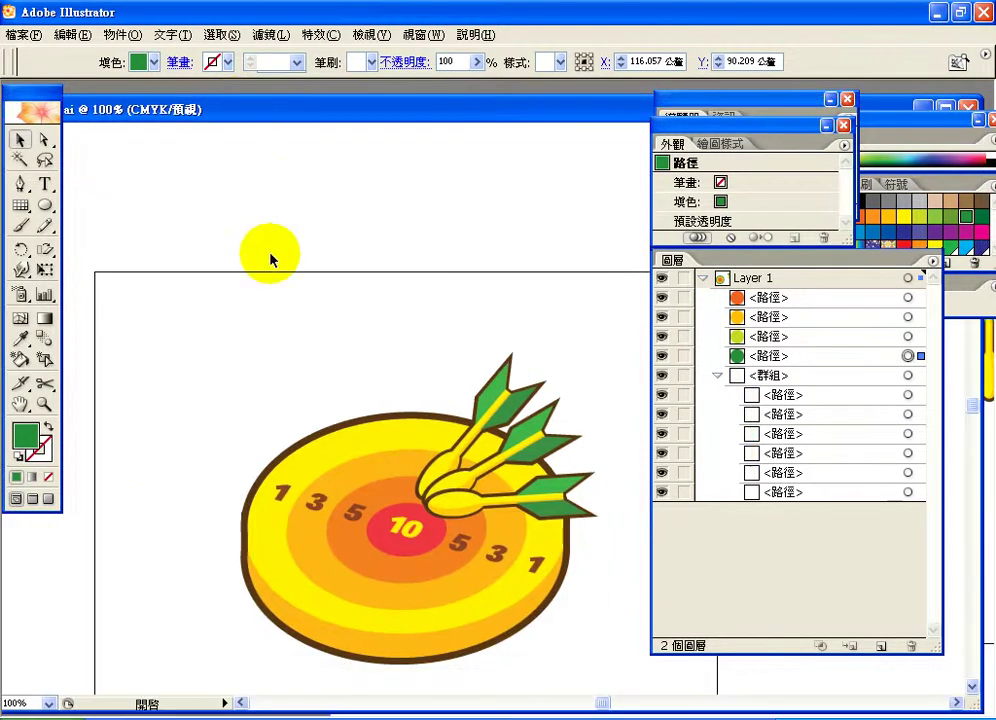
pyautogui.click(270, 258)
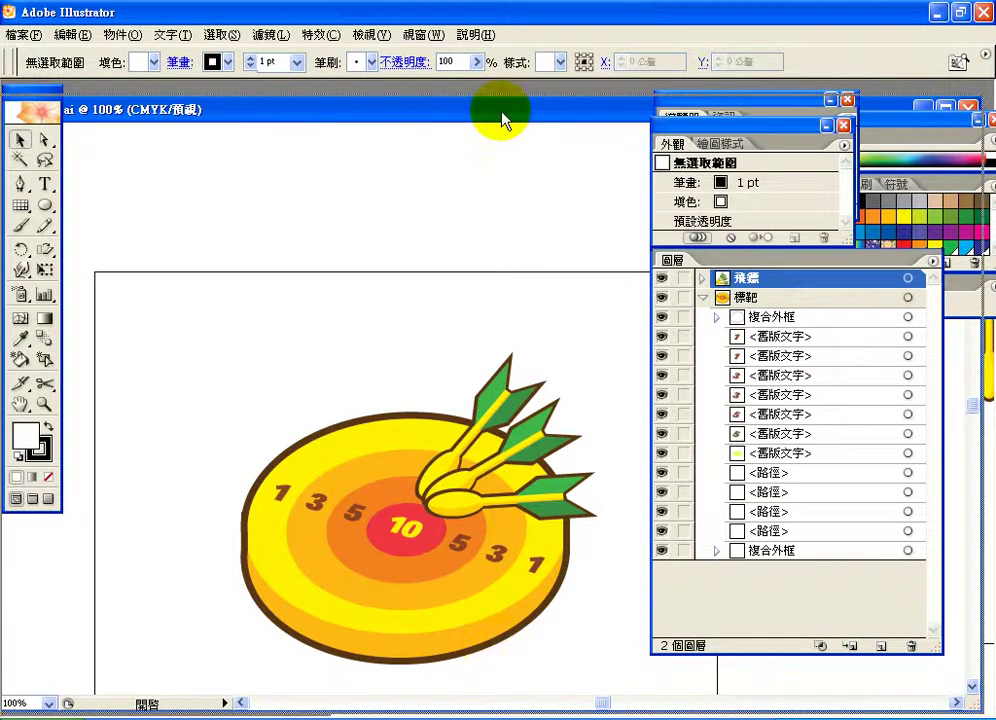
pyautogui.moveTo(502, 120); pyautogui.dragTo(445, 391)
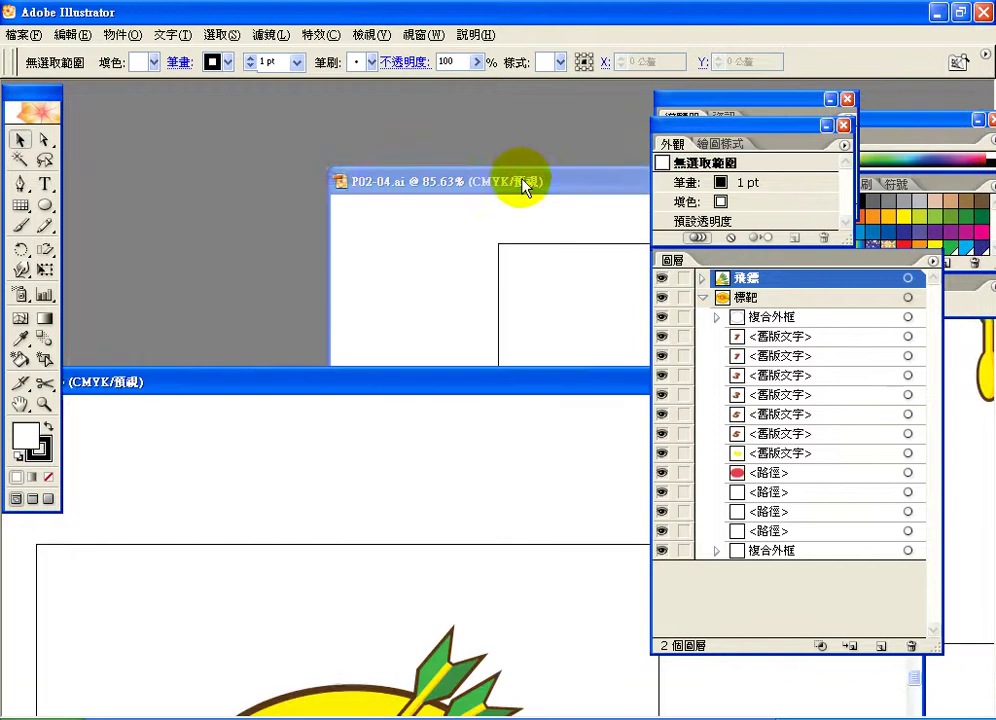
pyautogui.moveTo(522, 186); pyautogui.dragTo(336, 110)
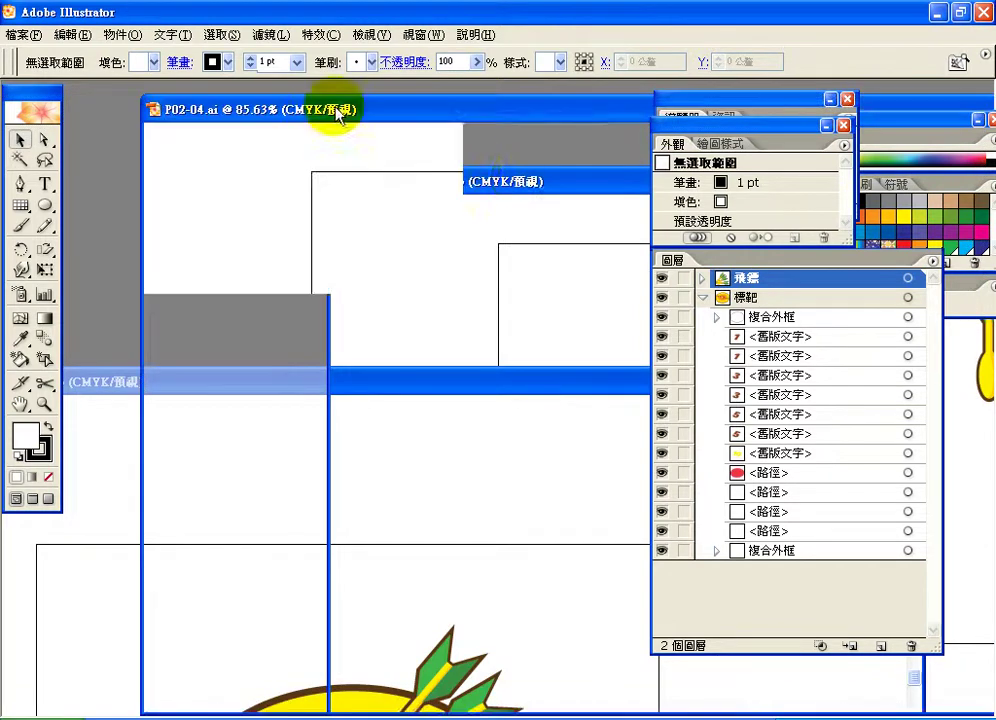
# Bring P02-04.ai forward, select all four concentric circles and shear them horizontally about their centre into slanted ellipses
pyautogui.click(530, 112)
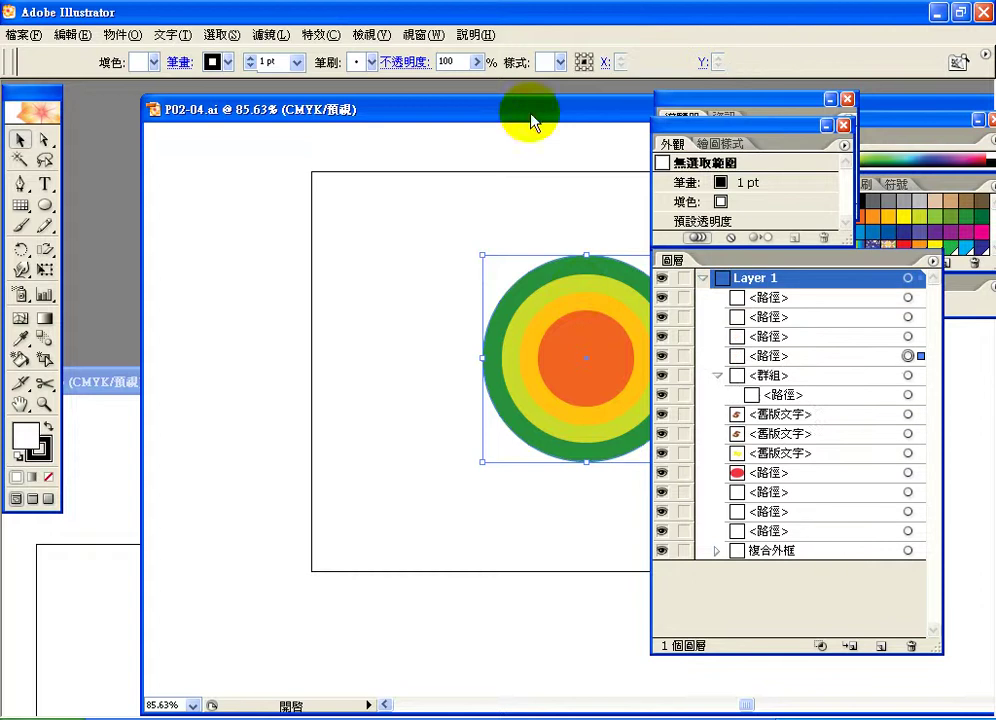
pyautogui.moveTo(530, 120); pyautogui.dragTo(460, 116)
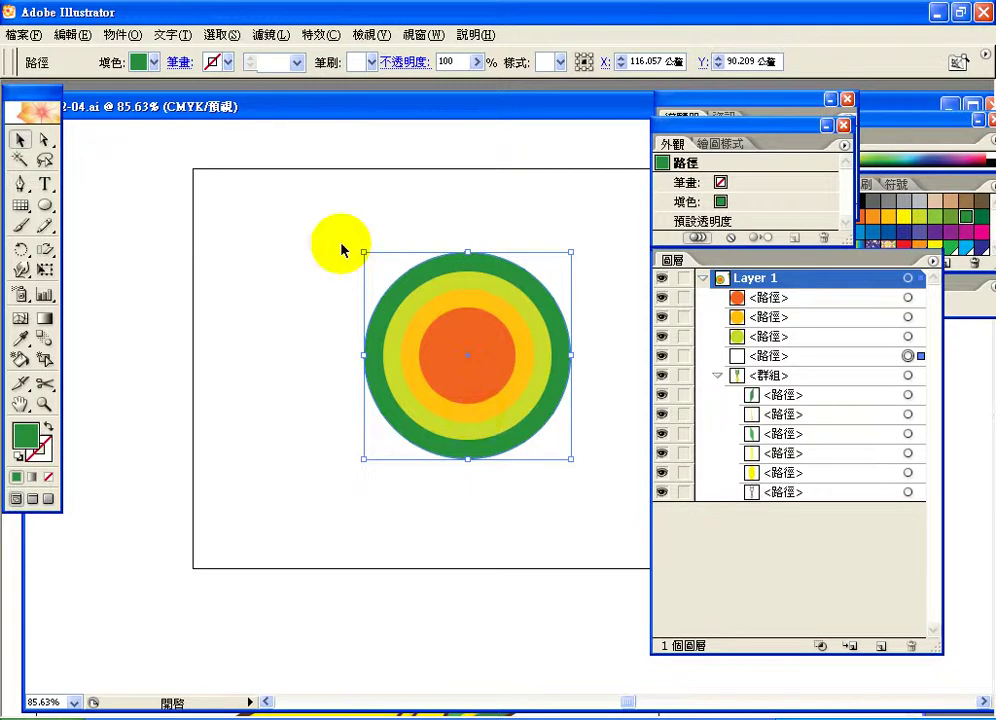
pyautogui.moveTo(297, 207); pyautogui.dragTo(640, 512)
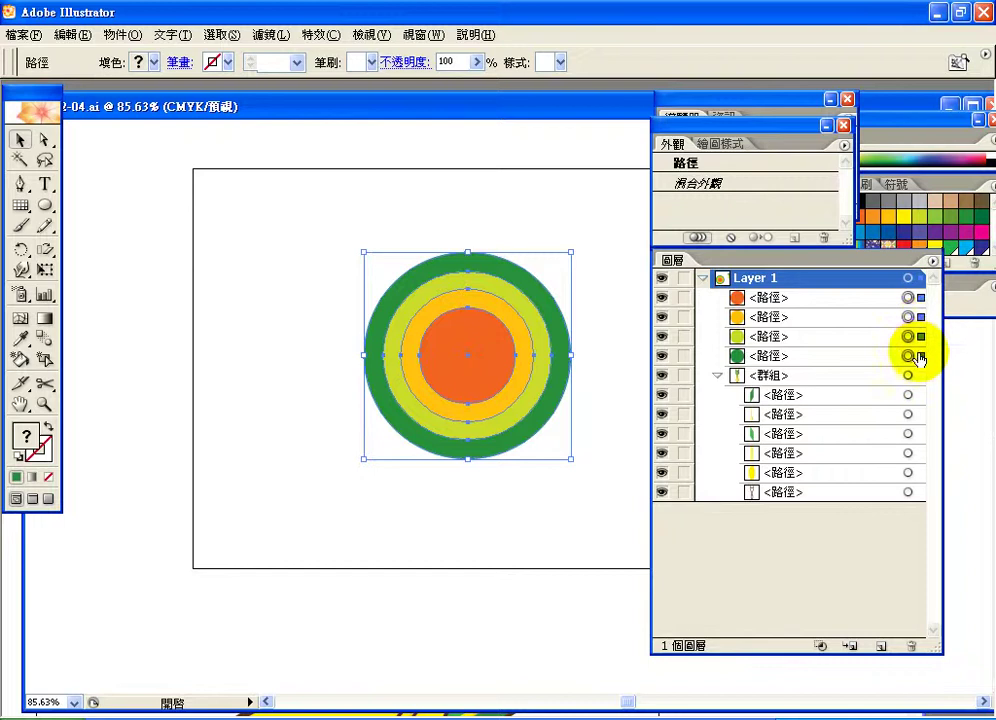
pyautogui.click(256, 196)
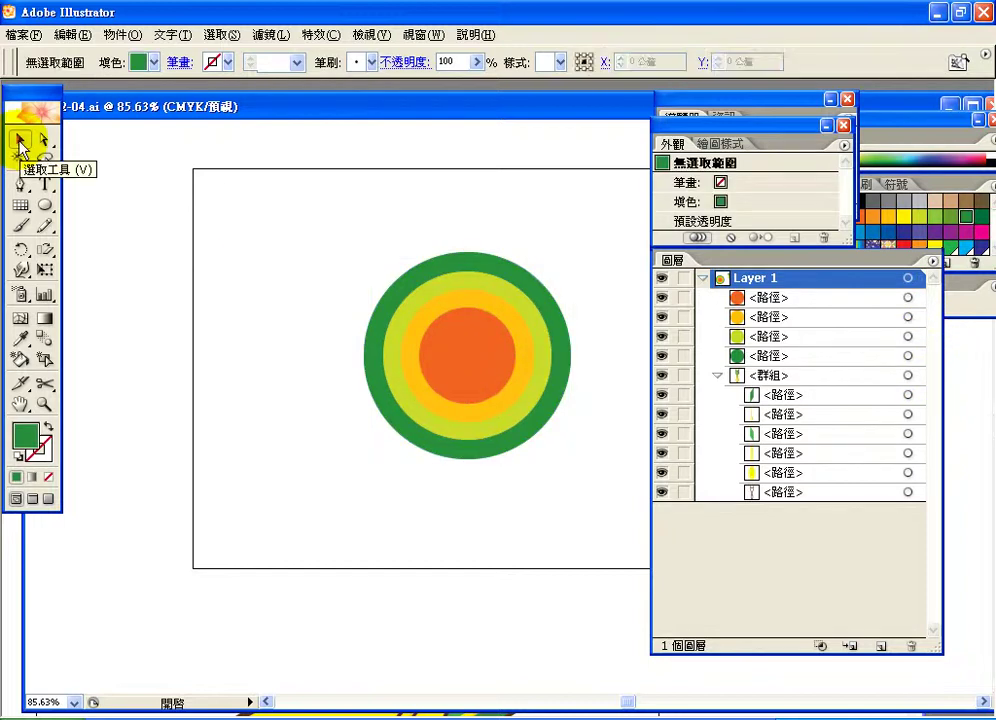
pyautogui.moveTo(289, 194); pyautogui.dragTo(614, 490)
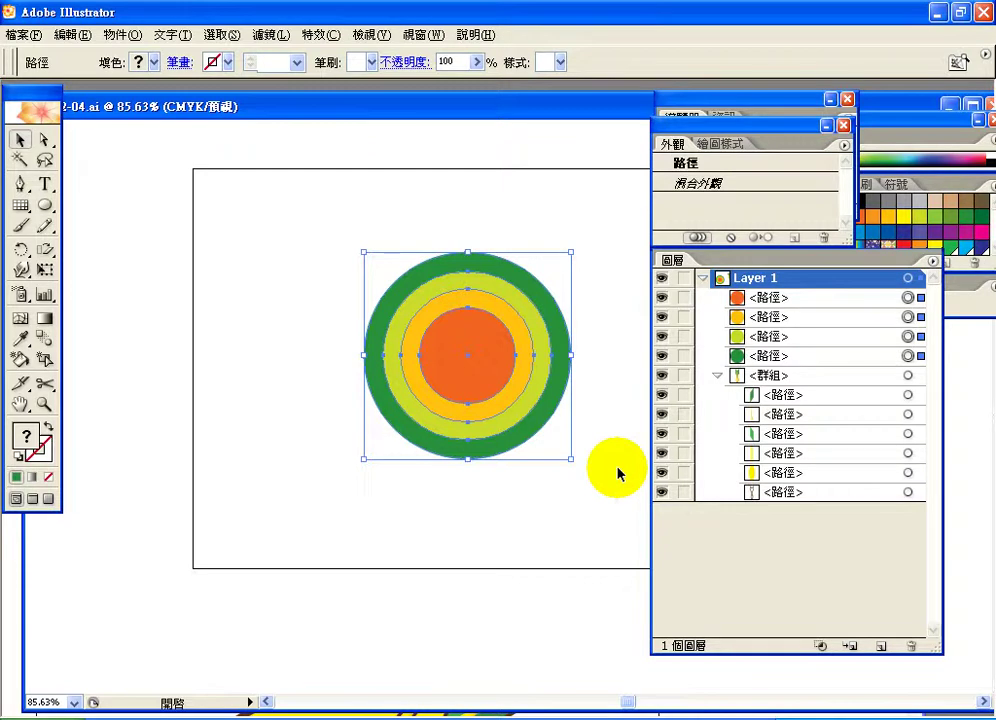
pyautogui.click(44, 251)
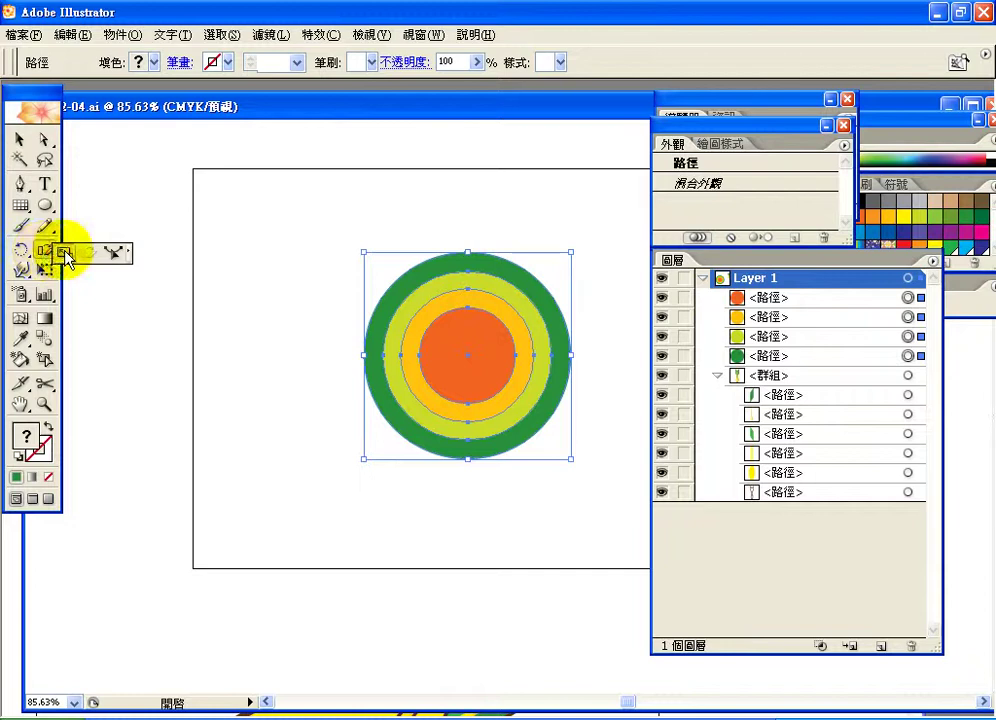
pyautogui.click(63, 251)
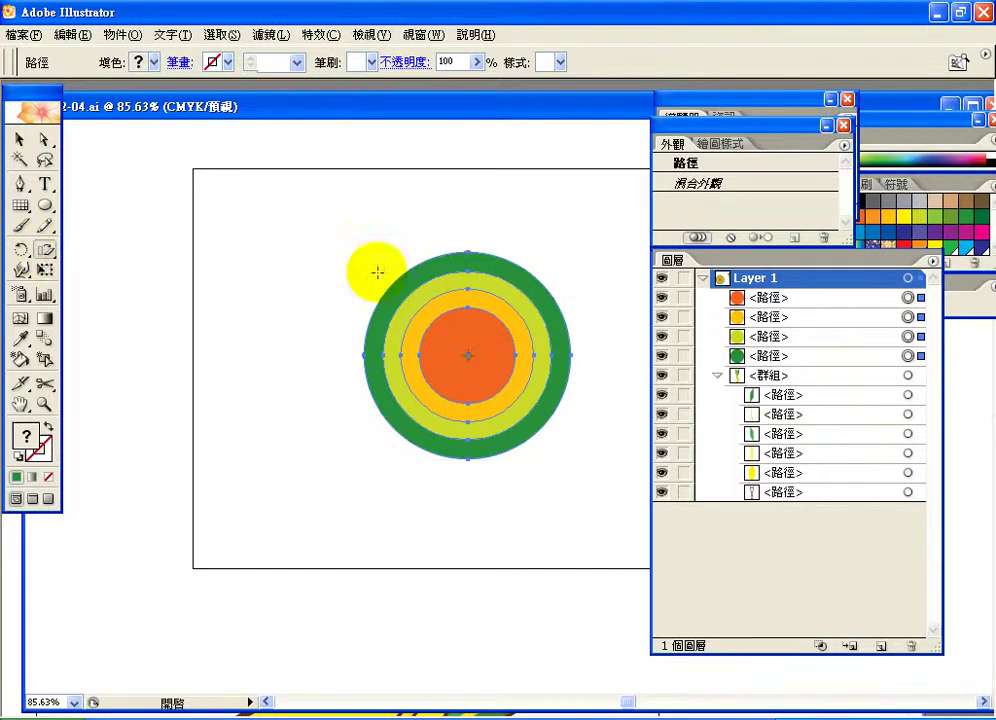
pyautogui.moveTo(477, 258); pyautogui.dragTo(510, 256)
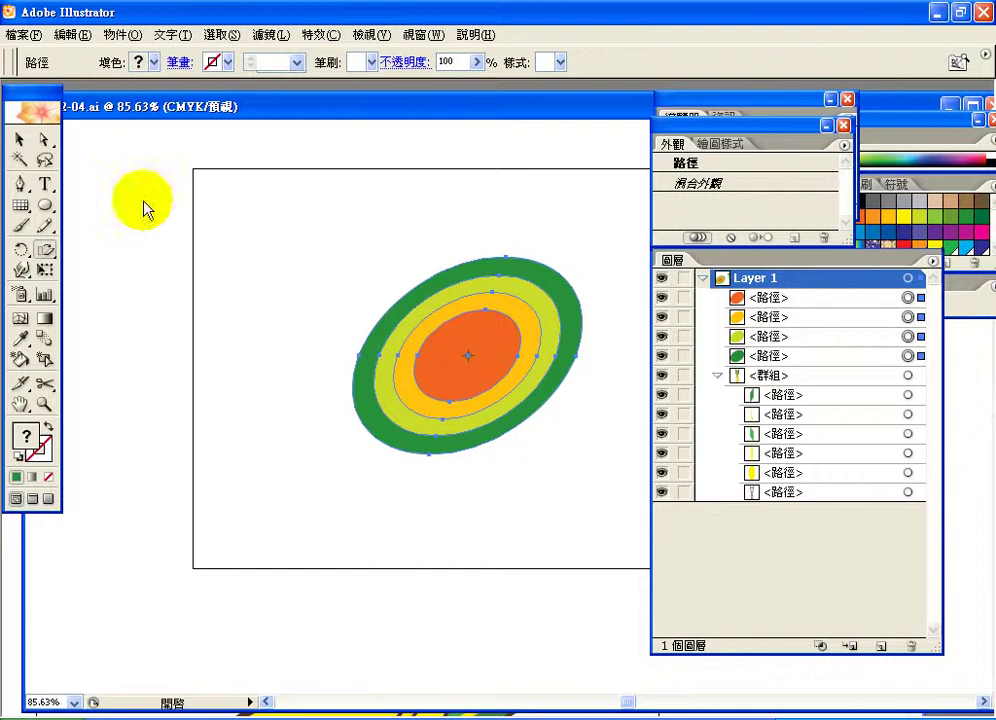
pyautogui.click(20, 142)
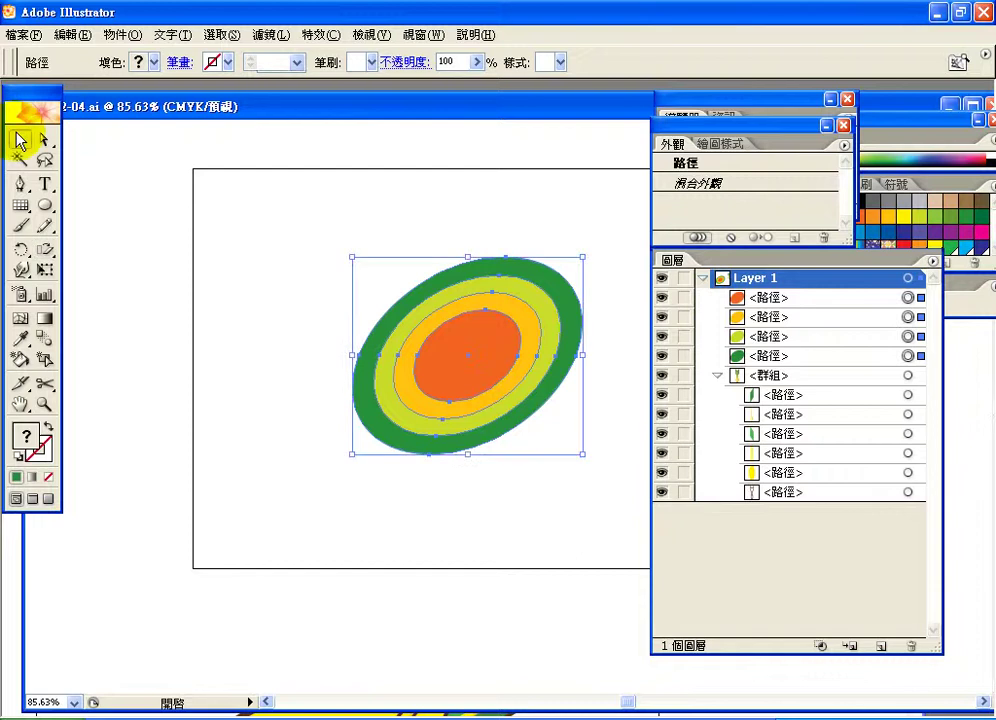
# Duplicate the outermost green ellipse's path within Layer 1 and target the lower copy
pyautogui.click(567, 533)
pyautogui.click(530, 423)
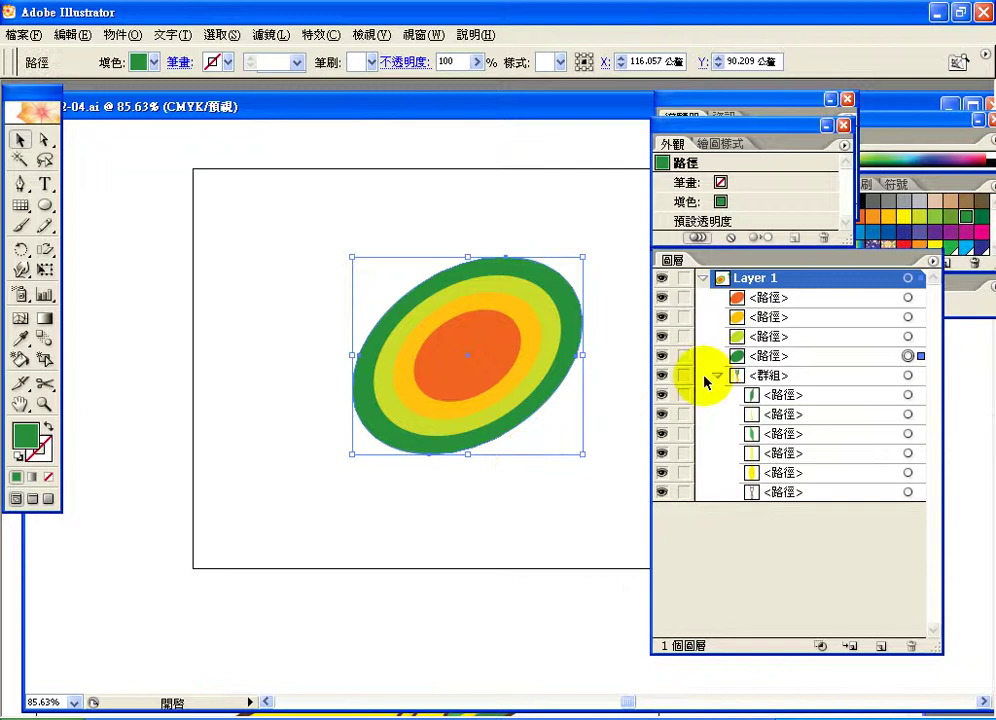
pyautogui.click(752, 356)
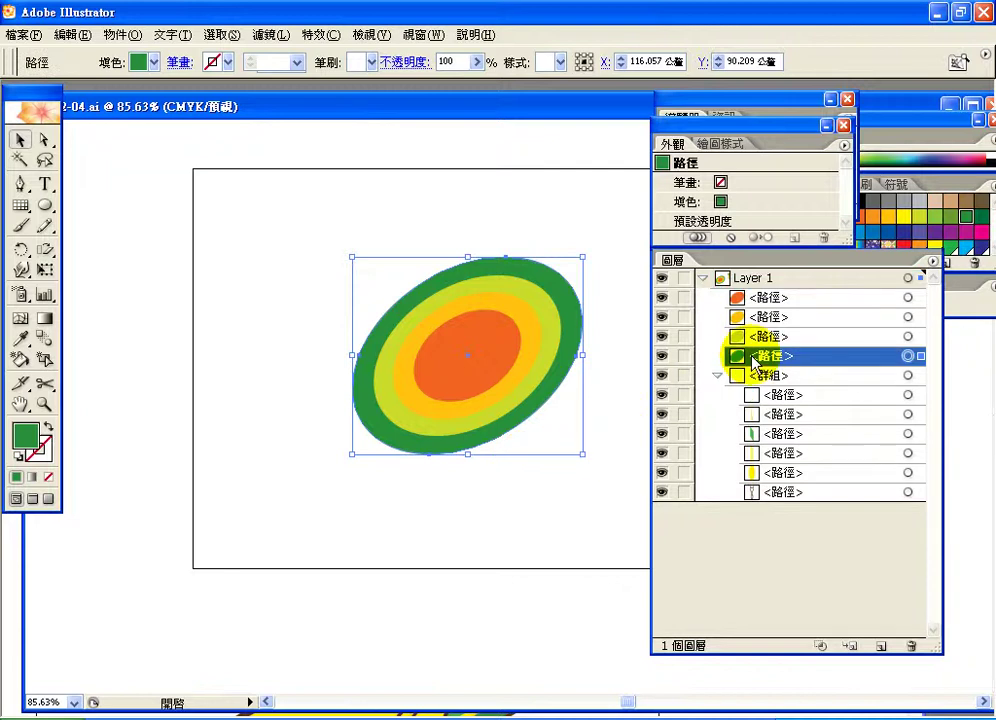
pyautogui.moveTo(752, 358); pyautogui.dragTo(882, 648)
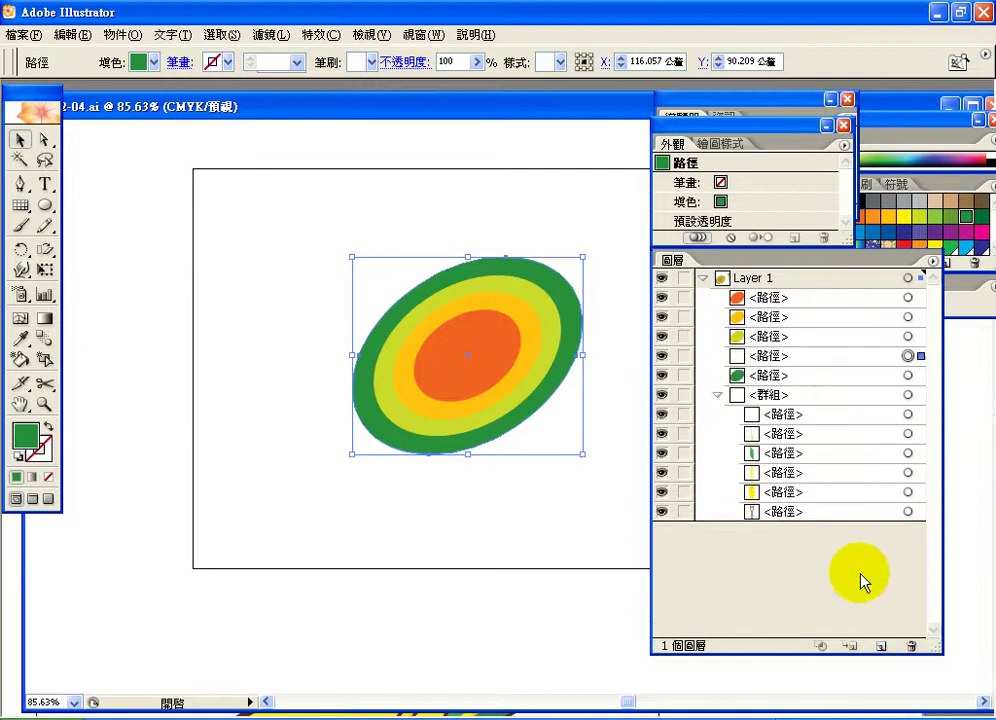
pyautogui.click(800, 360)
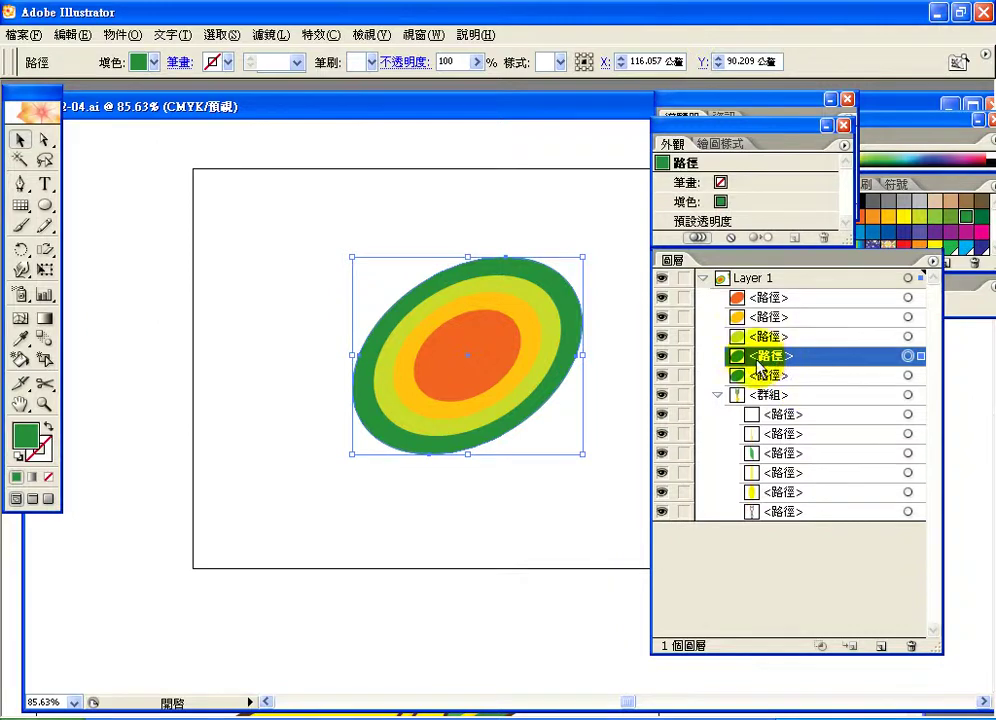
pyautogui.moveTo(740, 362); pyautogui.dragTo(724, 386)
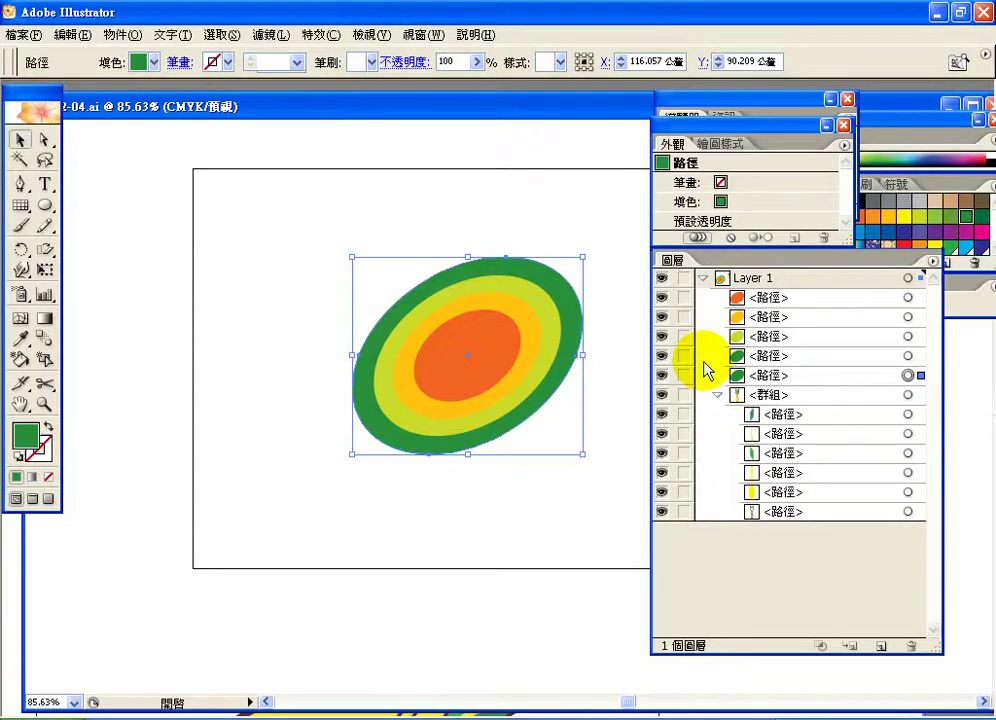
# Nudge the lower copy down to about Y 87.4 mm and fill it with the Emerald swatch
pyautogui.press('Down')
pyautogui.press('Down')
pyautogui.press('Down')
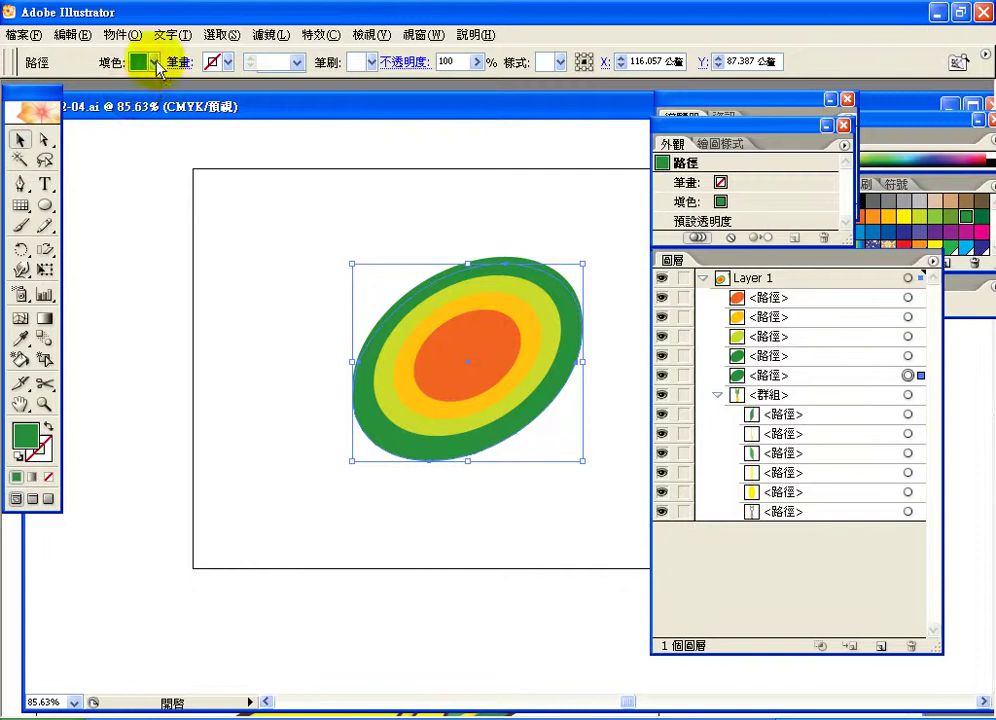
pyautogui.click(154, 62)
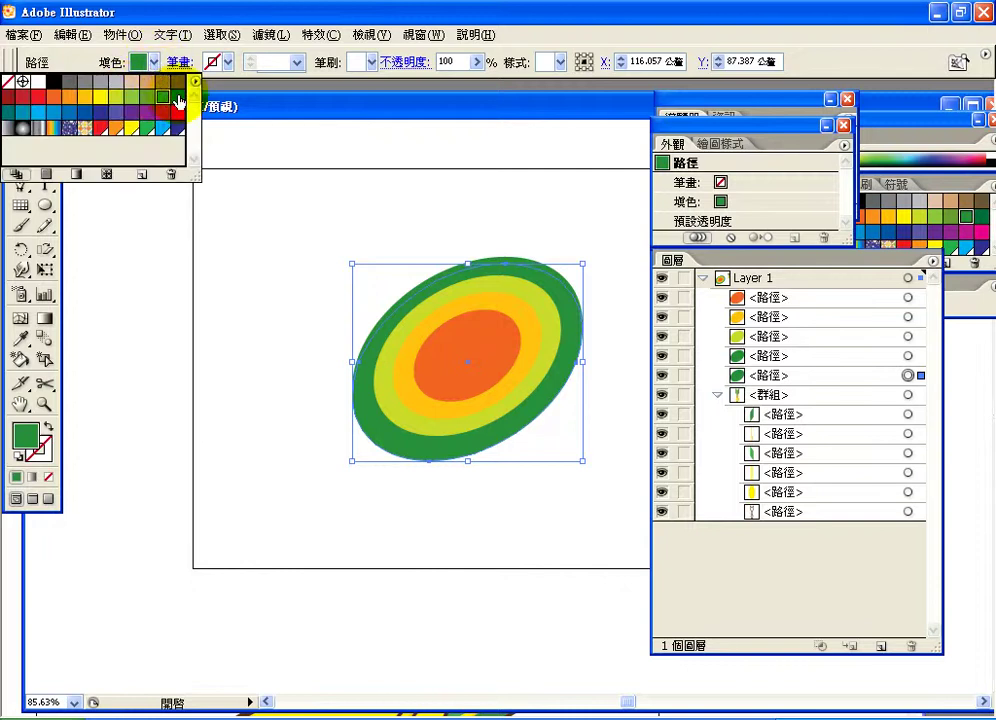
pyautogui.click(178, 99)
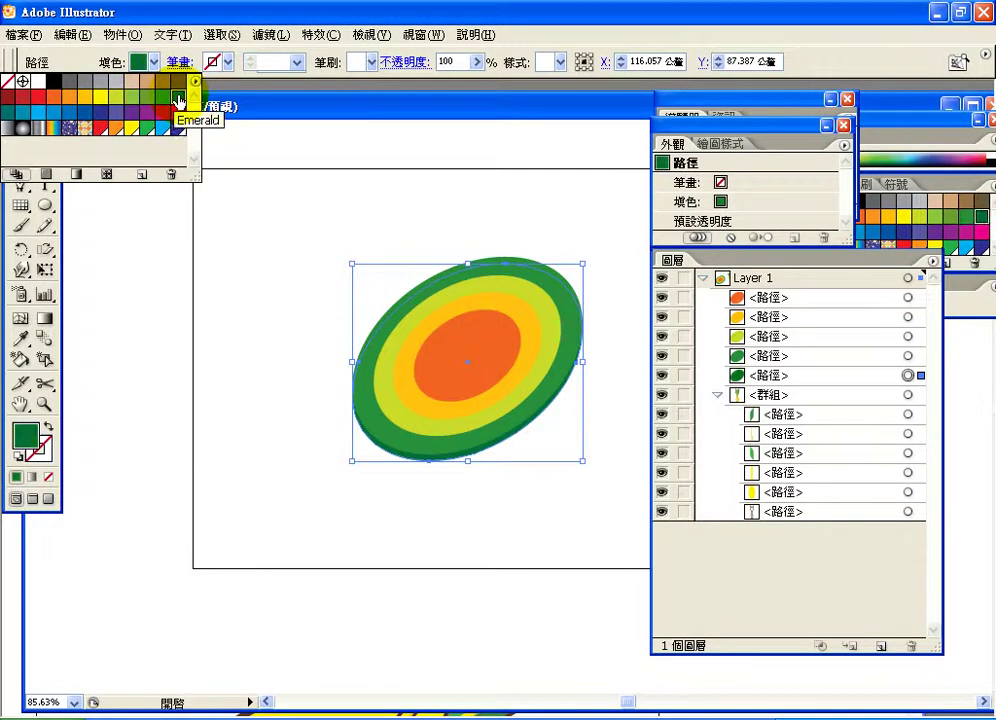
pyautogui.press('Escape')
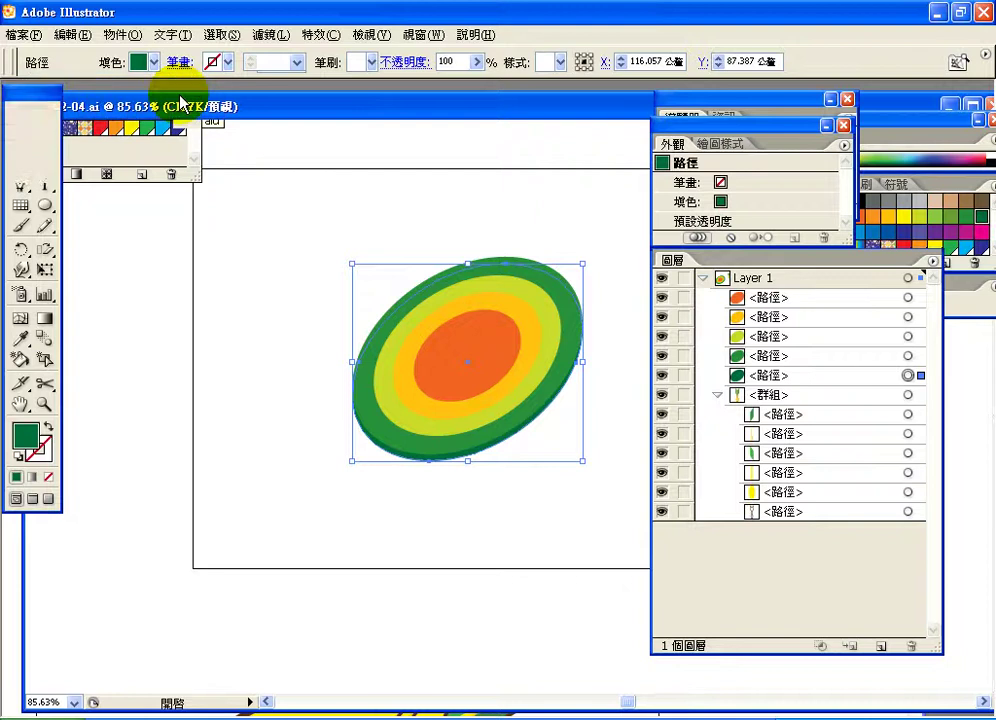
# Nudge the Emerald ellipse to about X 117.1 mm, Y 84.6 mm to form the board's thick edge, and deselect it
pyautogui.press('Down')
pyautogui.press('Down')
pyautogui.press('Down')
pyautogui.press('Down')
pyautogui.press('Down')
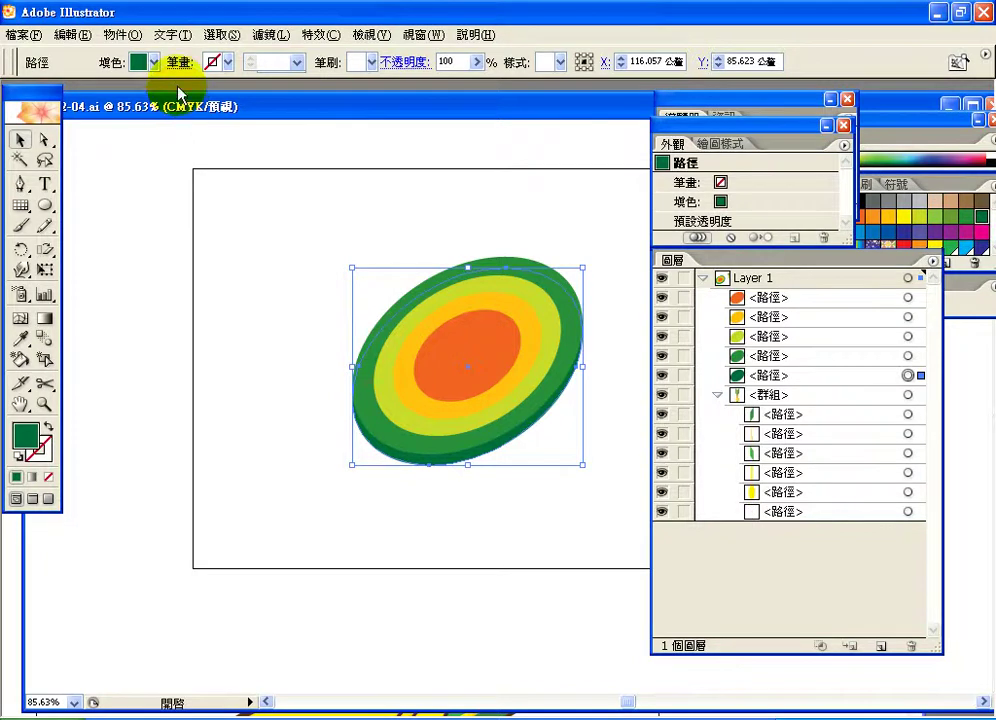
pyautogui.press('Right')
pyautogui.press('Right')
pyautogui.press('Right')
pyautogui.press('Down')
pyautogui.press('Down')
pyautogui.press('Down')
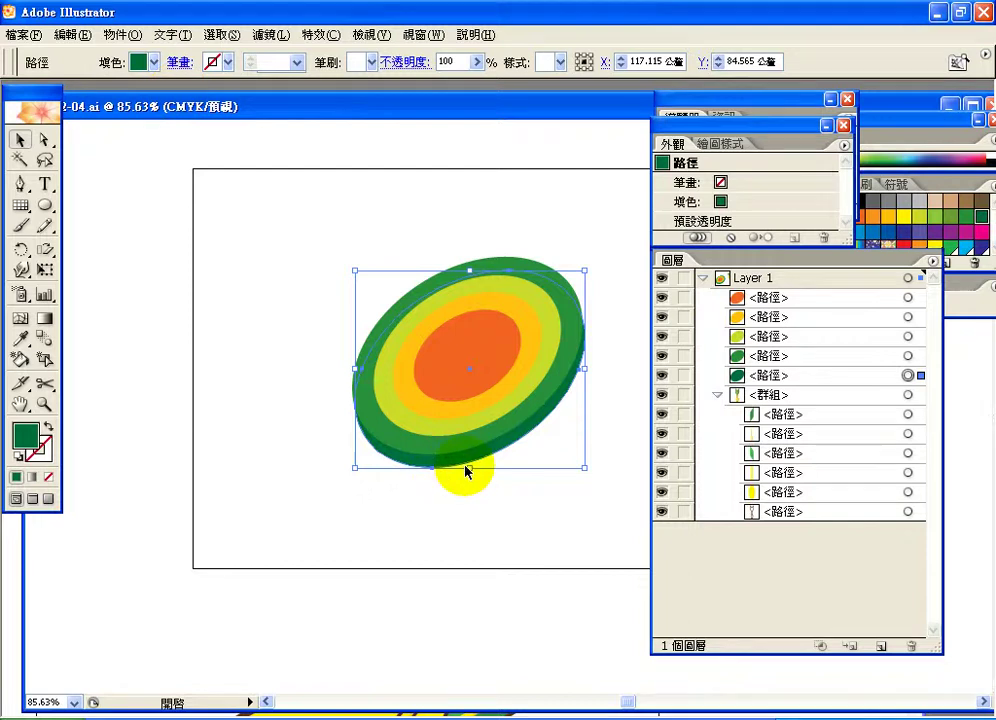
pyautogui.click(300, 400)
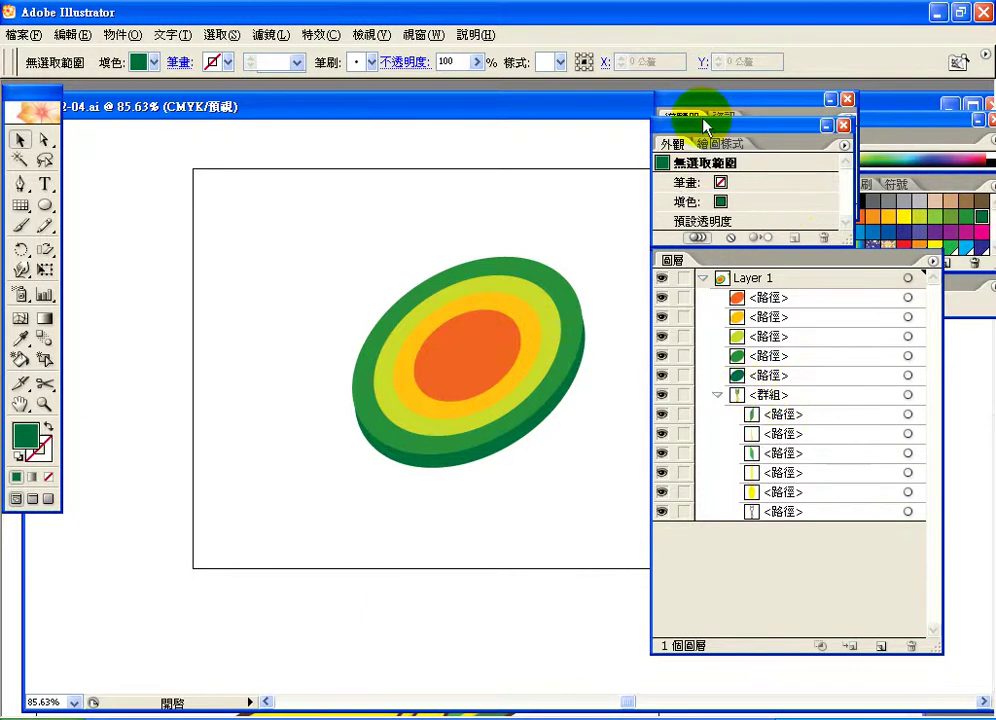
# Move the dart group onto the upper part of the dartboard and rotate it clockwise about its centre
pyautogui.moveTo(704, 130); pyautogui.dragTo(803, 138)
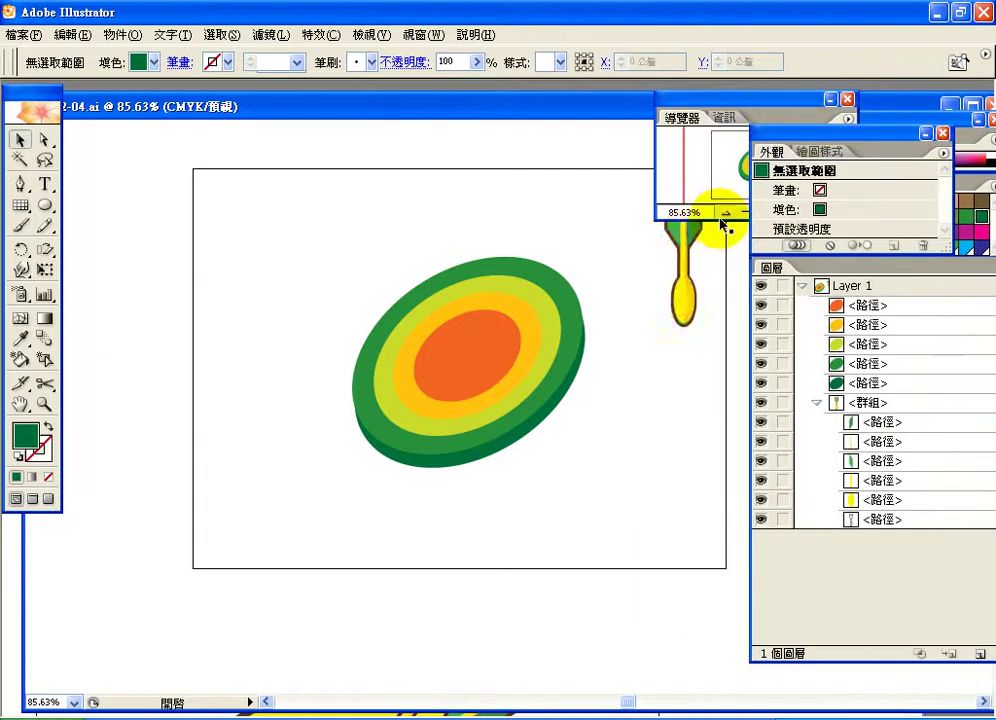
pyautogui.click(686, 248)
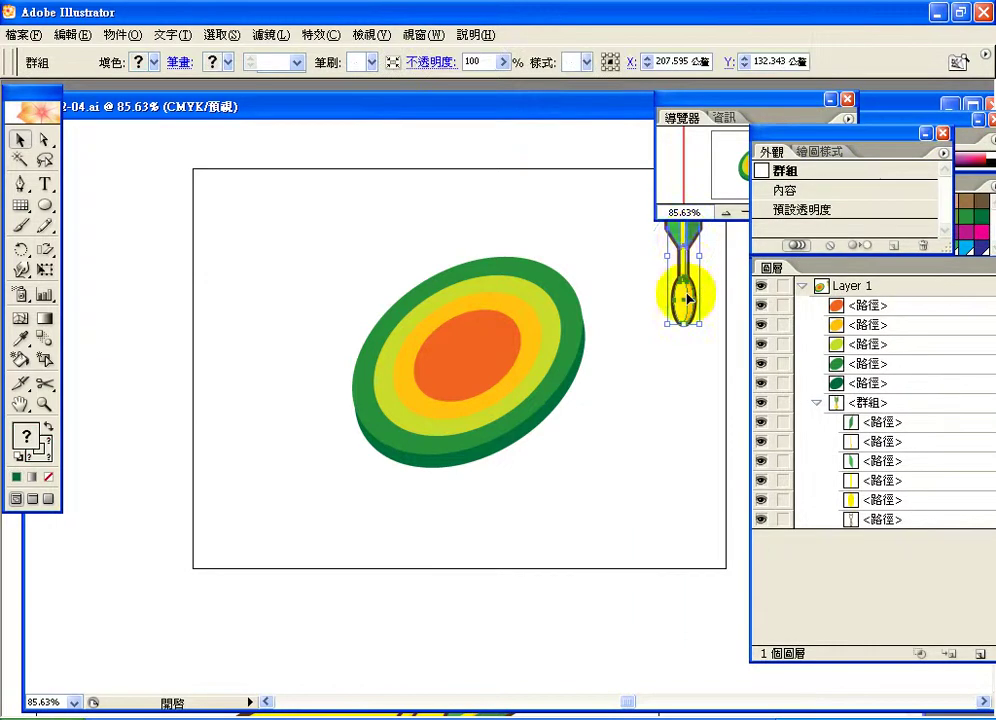
pyautogui.moveTo(686, 300); pyautogui.dragTo(475, 314)
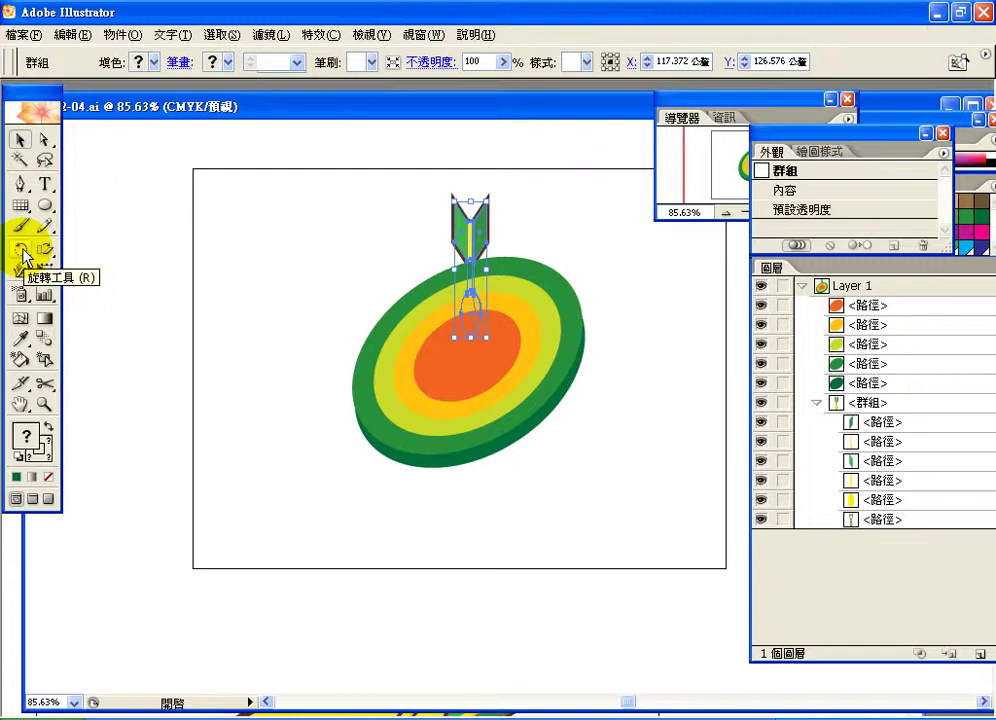
pyautogui.click(24, 256)
pyautogui.moveTo(24, 256)
pyautogui.mouseDown()
pyautogui.moveTo(69, 251)
pyautogui.moveTo(18, 249)
pyautogui.mouseUp()
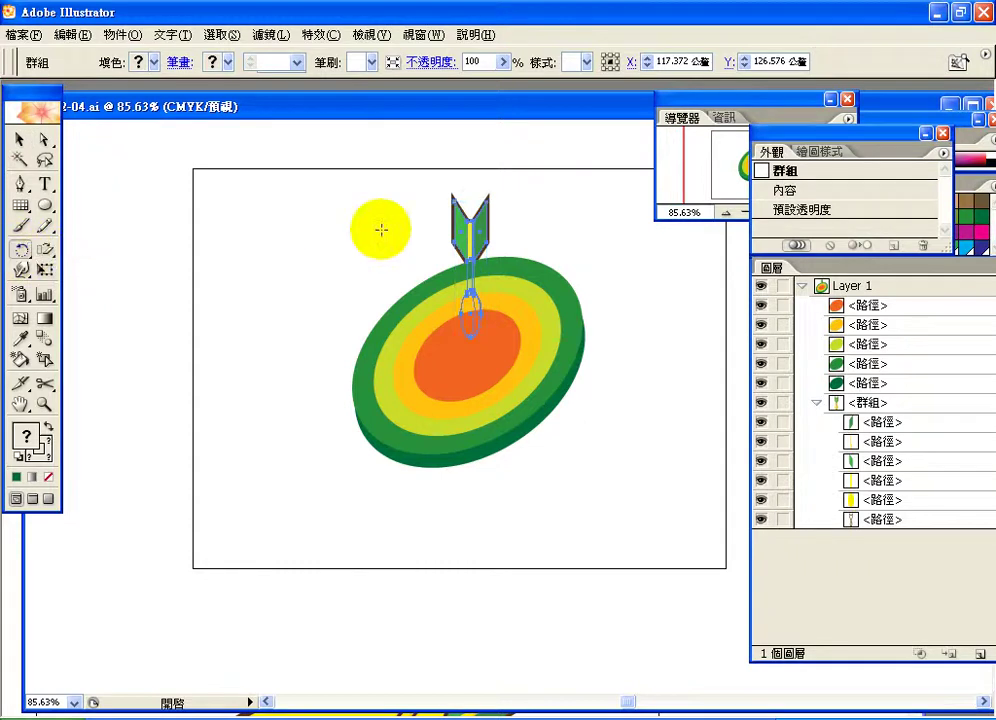
pyautogui.moveTo(485, 196); pyautogui.dragTo(512, 240)
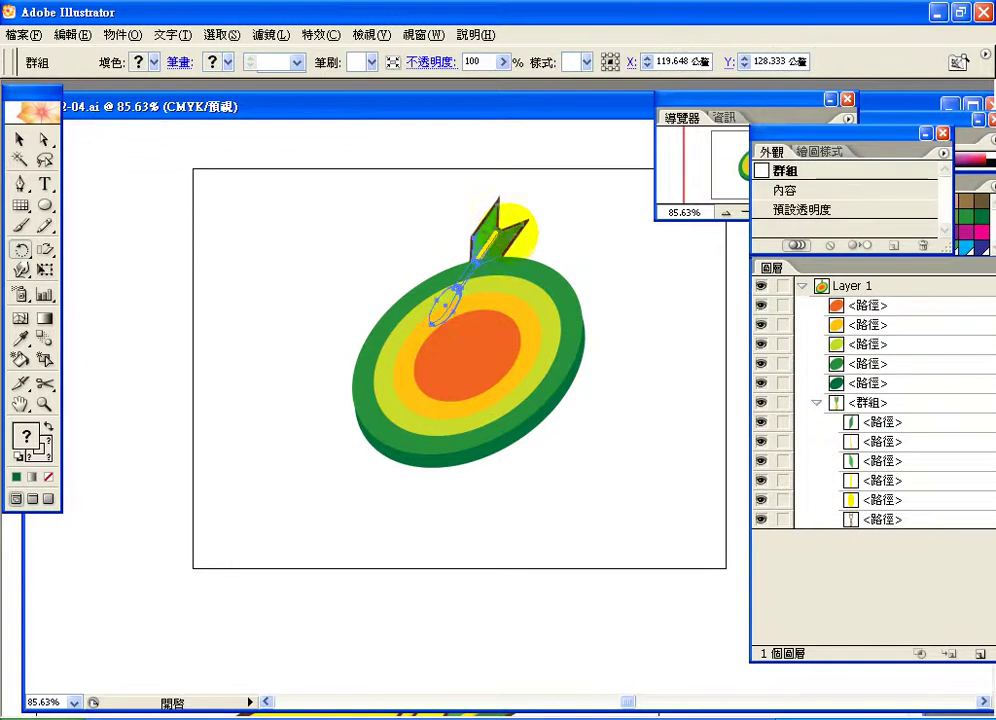
# Move the dart clear of the board to its upper left and rotate it until it lies nearly horizontal
pyautogui.click(20, 139)
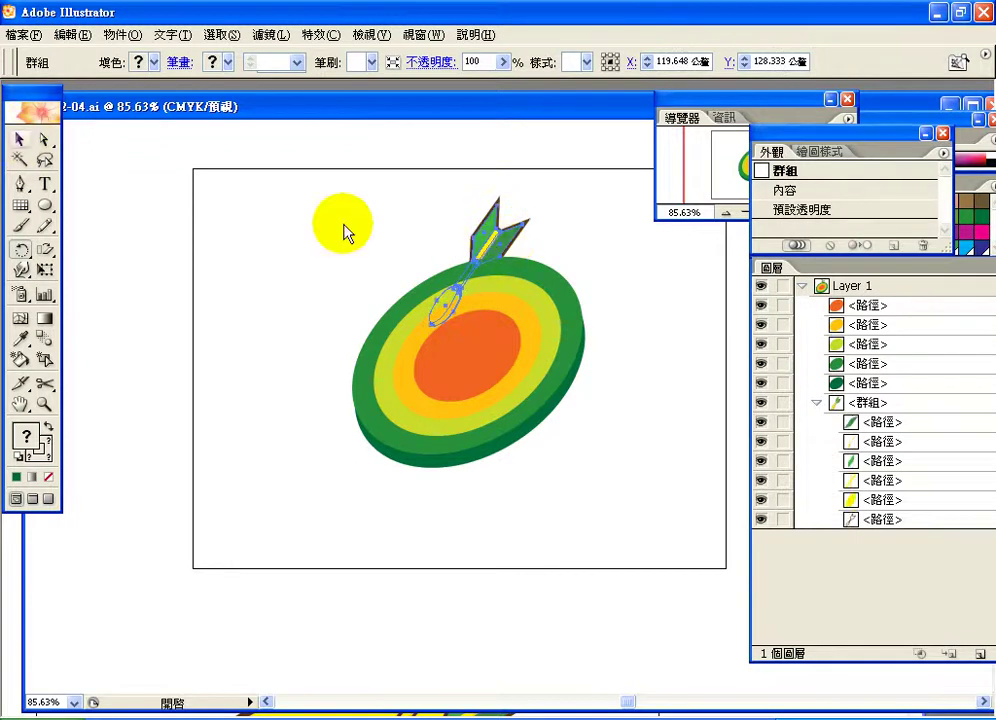
pyautogui.moveTo(488, 250); pyautogui.dragTo(401, 220)
pyautogui.click(20, 249)
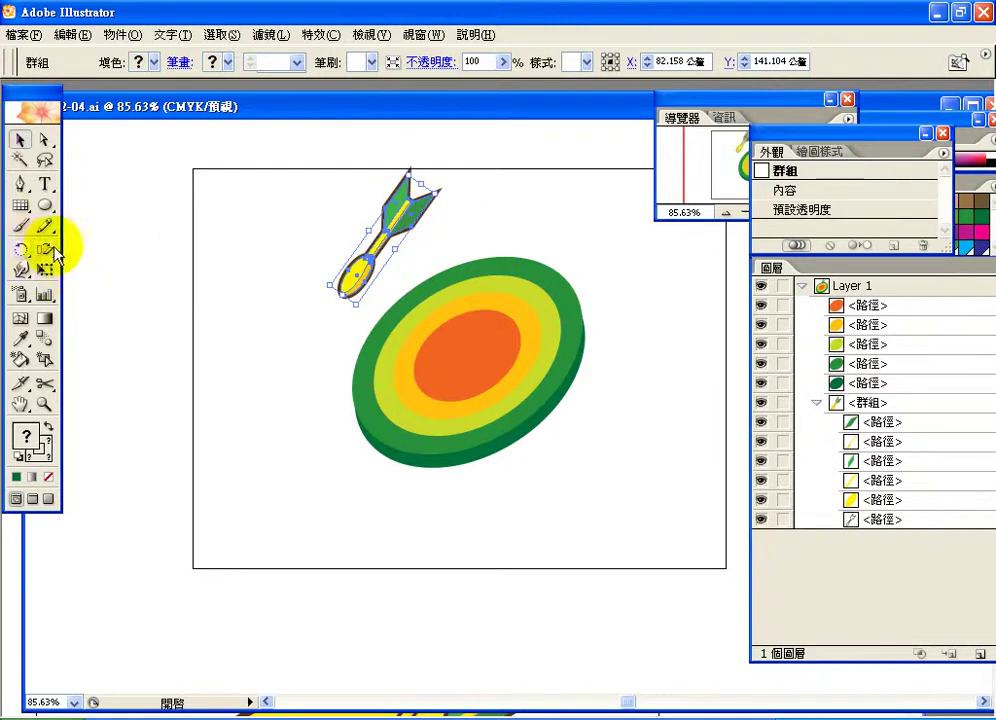
pyautogui.moveTo(350, 260); pyautogui.dragTo(385, 240)
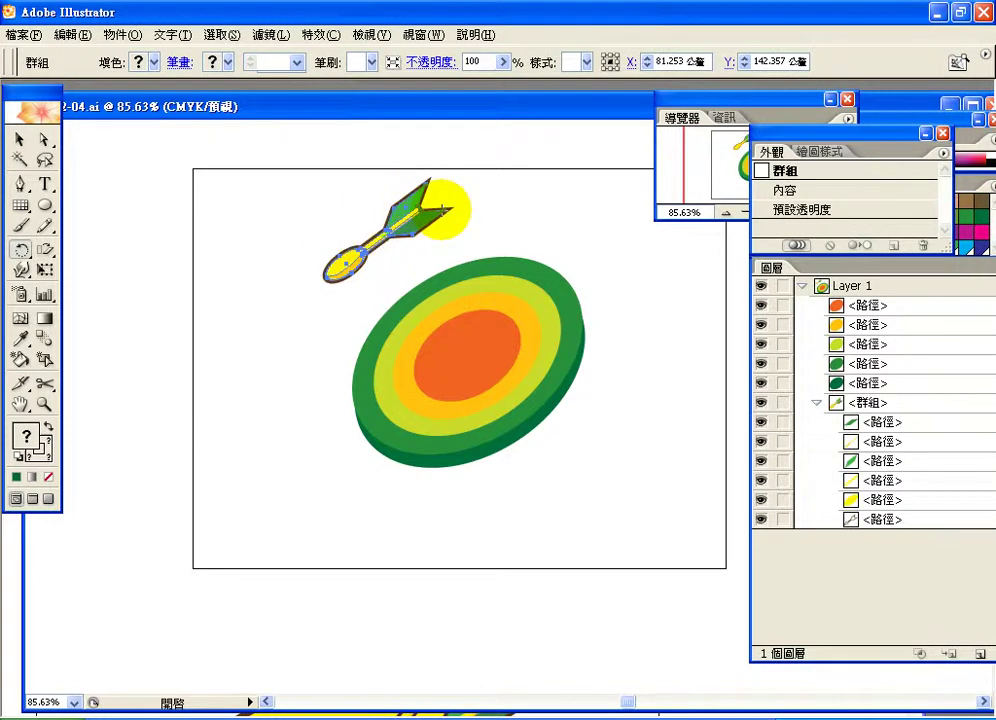
pyautogui.moveTo(438, 229); pyautogui.dragTo(436, 199)
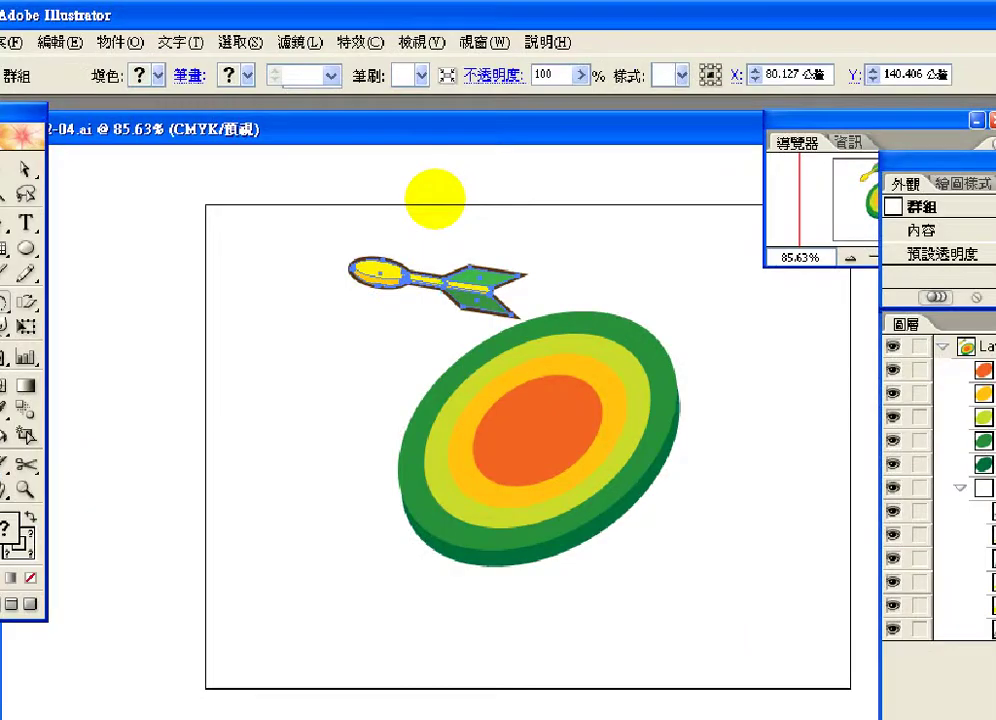
pyautogui.click(398, 120)
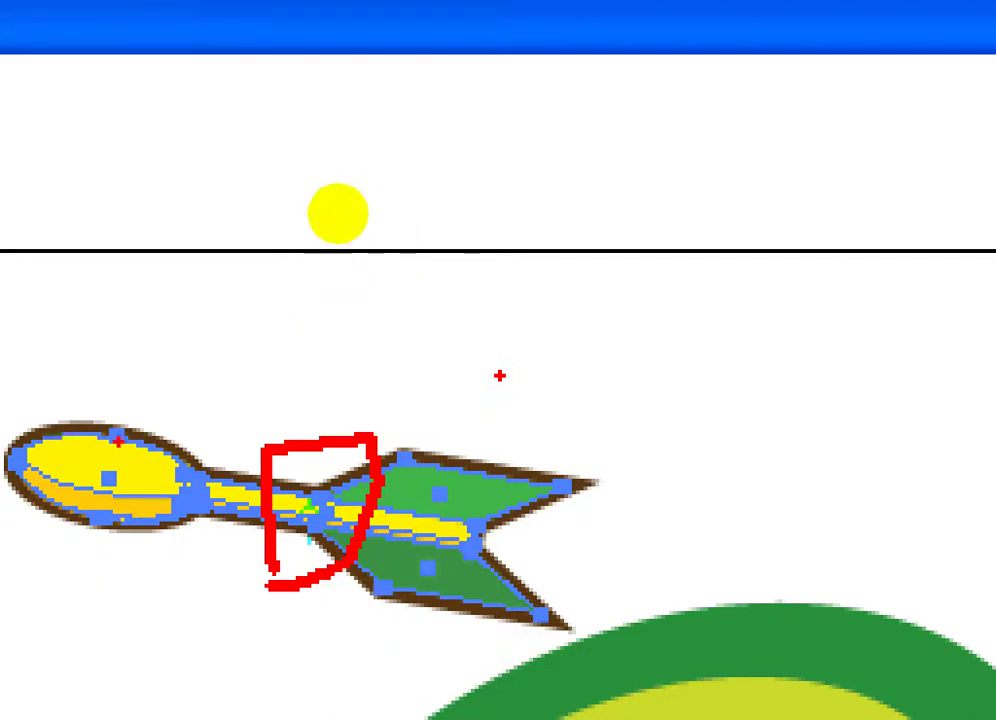
pyautogui.moveTo(12, 488)
pyautogui.mouseDown()
pyautogui.moveTo(8, 445)
pyautogui.moveTo(30, 414)
pyautogui.moveTo(58, 447)
pyautogui.moveTo(2, 508)
pyautogui.mouseUp()
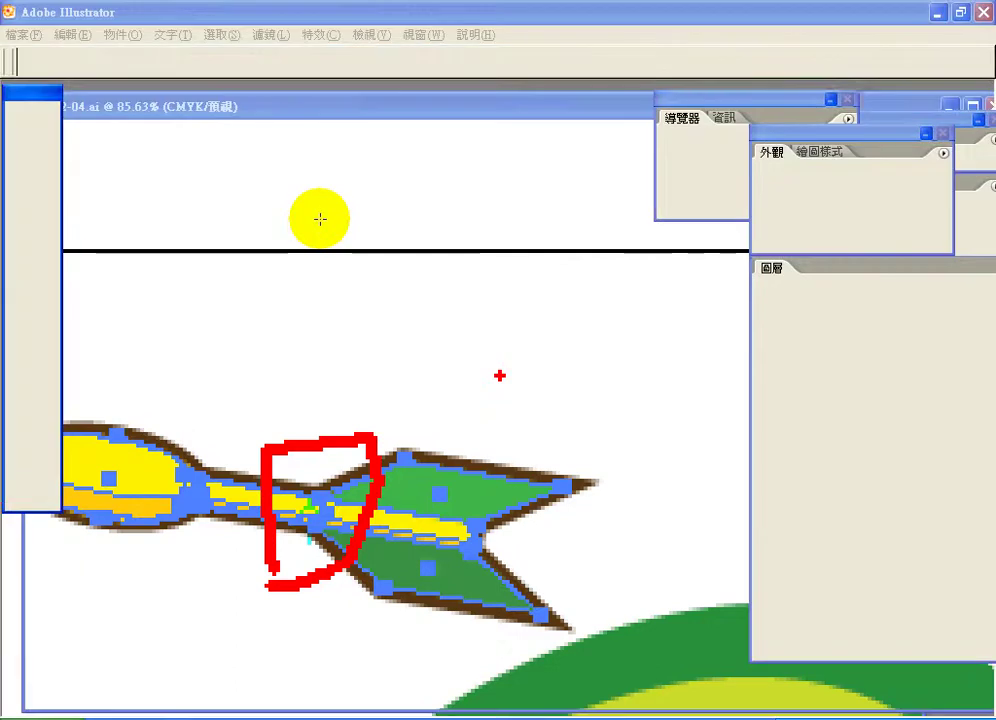
pyautogui.press('Escape')
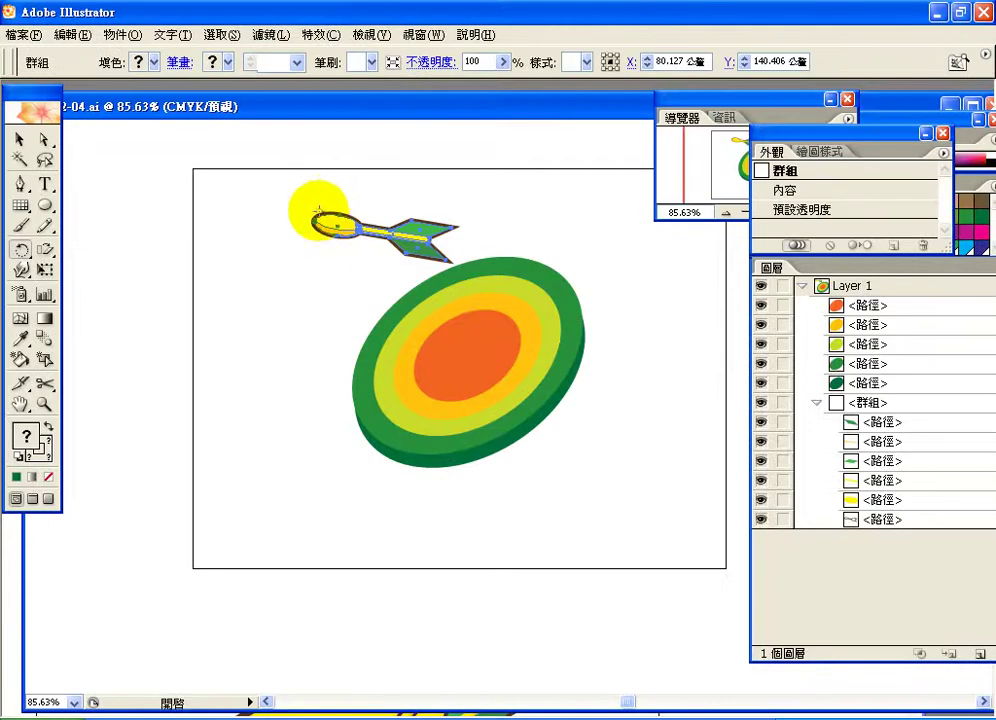
# Set the rotation origin at the dart's rounded yellow end and rotate the dart counterclockwise about that point
pyautogui.click(314, 221)
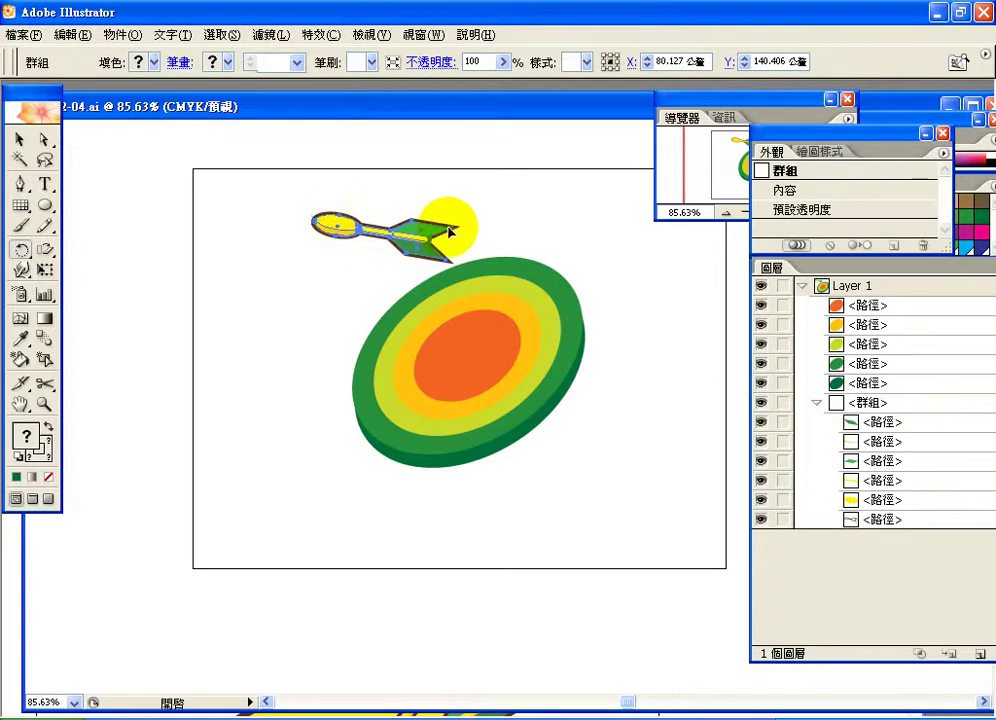
pyautogui.moveTo(451, 233); pyautogui.dragTo(378, 196)
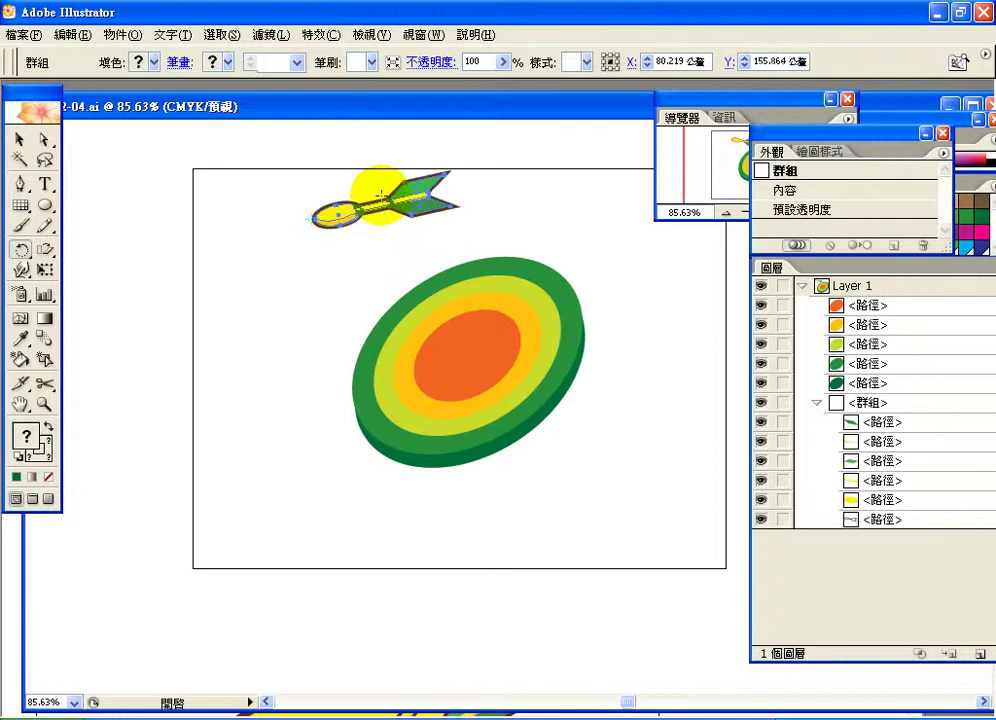
# Move the dart onto the dartboard so its yellow end touches the orange bullseye's upper-right edge, at about X 161.4 mm, Y 115.9 mm
pyautogui.click(20, 143)
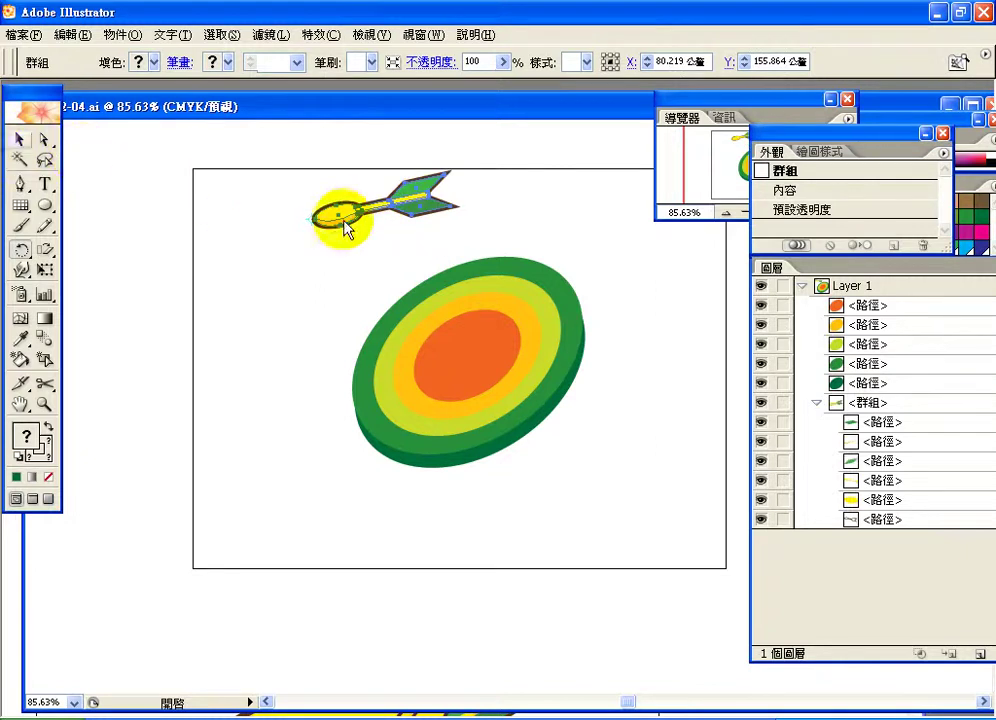
pyautogui.moveTo(348, 218); pyautogui.dragTo(540, 302)
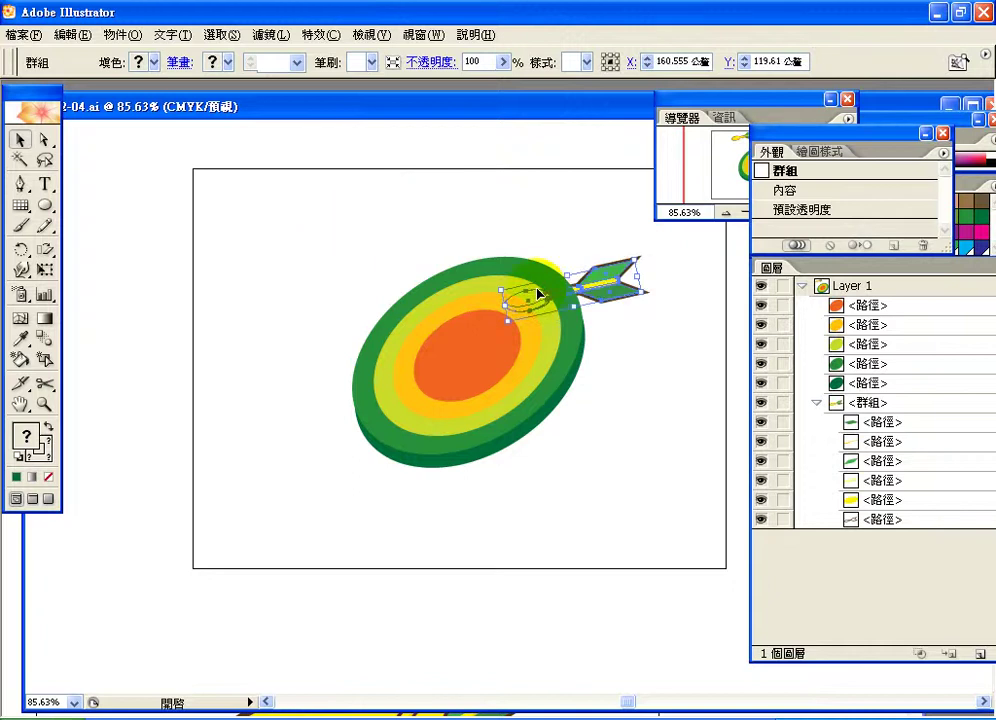
pyautogui.click(22, 249)
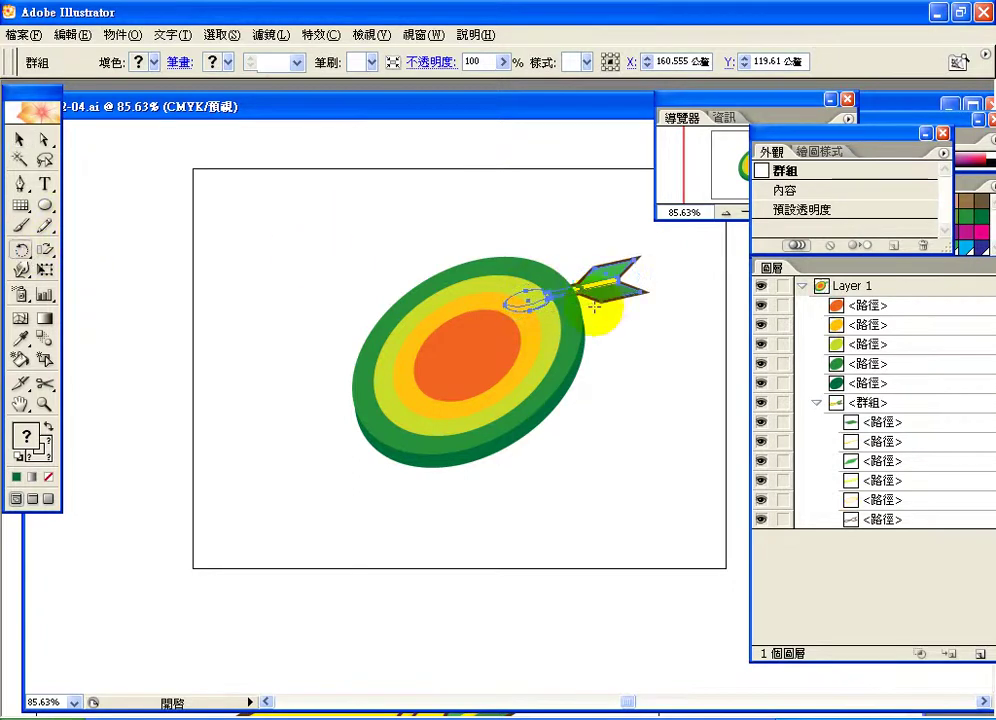
pyautogui.moveTo(645, 290); pyautogui.dragTo(627, 322)
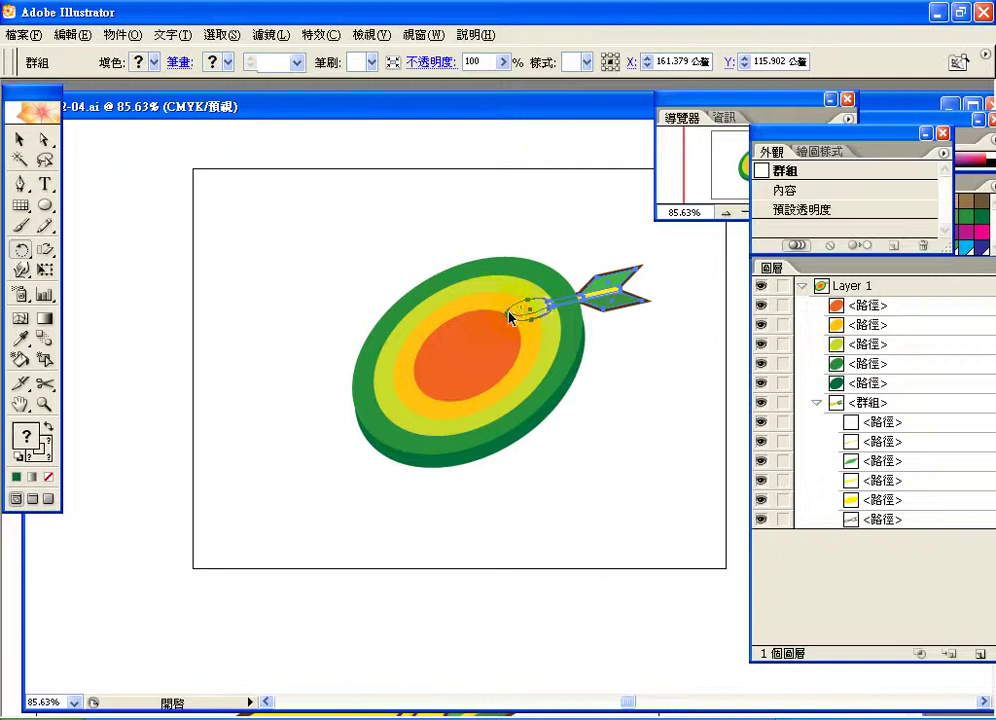
# Make a copy of the dart rotated by -30° about the tip of its rounded yellow end, previewing the rotation
pyautogui.keyDown('alt'); pyautogui.click(596, 289); pyautogui.keyUp('alt')
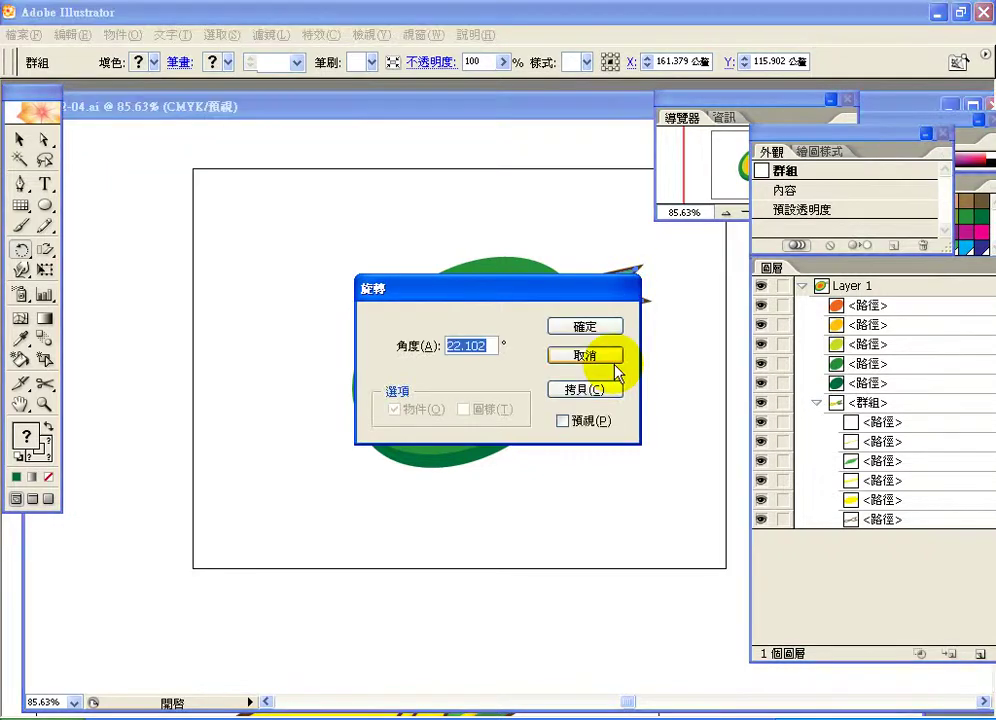
pyautogui.click(607, 357)
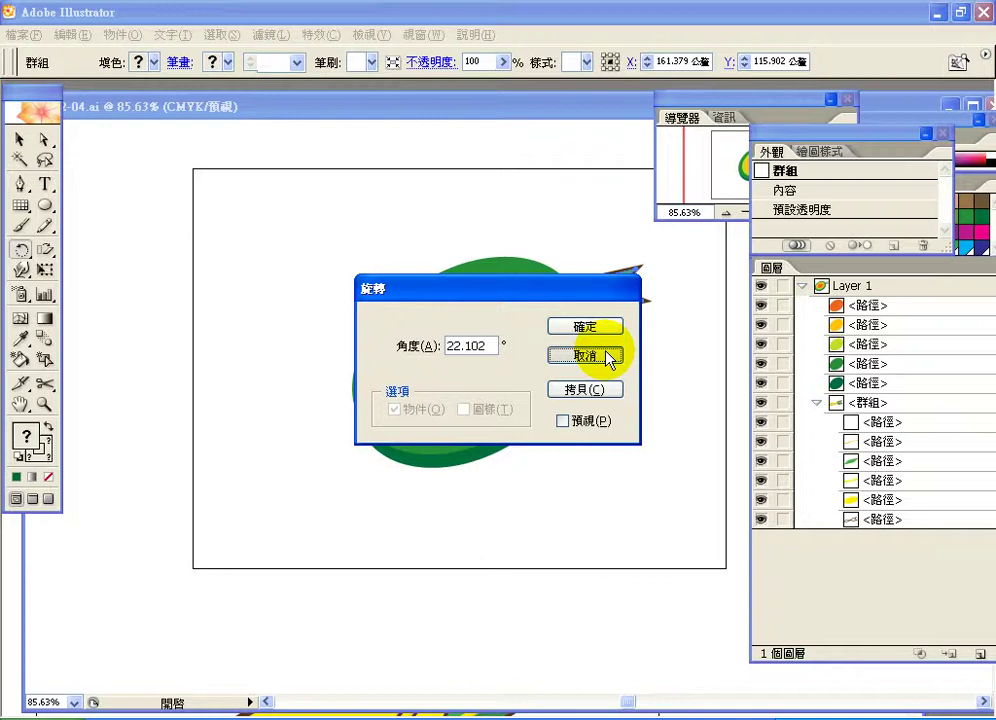
pyautogui.keyDown('alt'); pyautogui.click(605, 258); pyautogui.keyUp('alt')
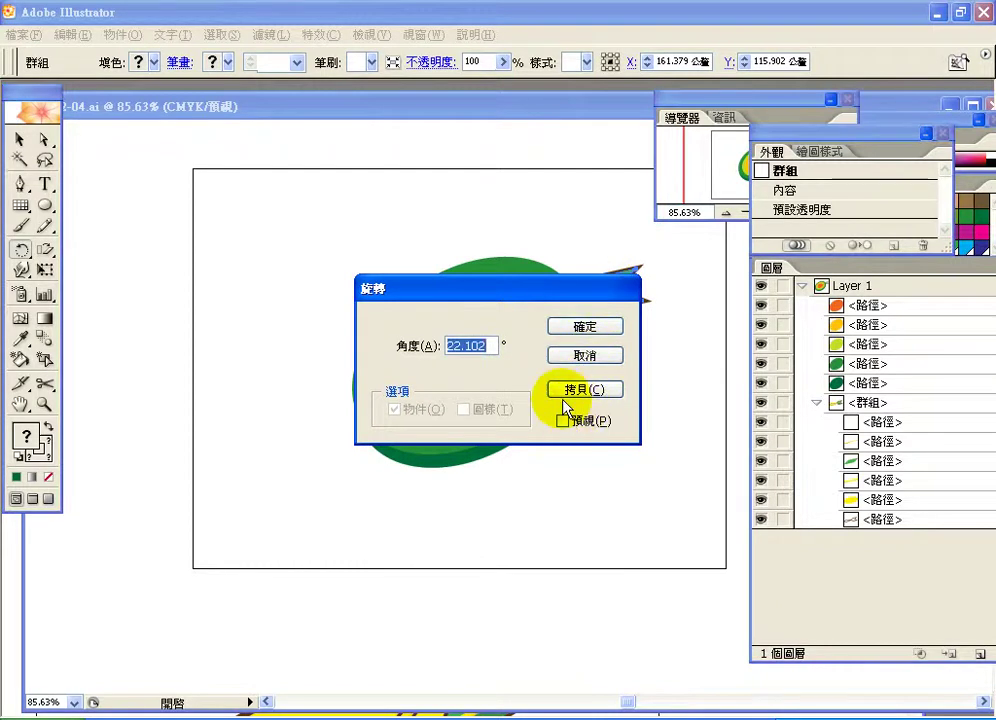
pyautogui.moveTo(516, 292); pyautogui.dragTo(531, 415)
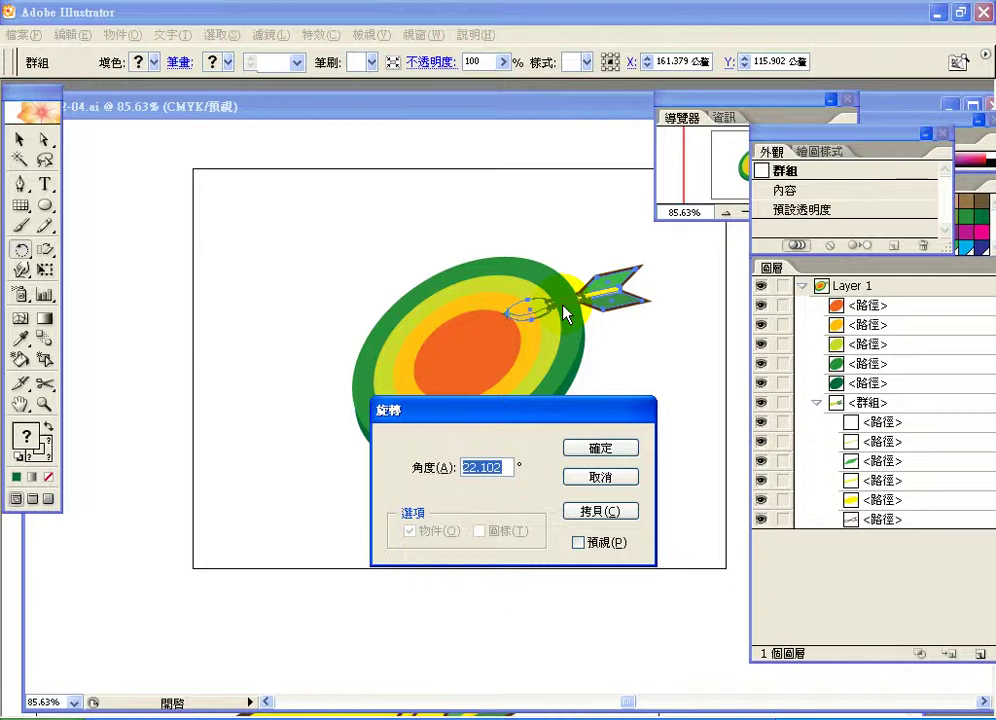
pyautogui.write('30')
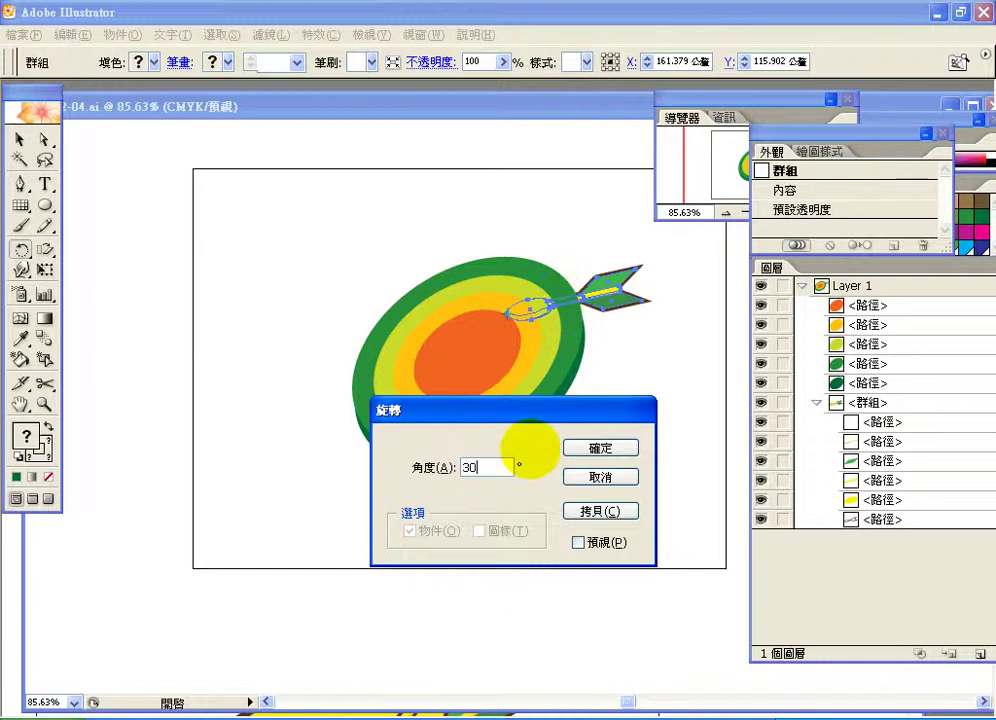
pyautogui.click(579, 542)
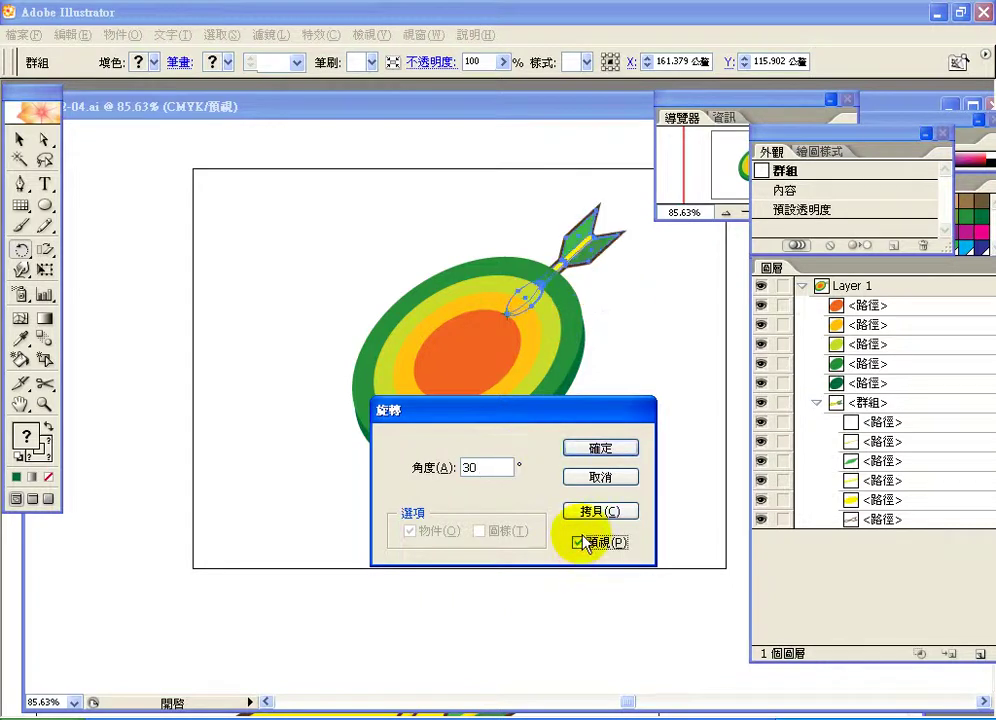
pyautogui.click(463, 467)
pyautogui.write('-')
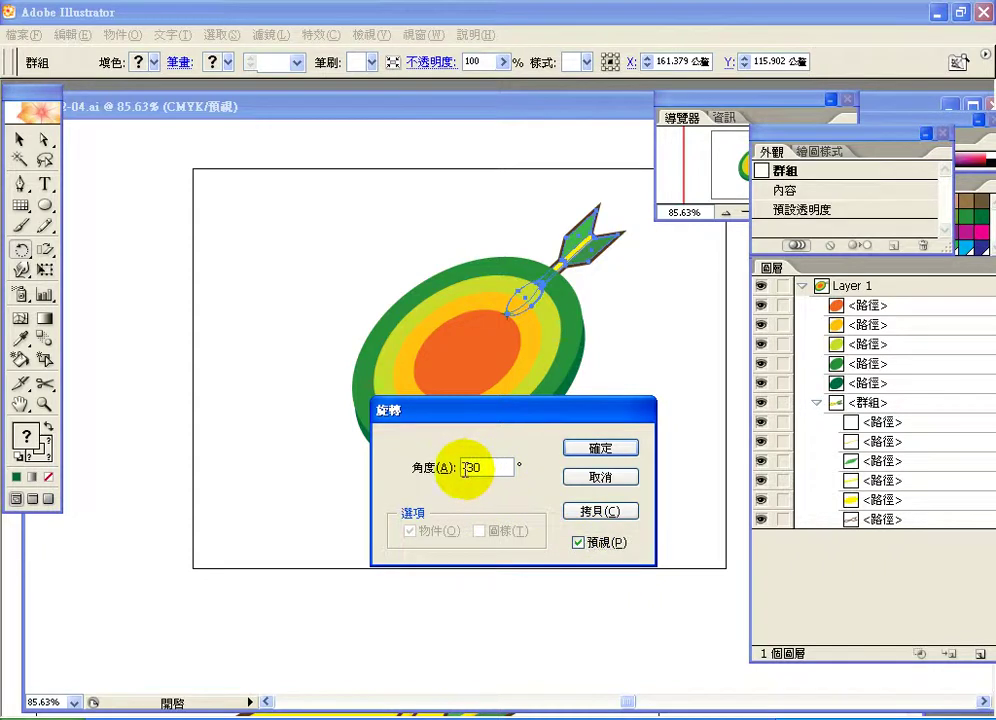
pyautogui.click(598, 511)
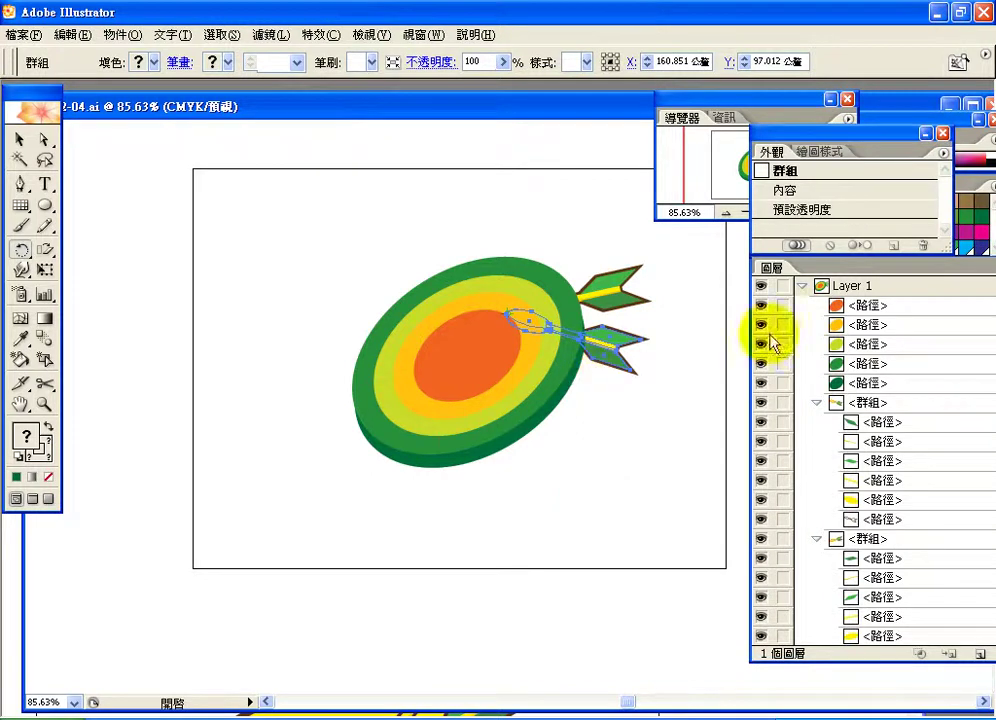
# Collapse both dart groups in Layer 1 and move them together above all the dartboard's paths in the stacking order
pyautogui.click(838, 404)
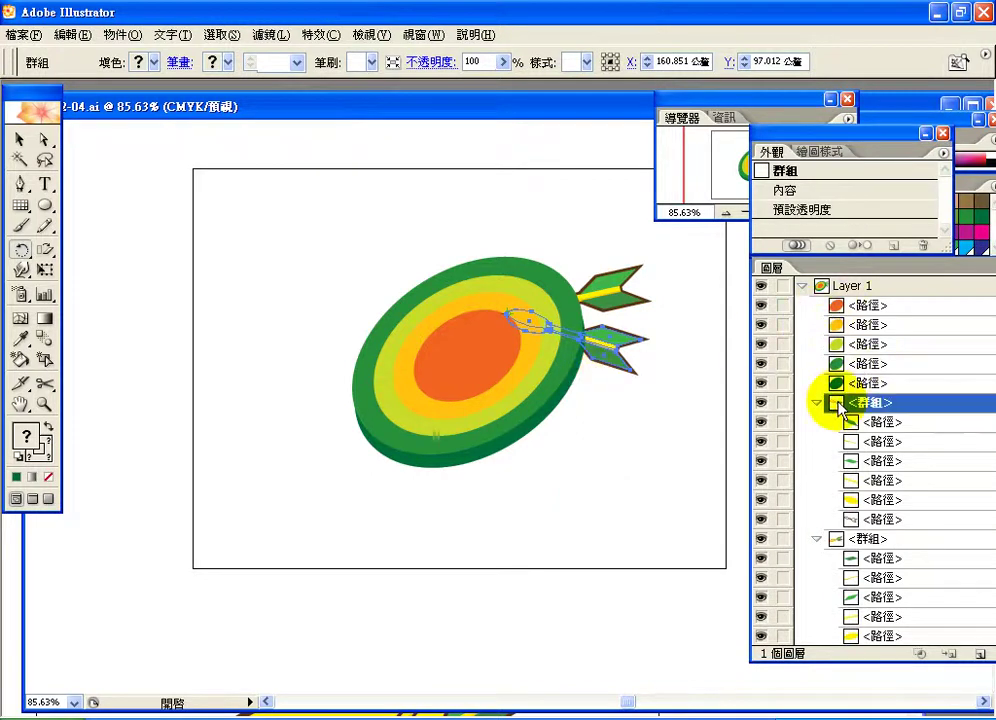
pyautogui.click(817, 405)
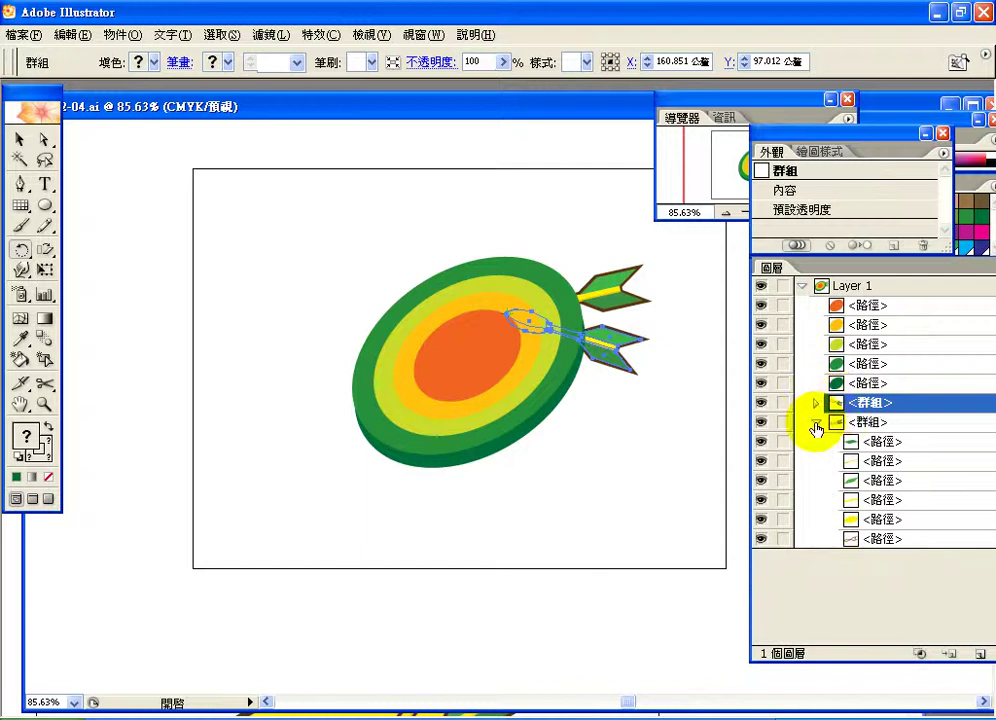
pyautogui.click(817, 422)
pyautogui.keyDown('shift'); pyautogui.click(845, 423); pyautogui.keyUp('shift')
pyautogui.moveTo(857, 408); pyautogui.dragTo(845, 290)
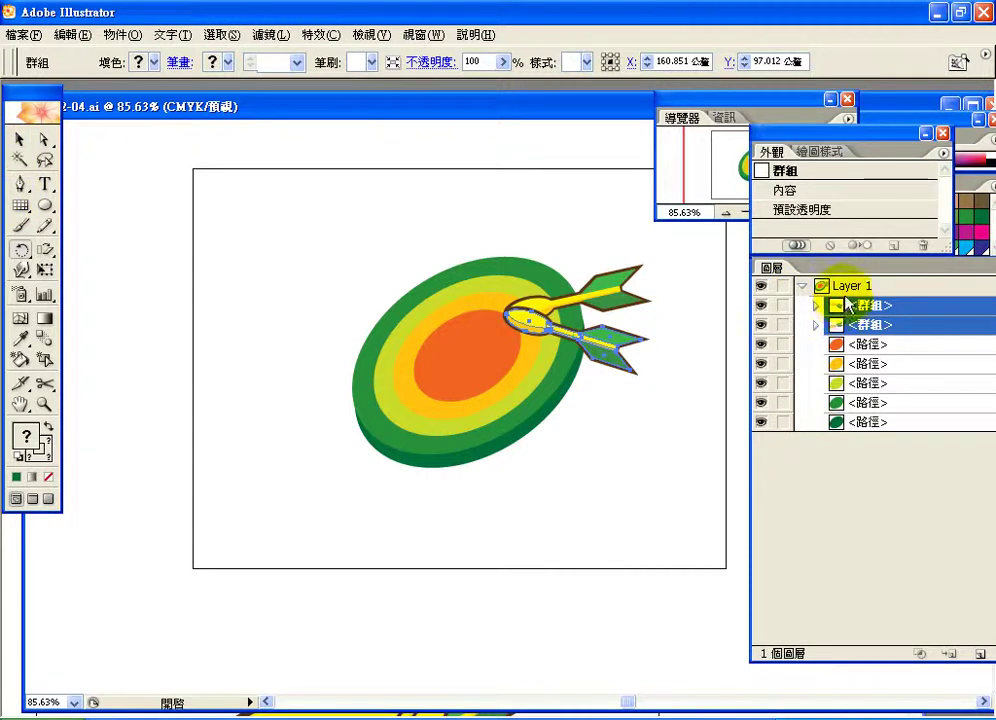
# Reposition the Appearance and Layers panels so they are fully visible, and show the tools grouped with the Rotate tool
pyautogui.moveTo(825, 136); pyautogui.dragTo(742, 133)
pyautogui.moveTo(790, 268); pyautogui.dragTo(708, 265)
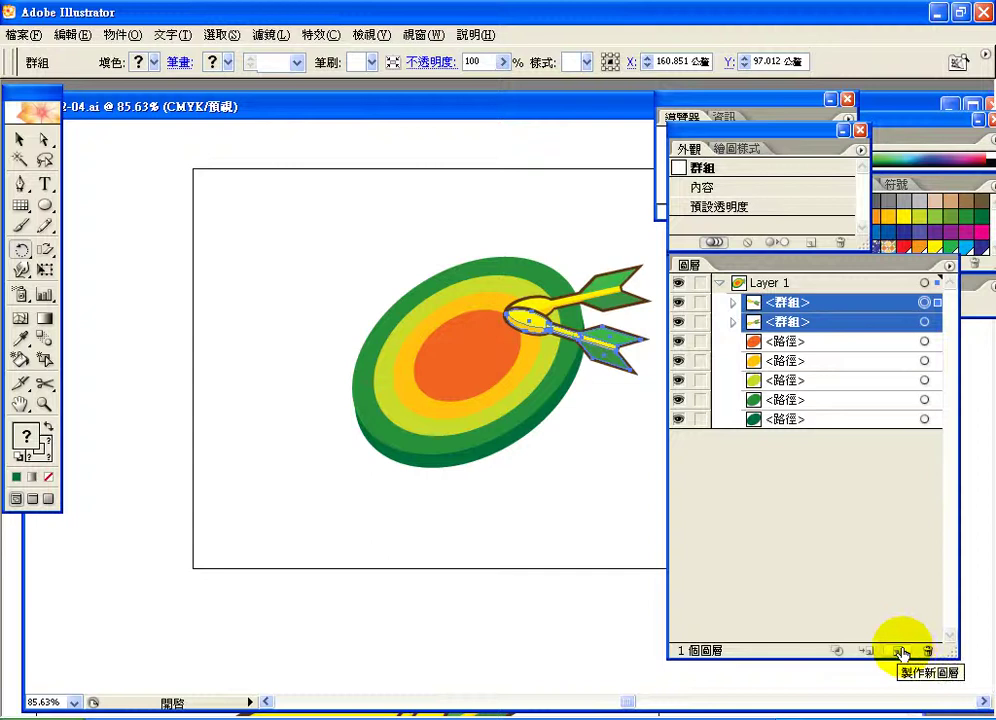
pyautogui.click(25, 258)
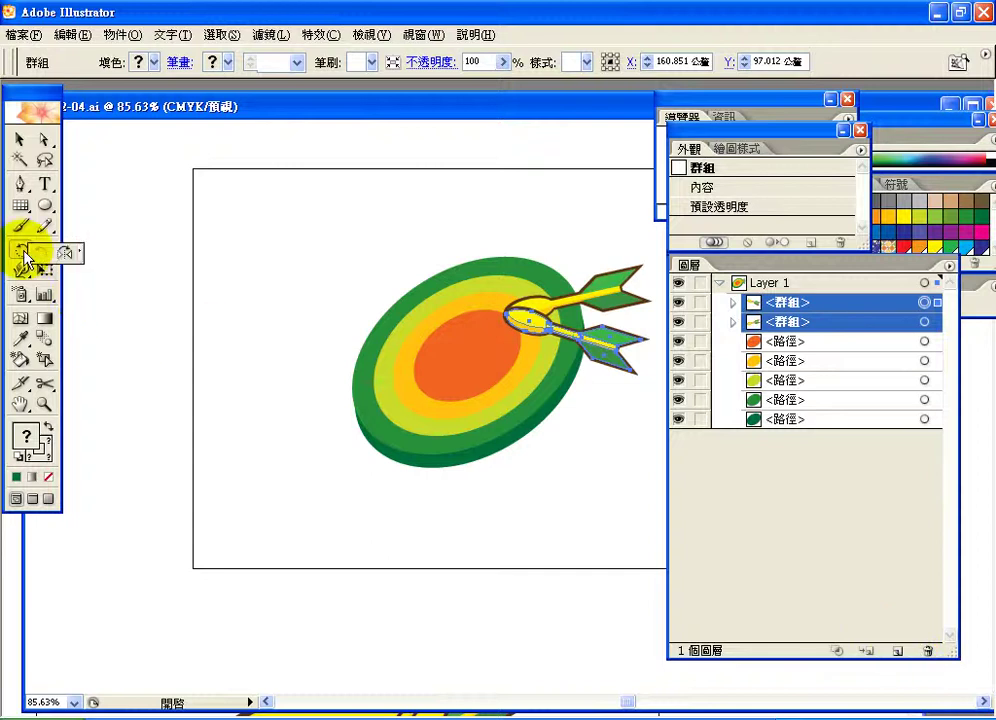